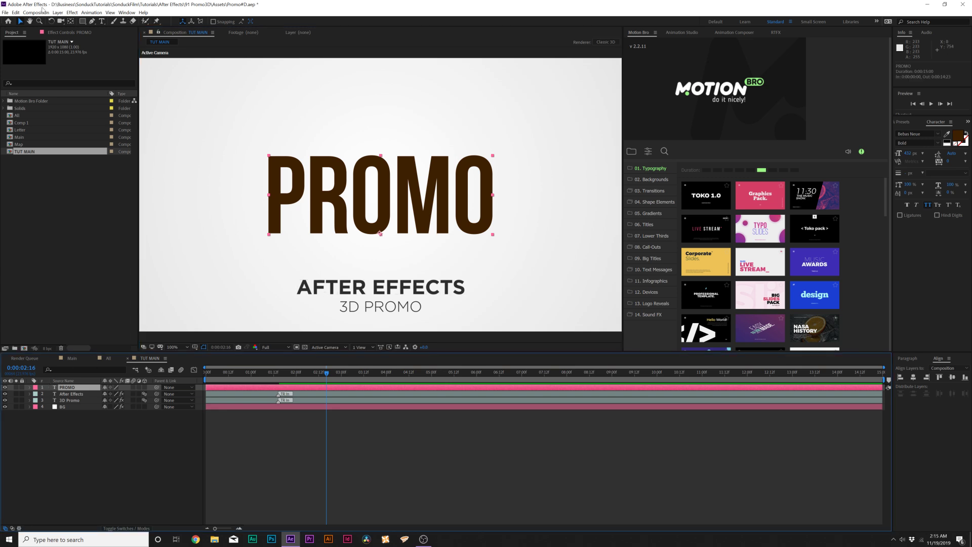
- Duplicate the PROMO text layer and make the original PROMO a 3D layer
left_click(16, 12)
left_click(31, 104)
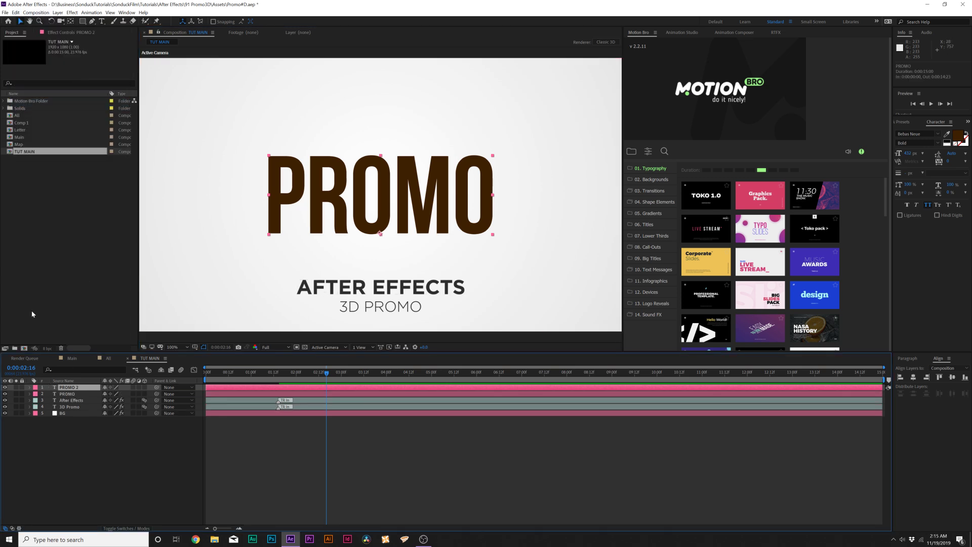
left_click(46, 395)
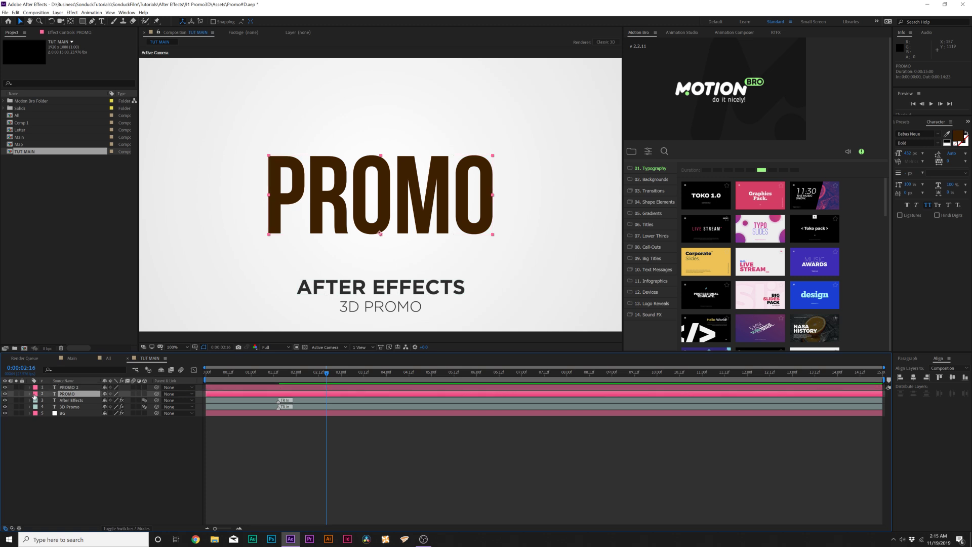
left_click(29, 394)
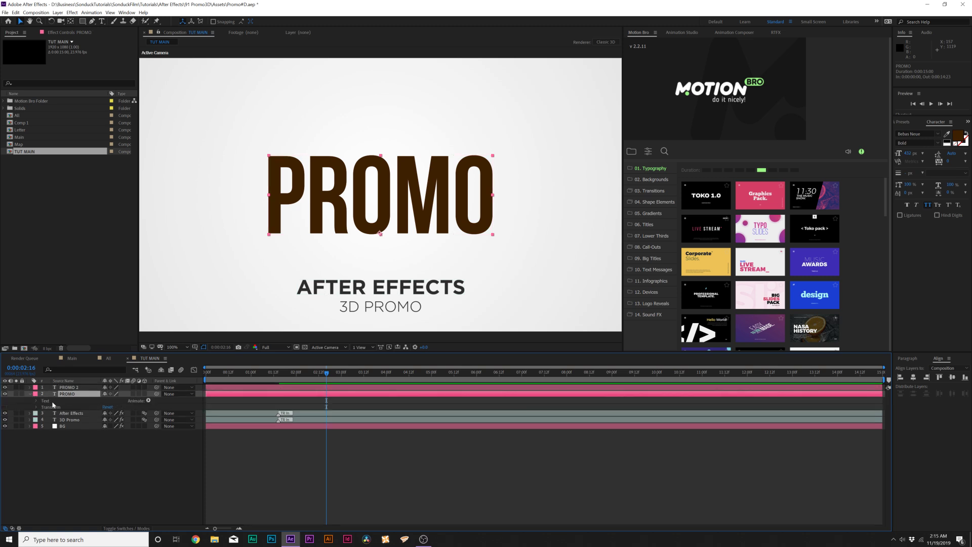
left_click(145, 394)
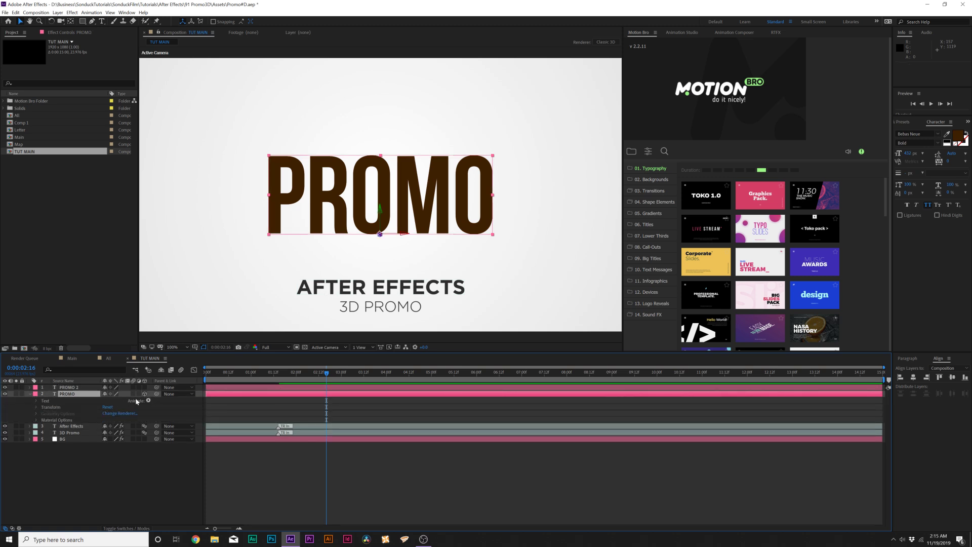
- Switch the composition's 3D renderer to CINEMA 4D
left_click(112, 414)
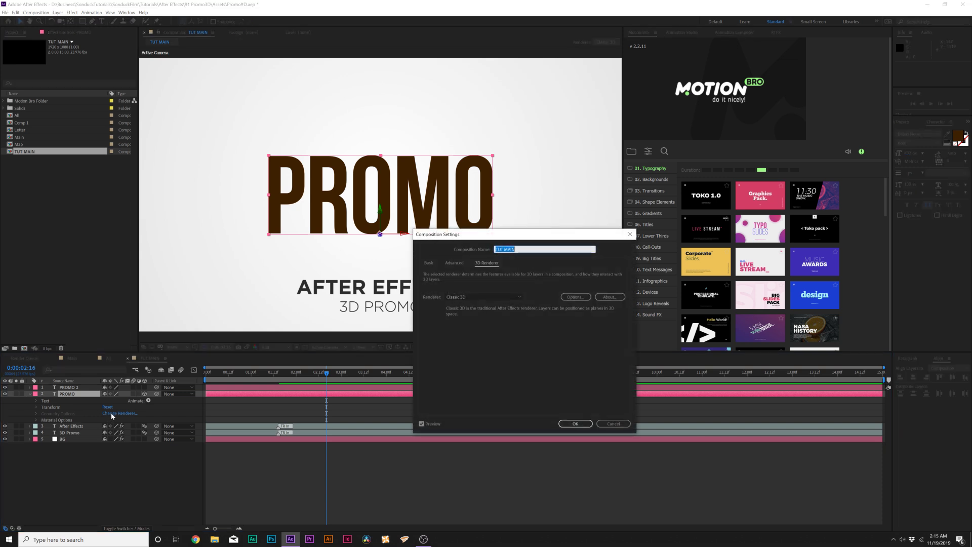
left_click(478, 297)
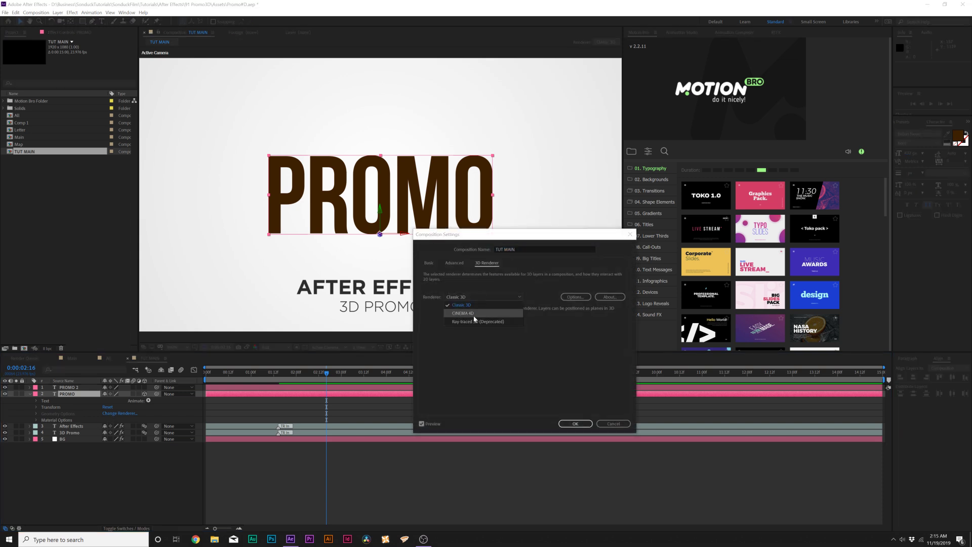
left_click(486, 314)
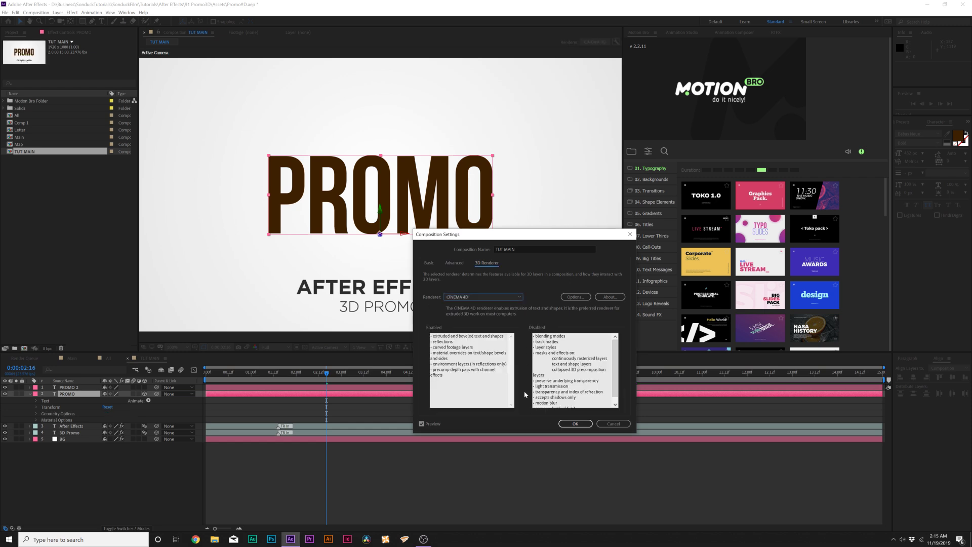
left_click(568, 423)
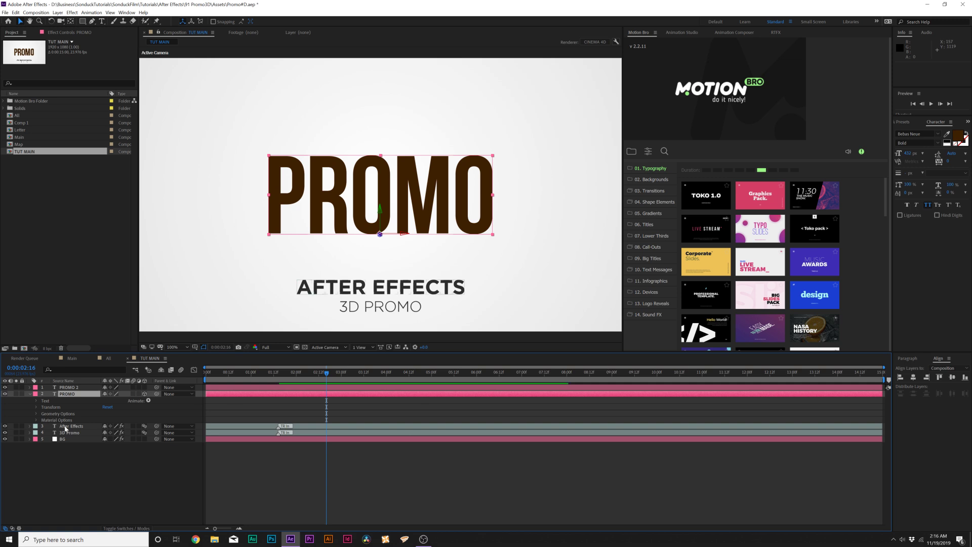
- Set the PROMO text's Extrusion Depth to 95 in Geometry Options
left_click(36, 414)
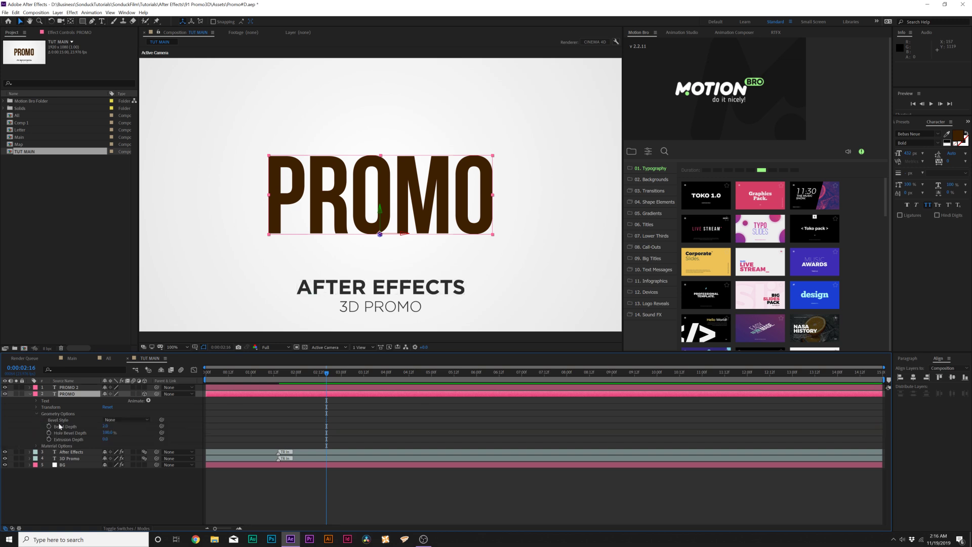
left_click_drag(108, 439, 146, 441)
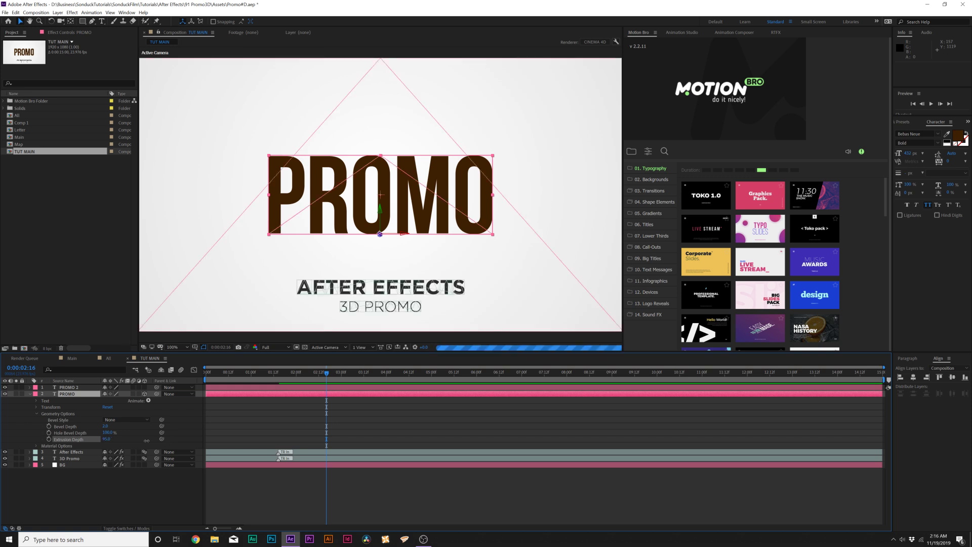
scroll(304, 218, "up", 2)
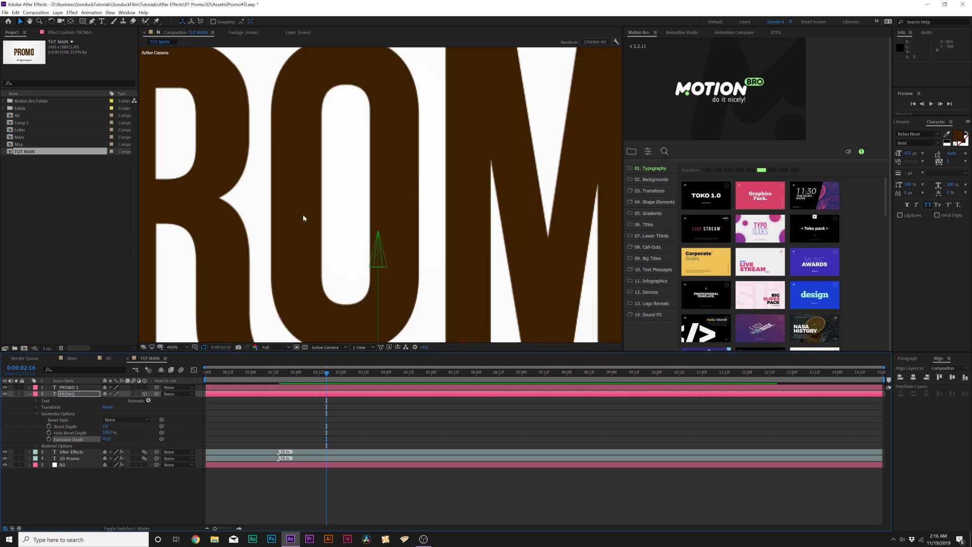
key("comma")
key("comma")
- Add a new camera and orbit it around the PROMO text
left_click(57, 12)
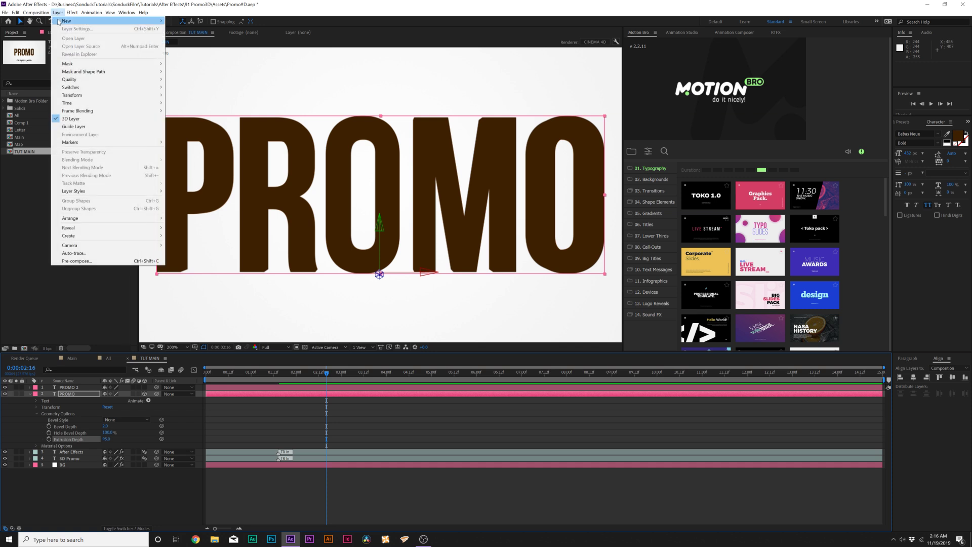
mouse_move(58, 21)
left_click(197, 45)
left_click(312, 263)
left_click(60, 22)
left_click(82, 29)
left_click_drag(374, 195, 344, 226)
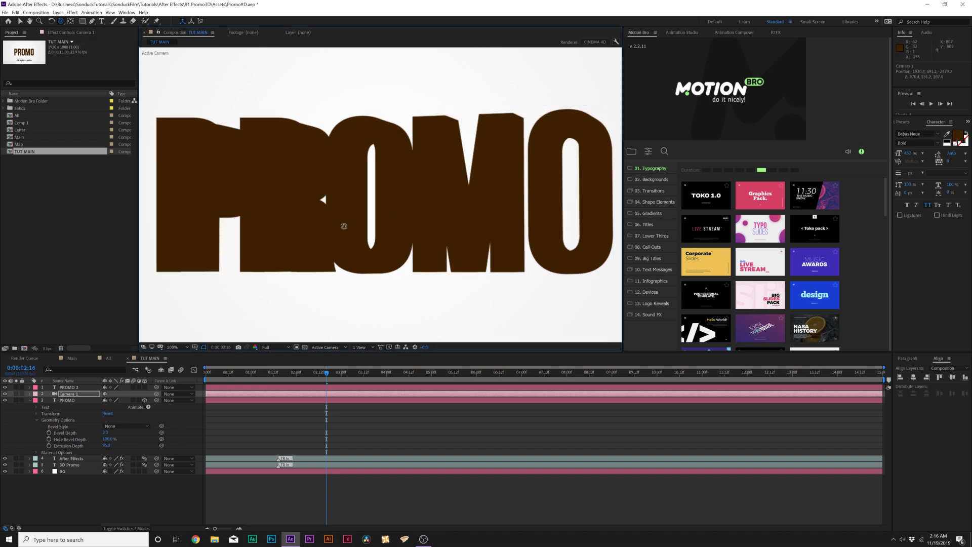
- Make PROMO 2 a 3D layer and orbit the camera to show the extruded depth
scroll(344, 226, "down", 1)
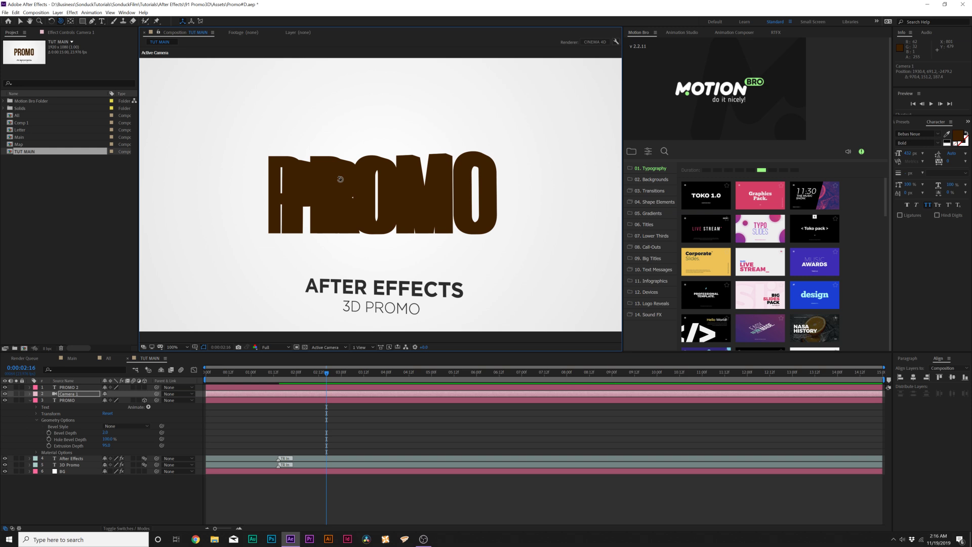
key("ctrl+z")
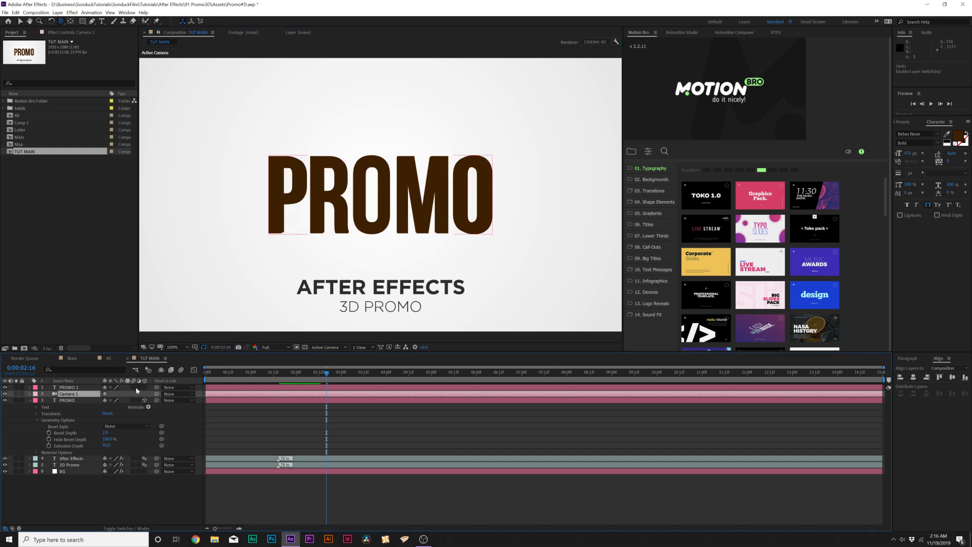
left_click(144, 387)
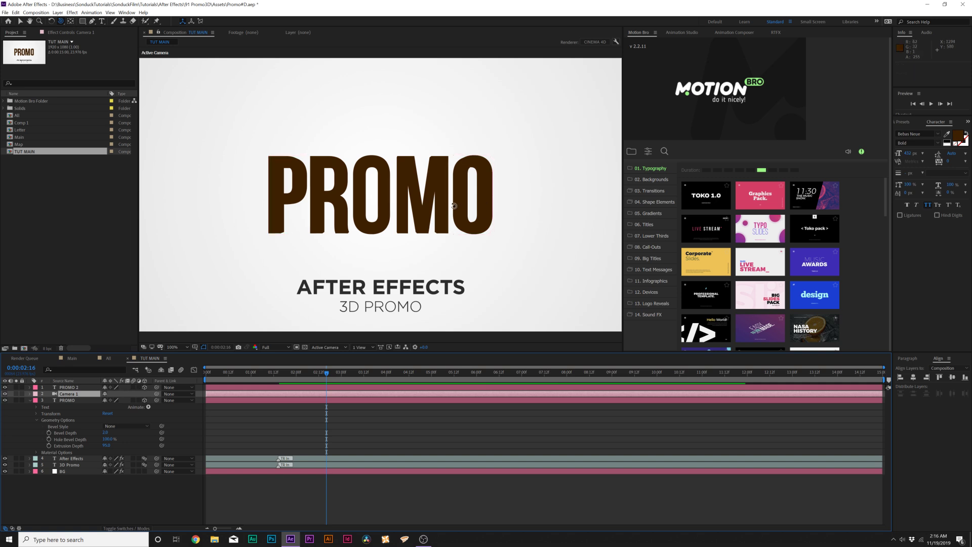
left_click_drag(393, 206, 417, 212)
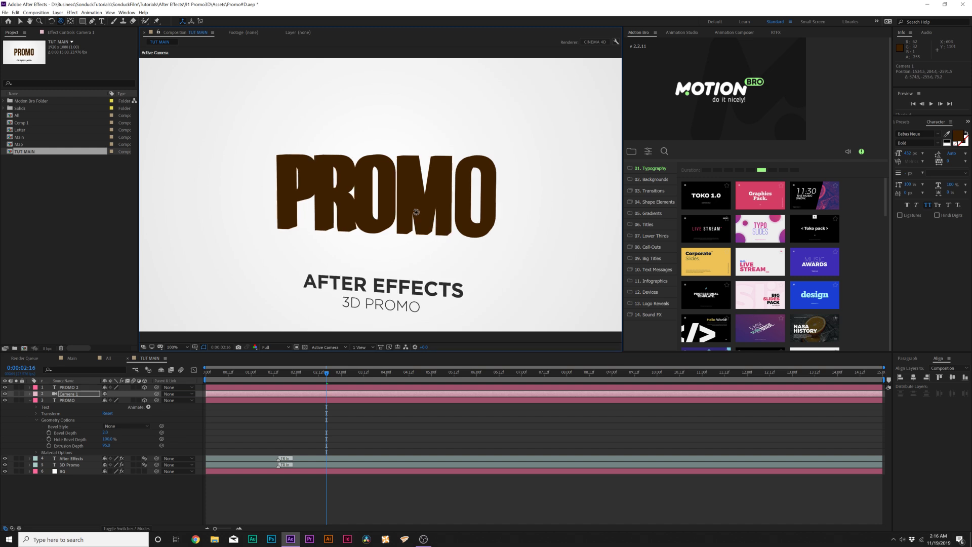
left_click(21, 21)
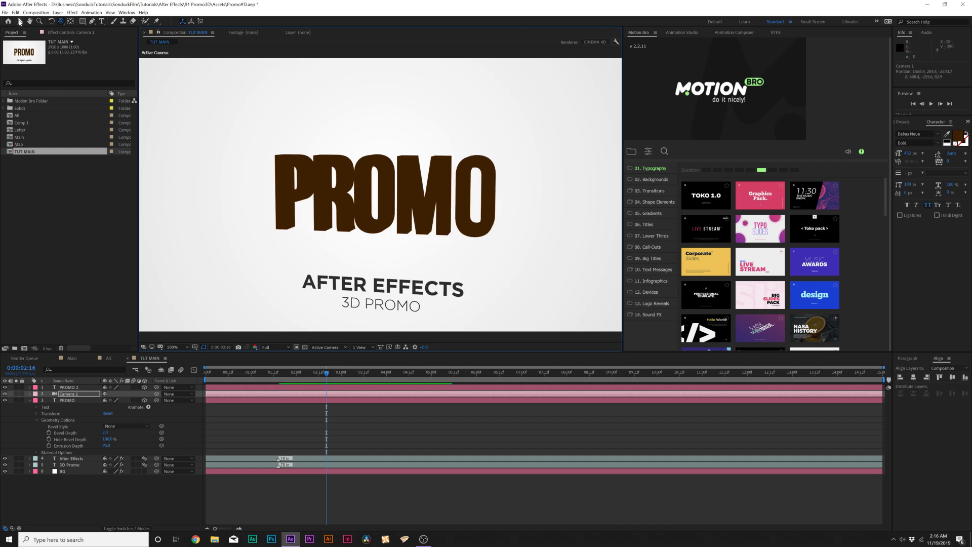
- Add a new point light to the scene
left_click(58, 12)
mouse_move(66, 21)
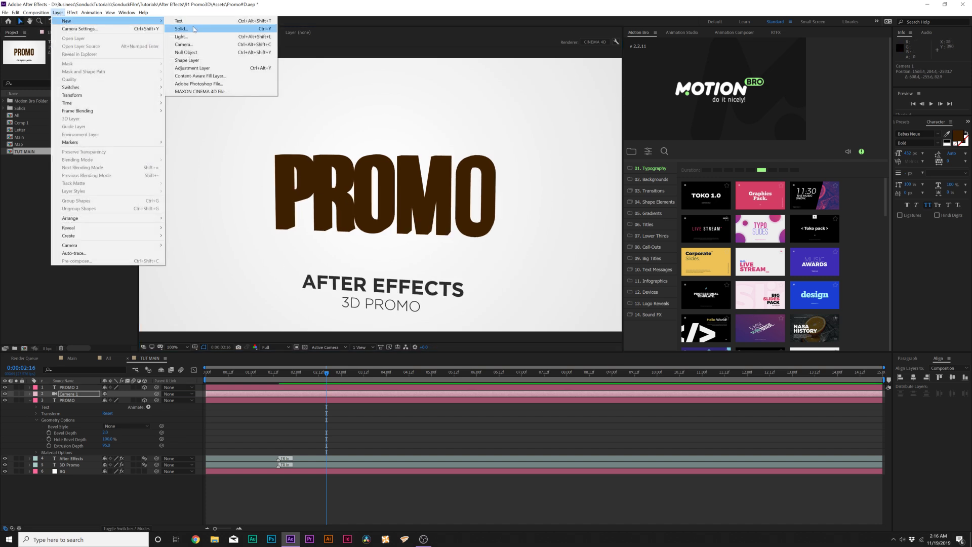
left_click(195, 36)
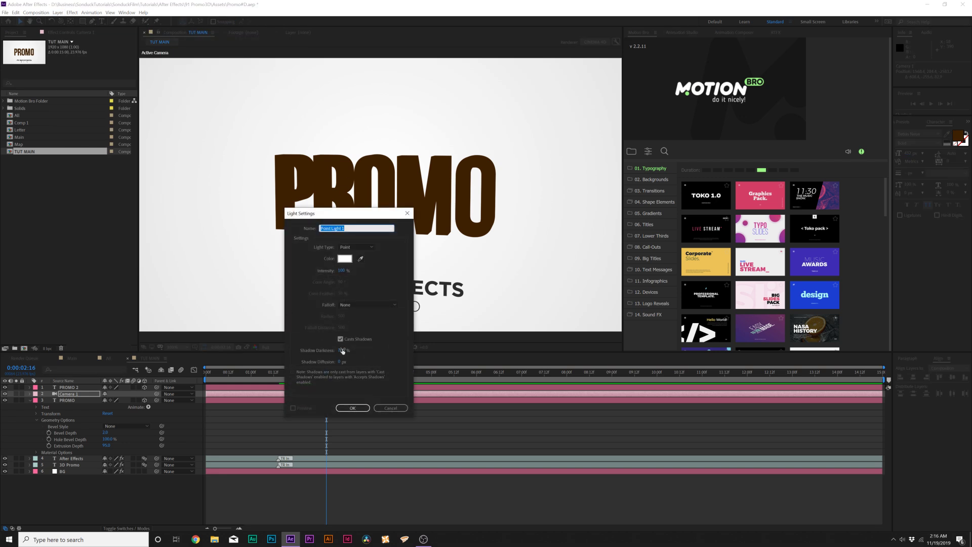
left_click(352, 408)
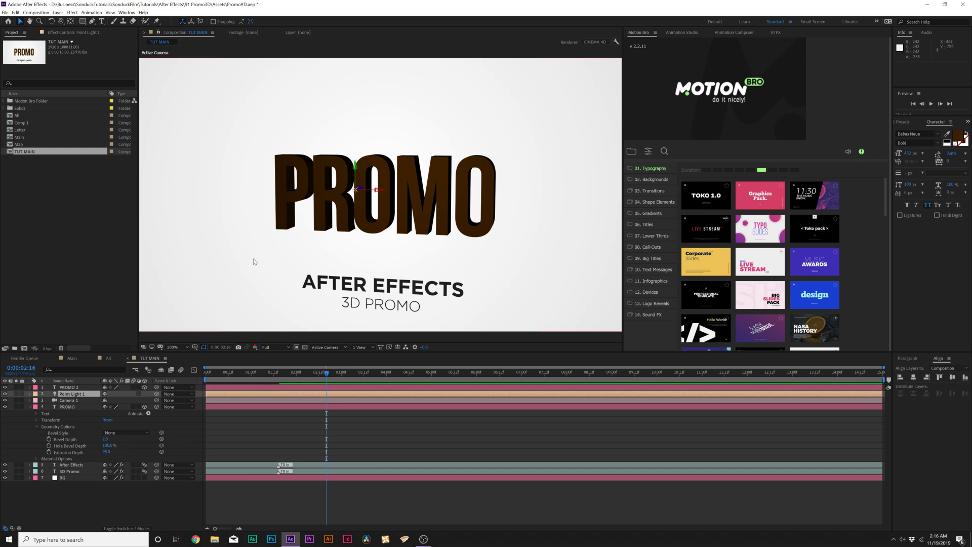
- Position Point Light 1 to the right of the PROMO text and deeper into the scene
key("p")
left_click_drag(133, 400, 1, 400)
key("ctrl+z")
left_click_drag(107, 400, 372, 414)
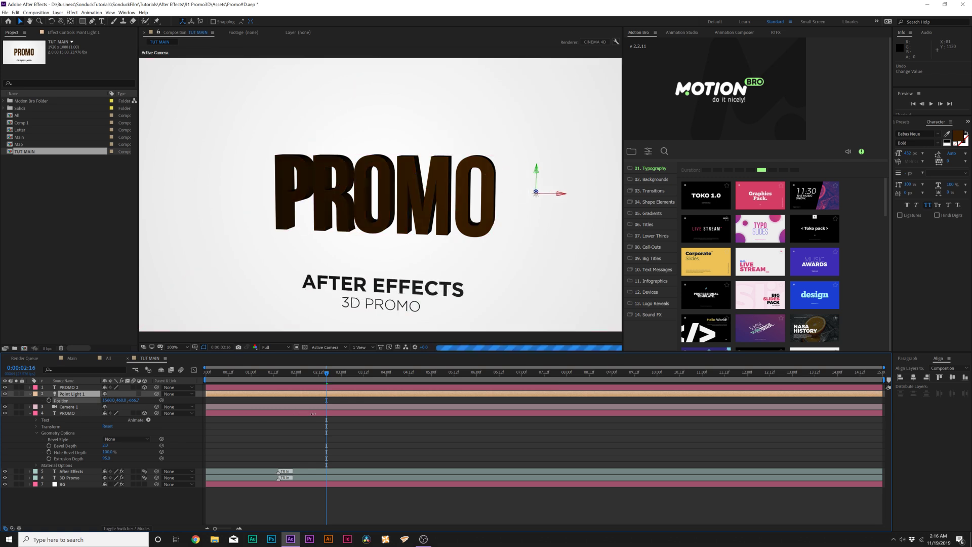
left_click_drag(134, 400, 841, 420)
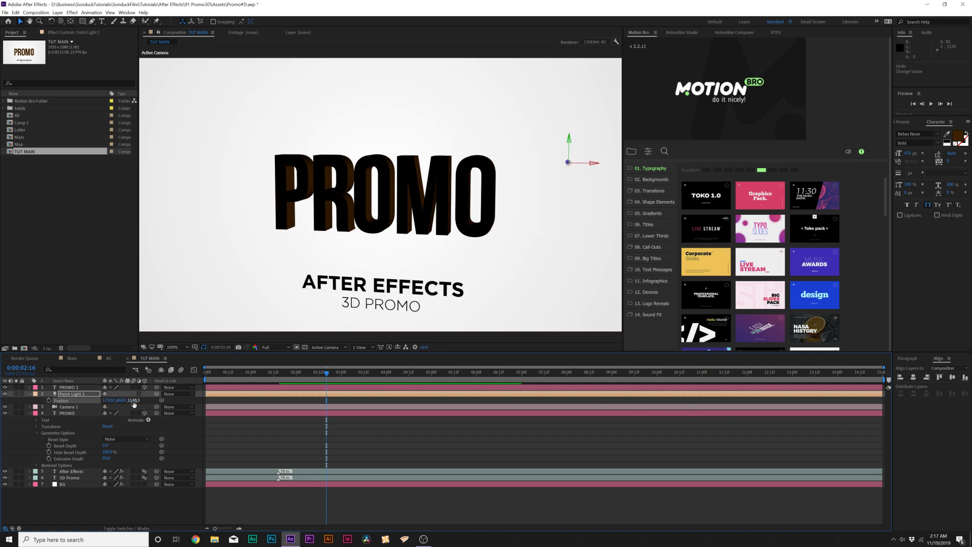
left_click_drag(136, 401, 108, 401)
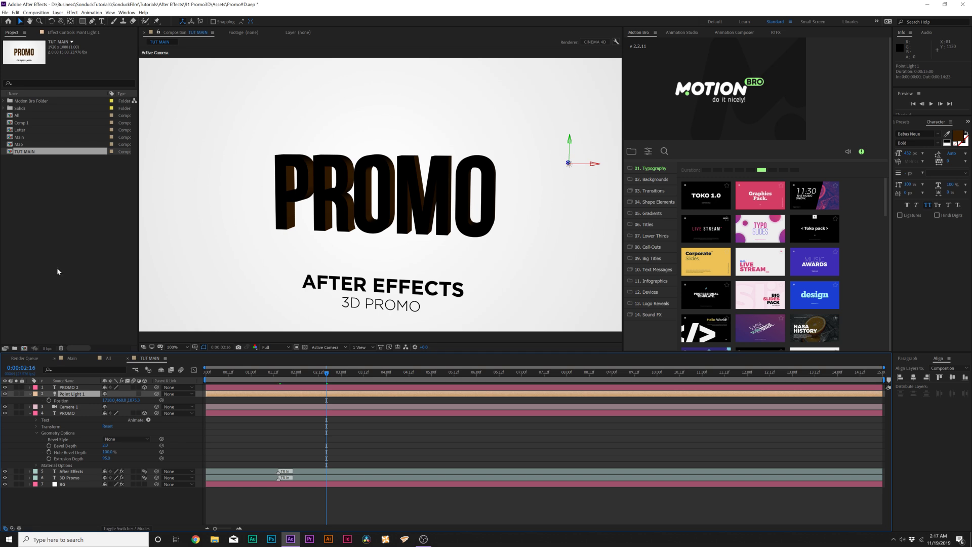
left_click(58, 12)
- Add Point Light 2 and move it near the letter P of PROMO
mouse_move(71, 18)
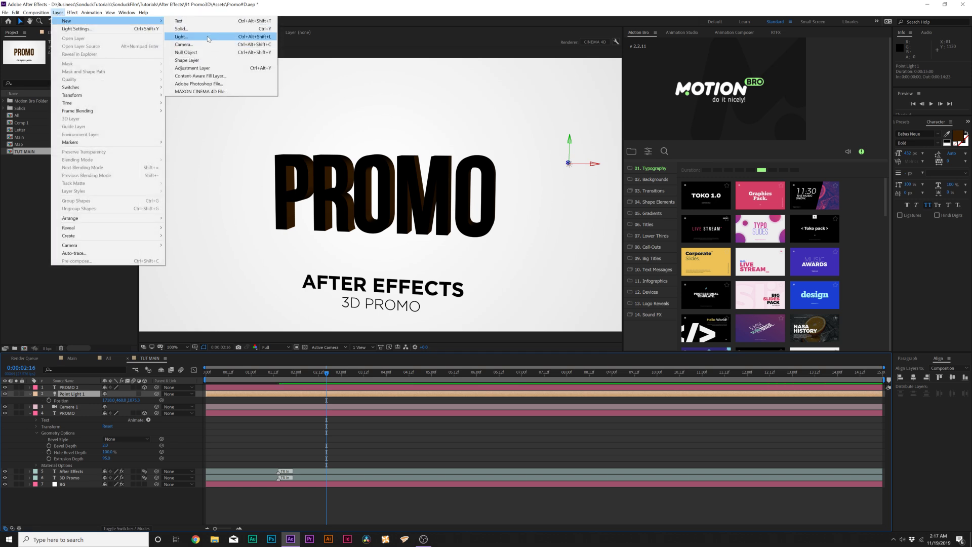
left_click(188, 33)
key("Return")
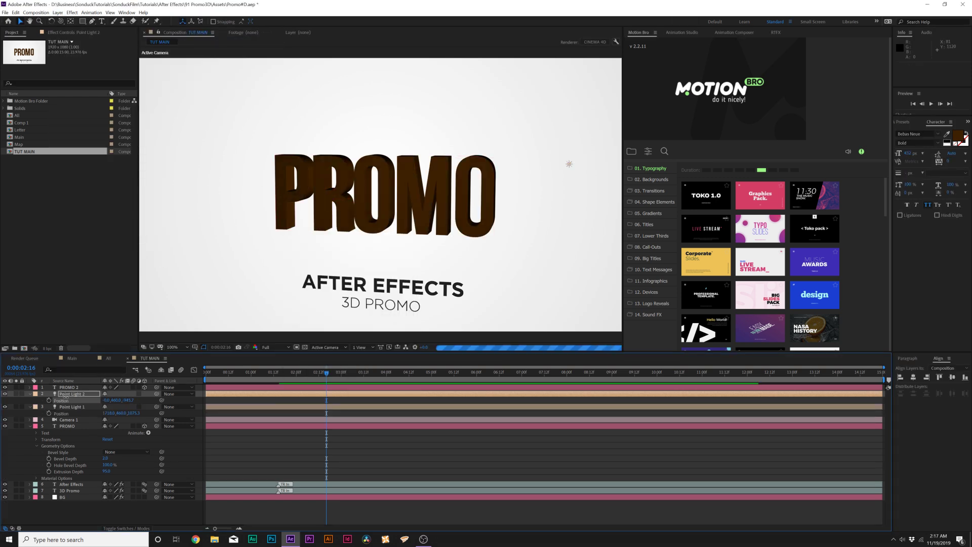
left_click_drag(49, 397, 93, 399)
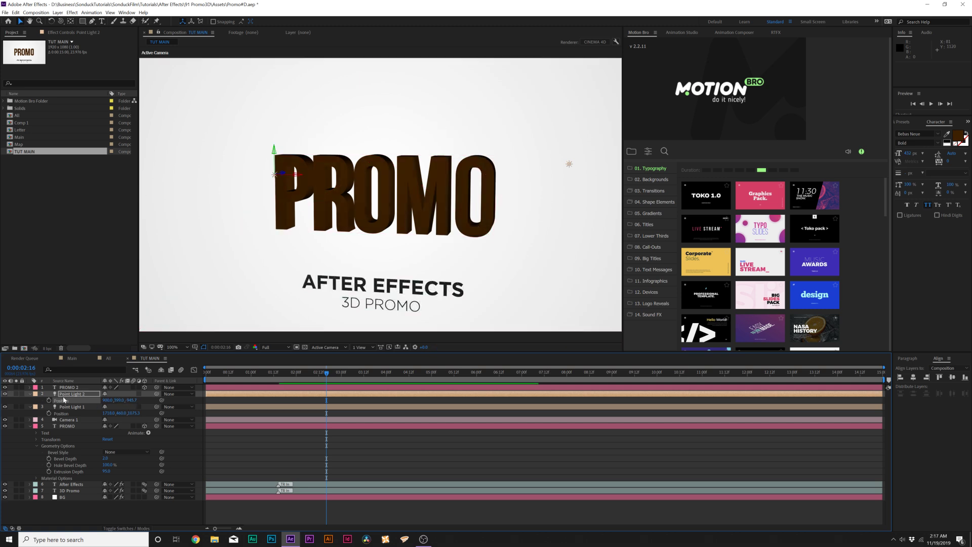
- Collapse the properties of both point lights in the timeline
left_click(29, 394)
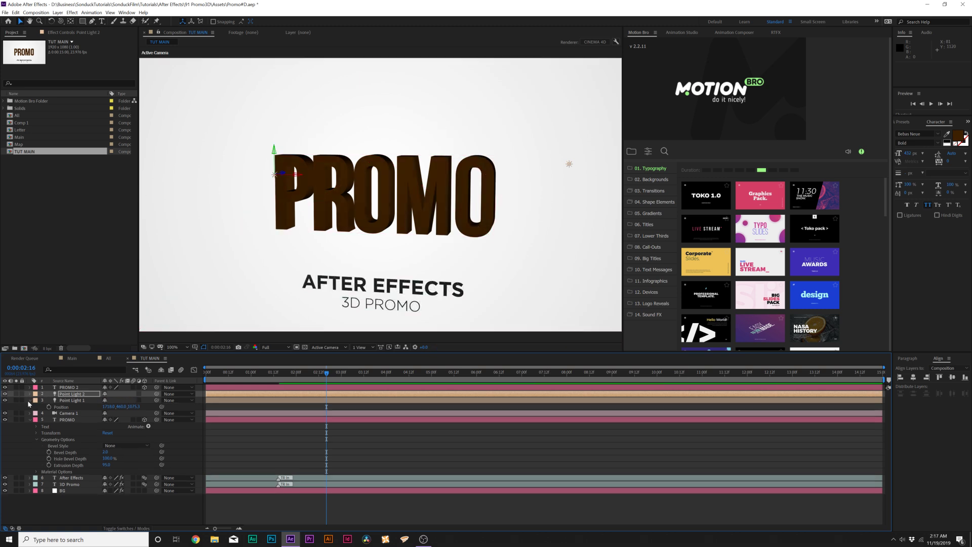
left_click(30, 407)
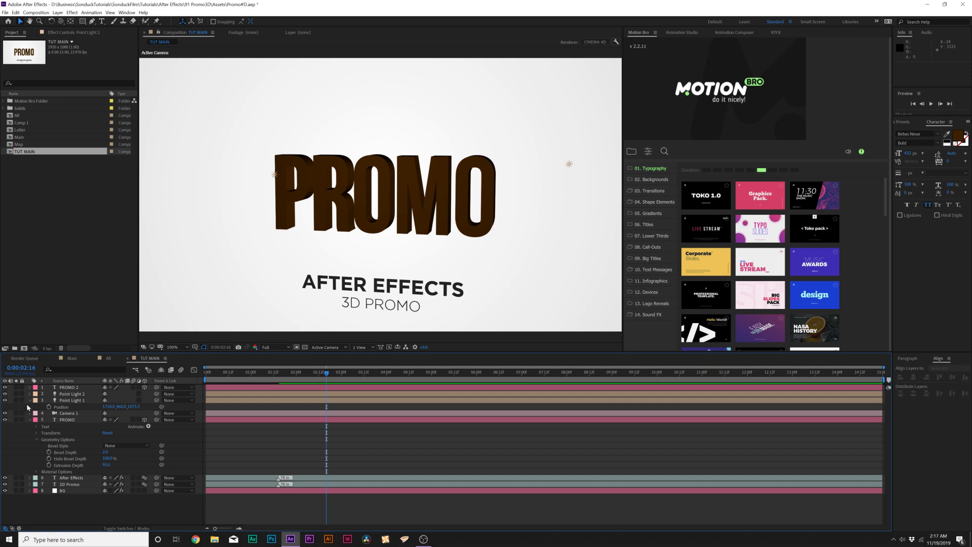
left_click(29, 402)
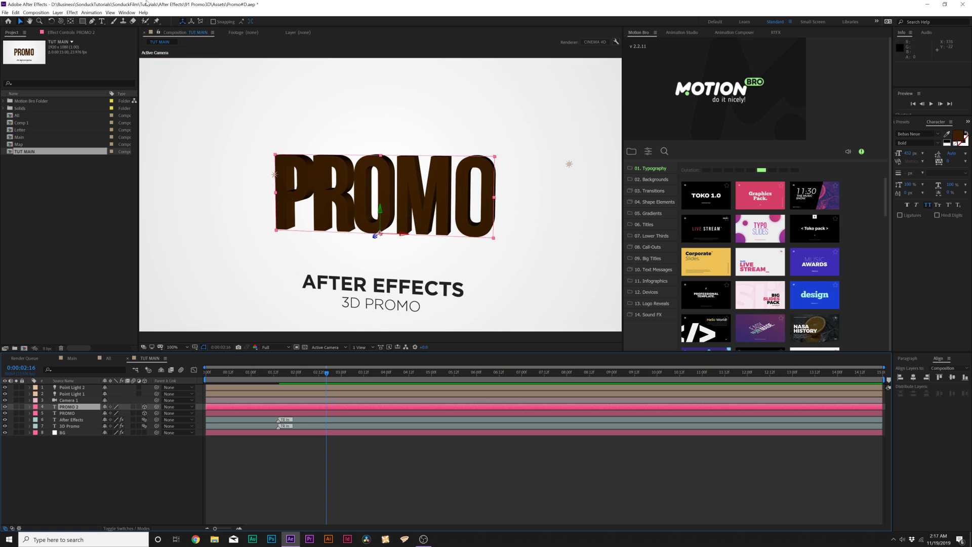
- Apply a red Fill effect to the PROMO 2 layer
left_click(73, 12)
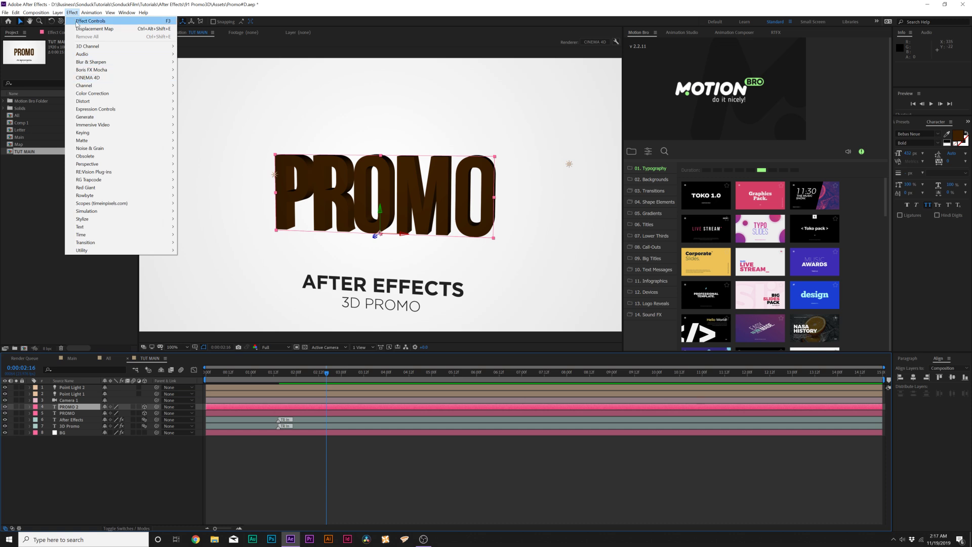
mouse_move(152, 117)
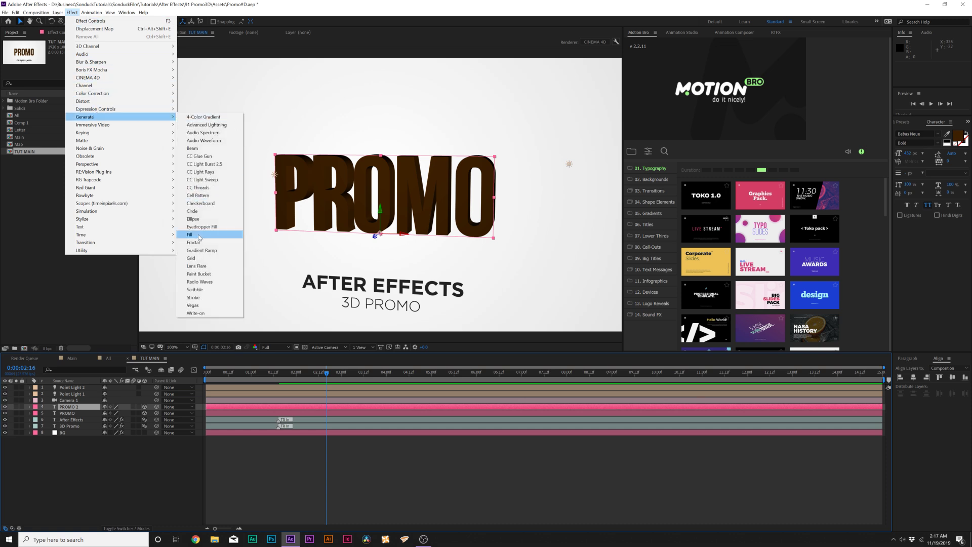
left_click(201, 235)
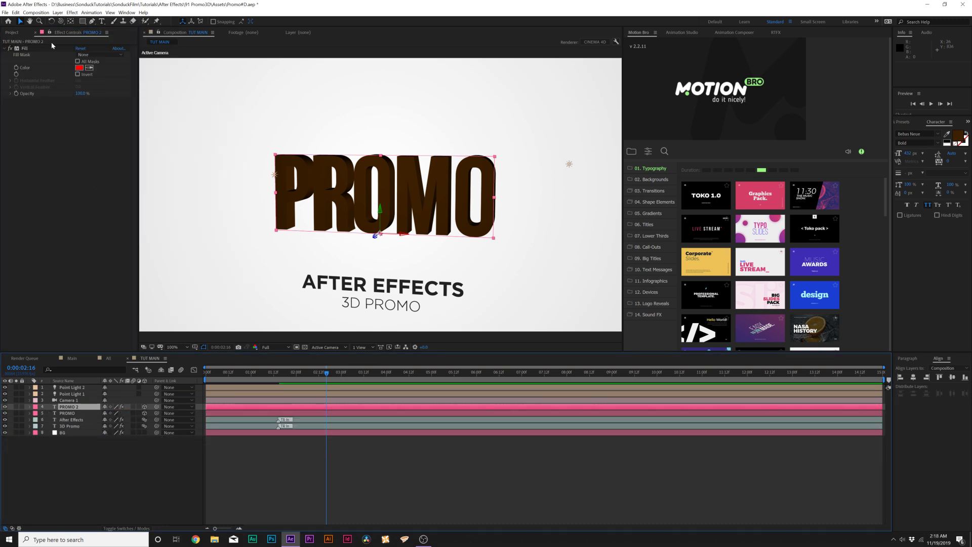
- Toggle PROMO 2's 3D switch repeatedly to compare, leaving it 3D
left_click(145, 408)
left_click(145, 407)
left_click(144, 408)
left_click(145, 409)
left_click(144, 408)
left_click(145, 408)
left_click(144, 408)
left_click(144, 408)
left_click(145, 408)
- Pre-compose the PROMO 2 layer into a new Front Texture comp
left_click(36, 12)
mouse_move(53, 11)
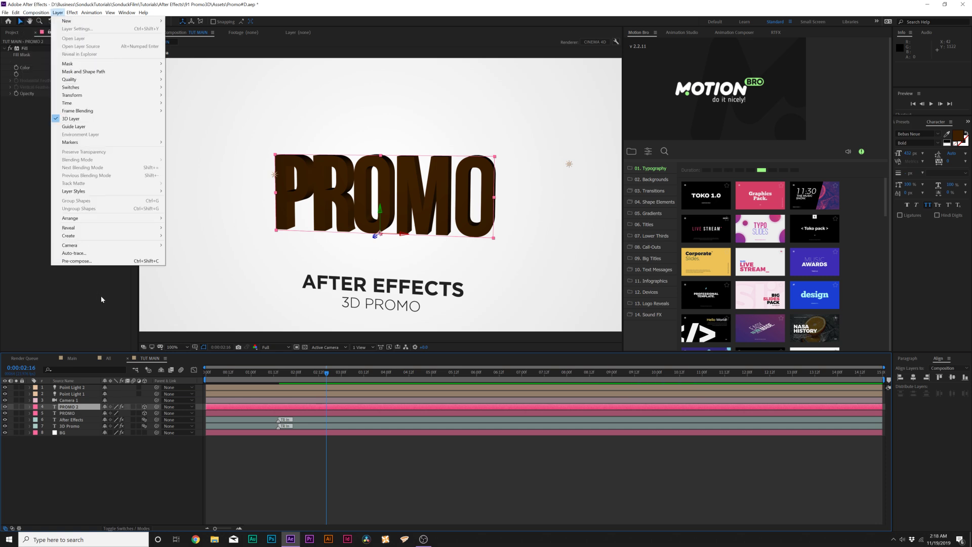
left_click(97, 261)
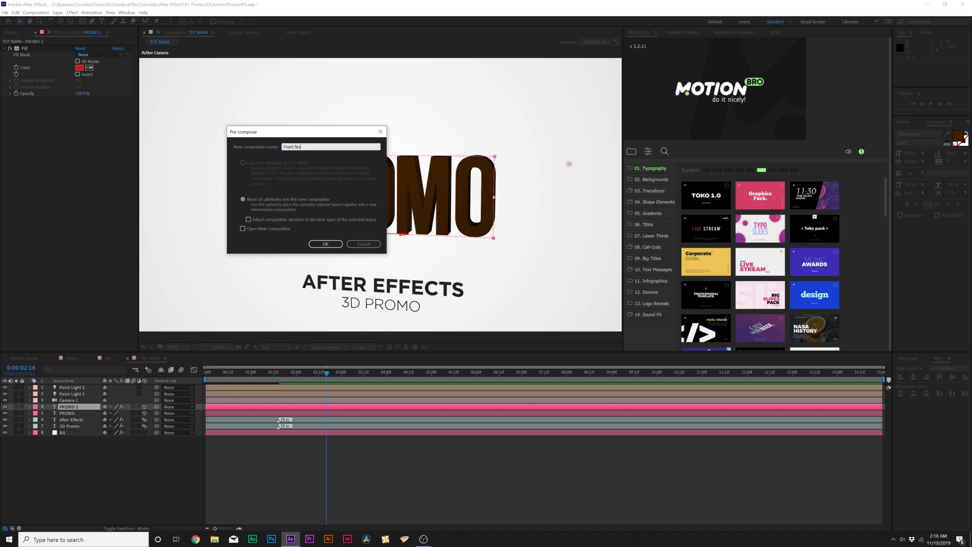
- Make Front Texture a 3D layer and turn off 3D on PROMO 2 inside it
key("Return")
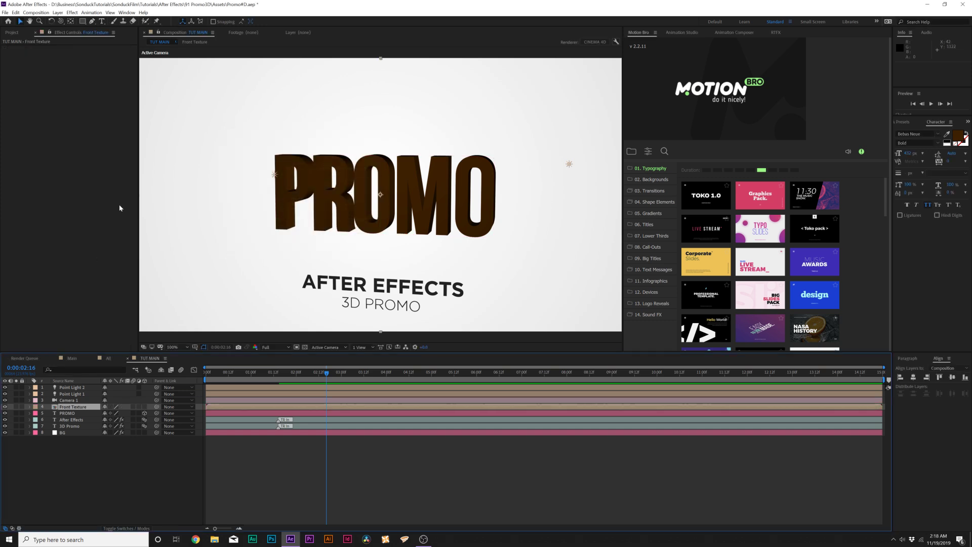
left_click(145, 407)
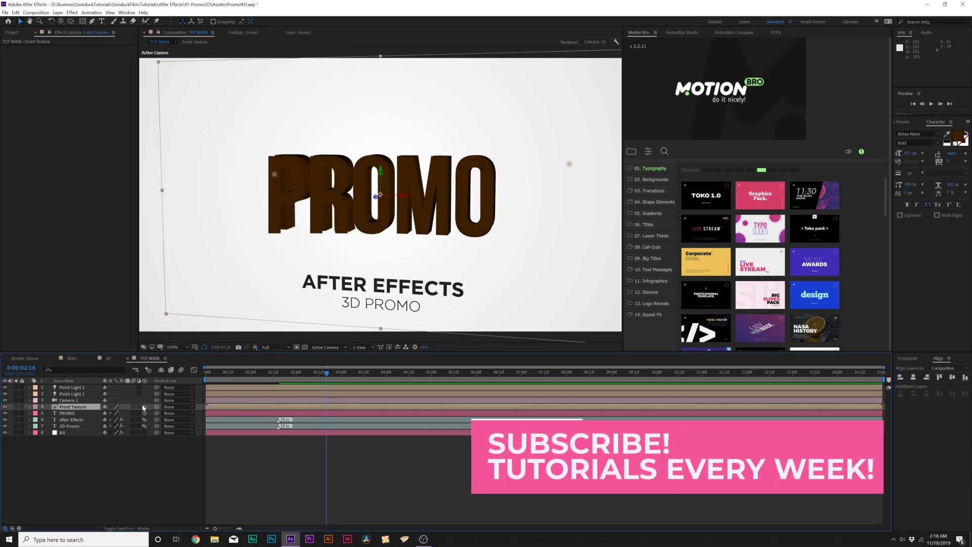
double_click(75, 407)
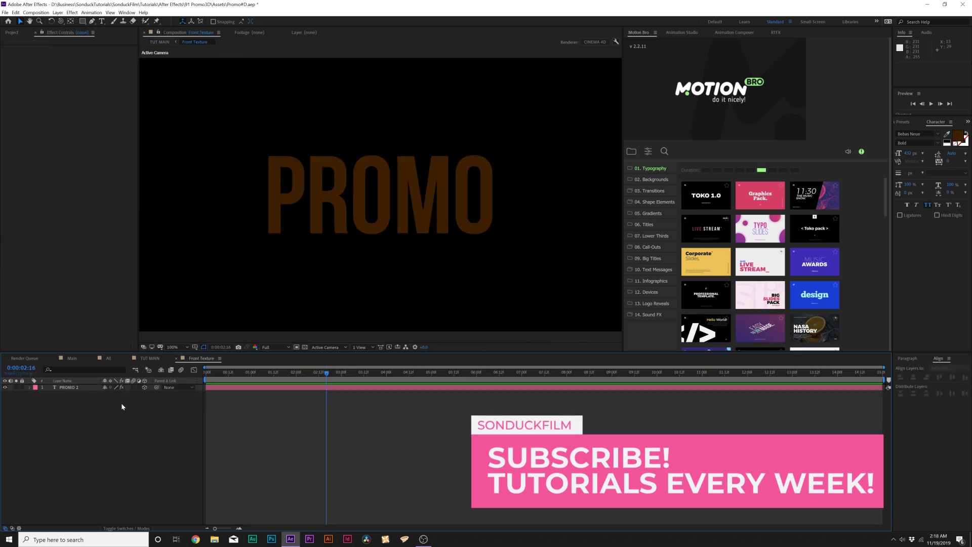
left_click(145, 387)
left_click(151, 360)
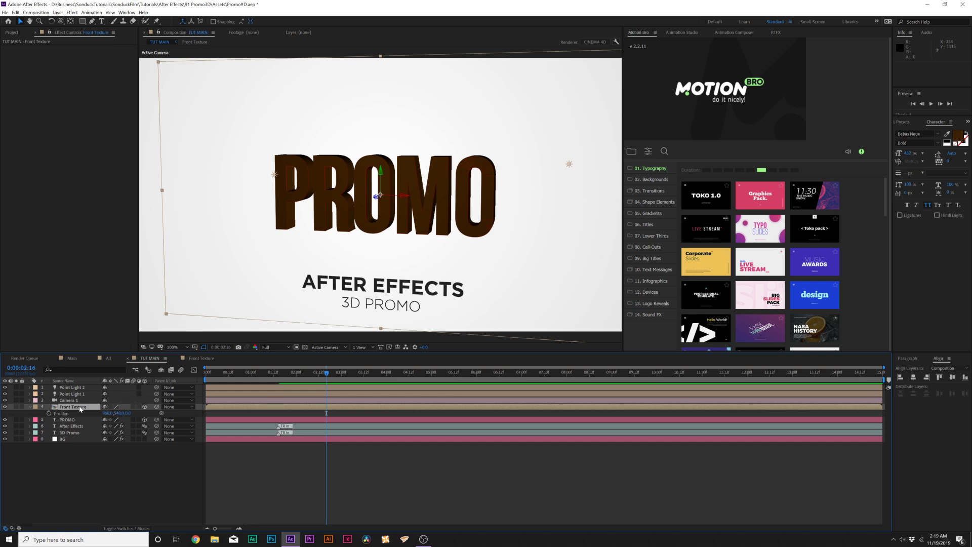
- Set Front Texture's Z position to -0.1 and orbit to check the red front faces
key("p")
key("p")
left_click(127, 413)
type("-.1")
key("Return")
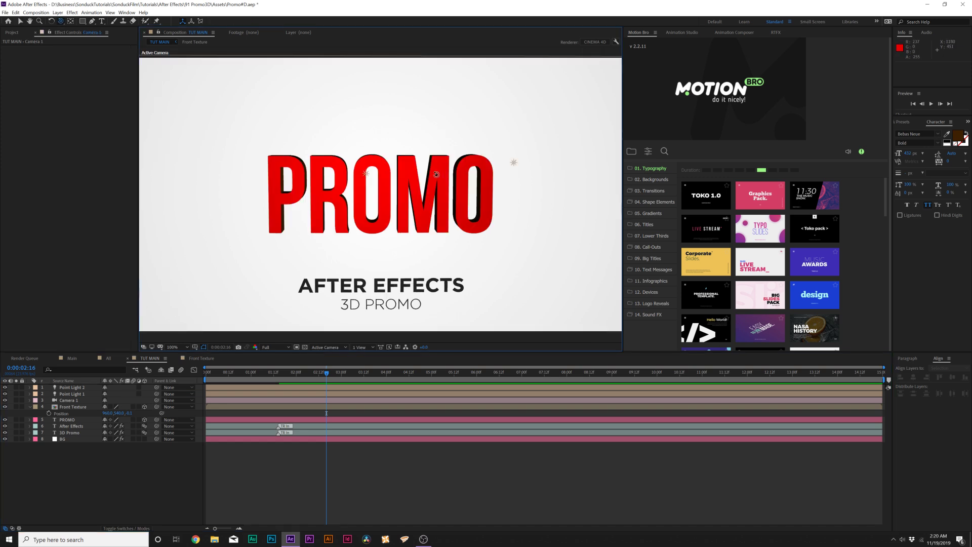
left_click_drag(431, 183, 309, 186)
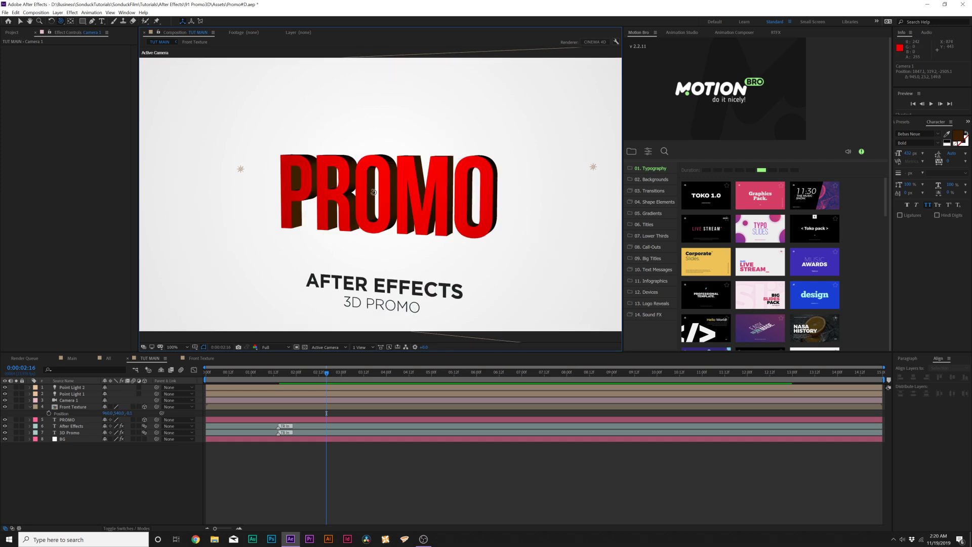
- Try a bright blue fill on PROMO, undo it, and open the Front Texture comp
left_click(60, 420)
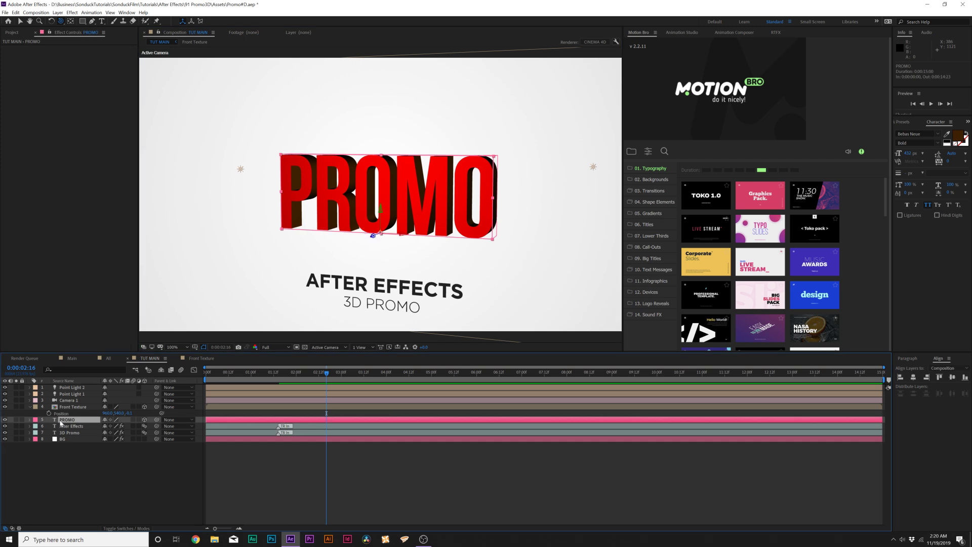
left_click(955, 137)
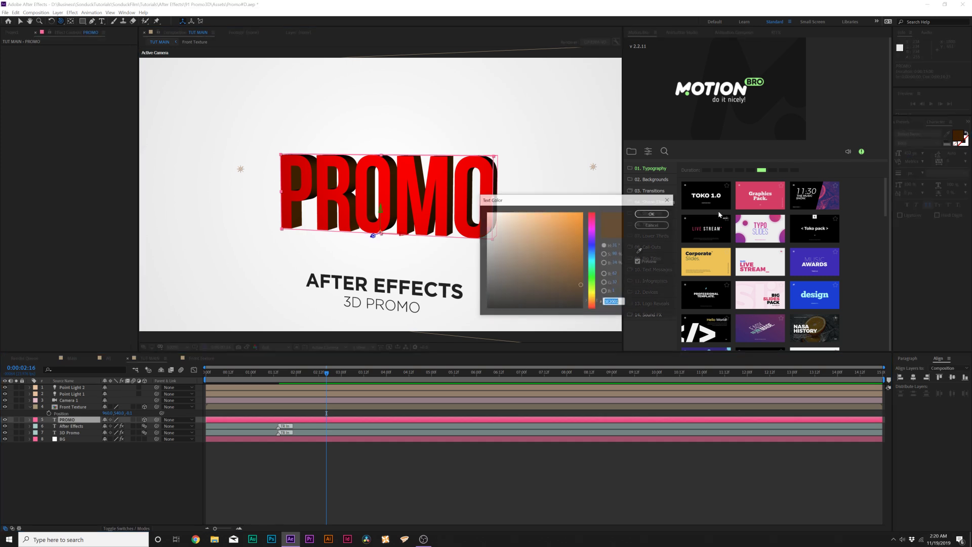
left_click(592, 248)
left_click_drag(561, 217, 558, 199)
left_click(653, 214)
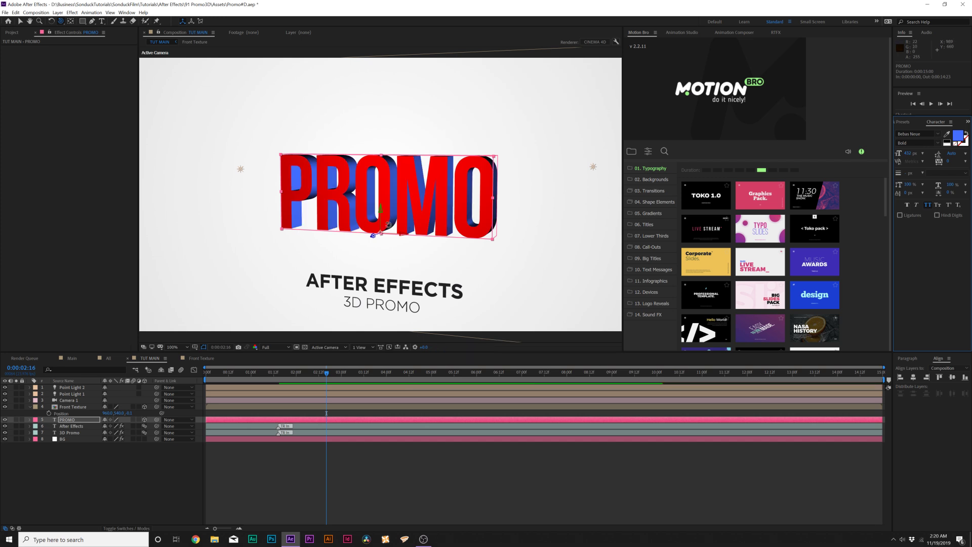
key("ctrl+z")
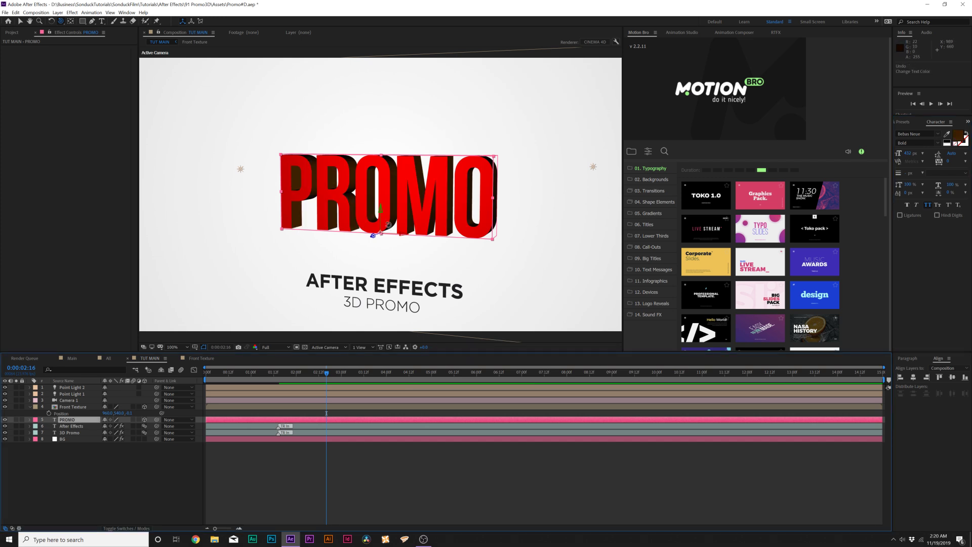
left_click(203, 358)
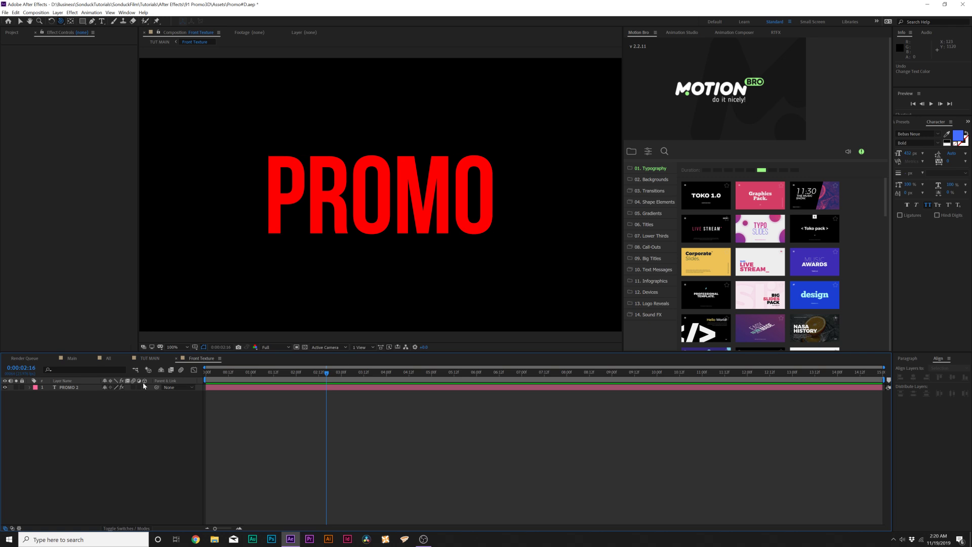
- Change PROMO 2's Fill effect colour from red to orange
left_click(67, 388)
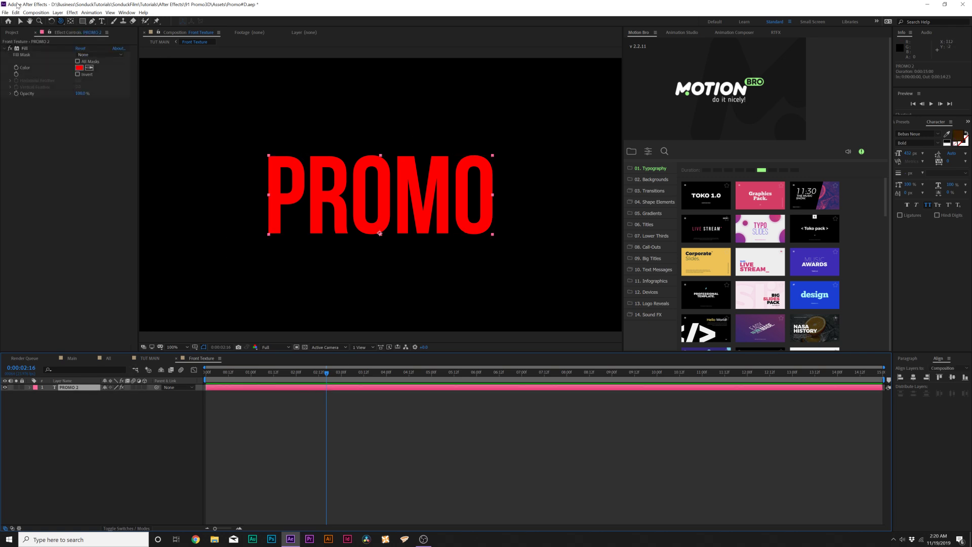
left_click(20, 22)
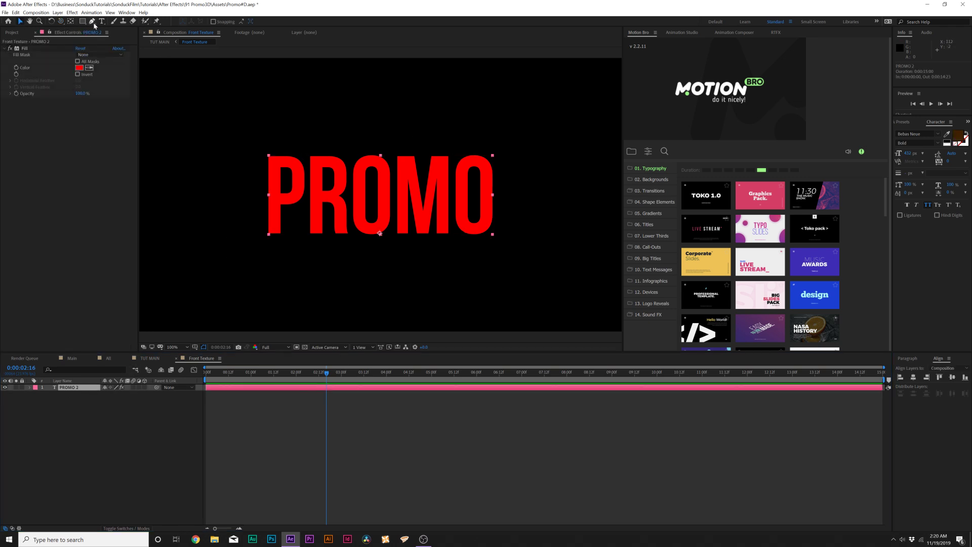
left_click(79, 68)
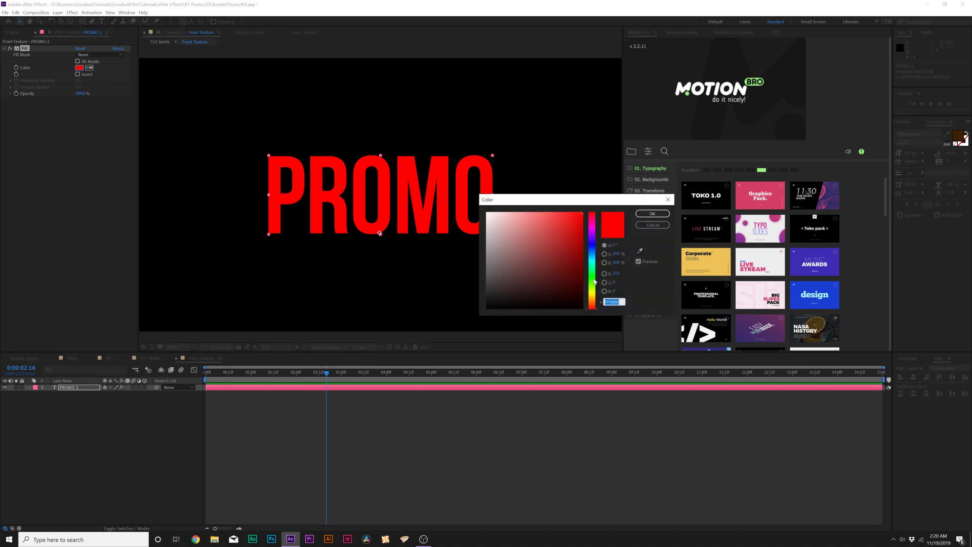
left_click(592, 296)
left_click_drag(596, 303, 594, 305)
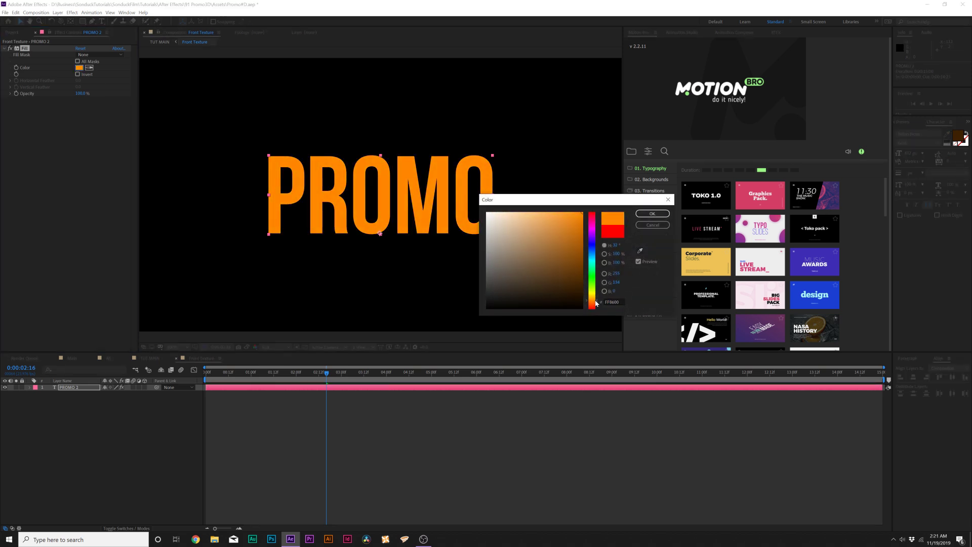
left_click(652, 213)
left_click(92, 21)
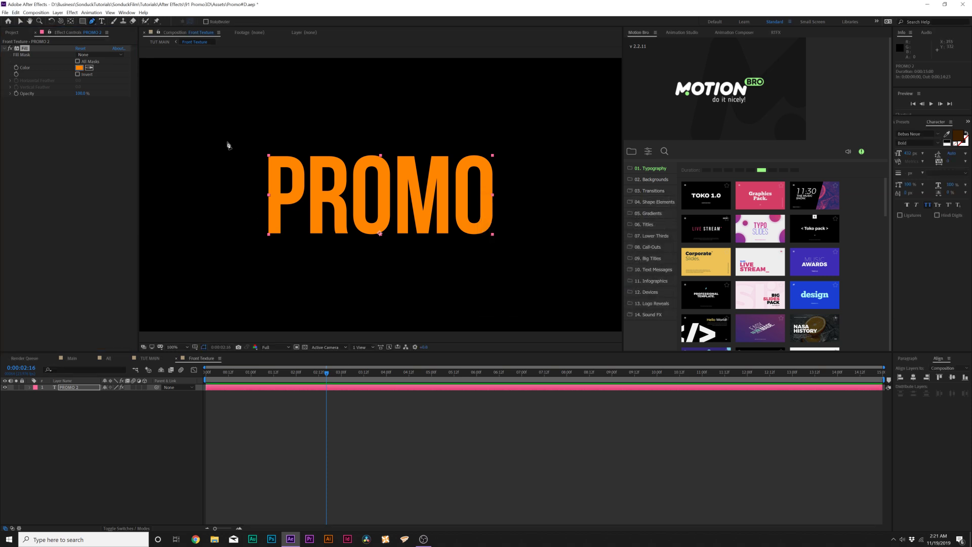
- Draw a closed, wavy Pen mask covering the top of the PROMO letters
mouse_move(268, 143)
left_mouse_down()
mouse_move(304, 207)
mouse_move(305, 196)
left_mouse_up()
key("ctrl+z")
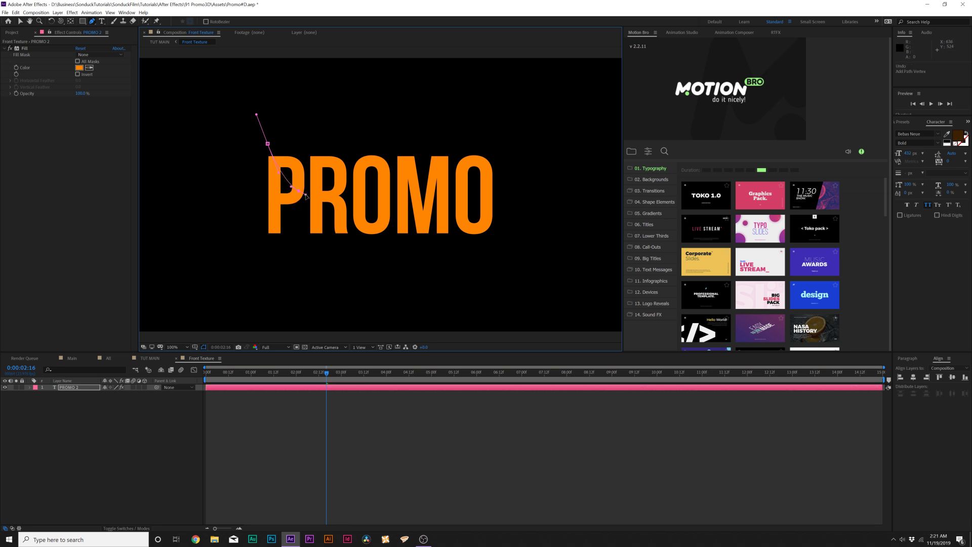
left_click_drag(386, 176, 406, 170)
left_click_drag(487, 189, 500, 200)
left_click_drag(560, 203, 571, 204)
left_click(541, 128)
left_click_drag(391, 92, 461, 62)
left_click(268, 143)
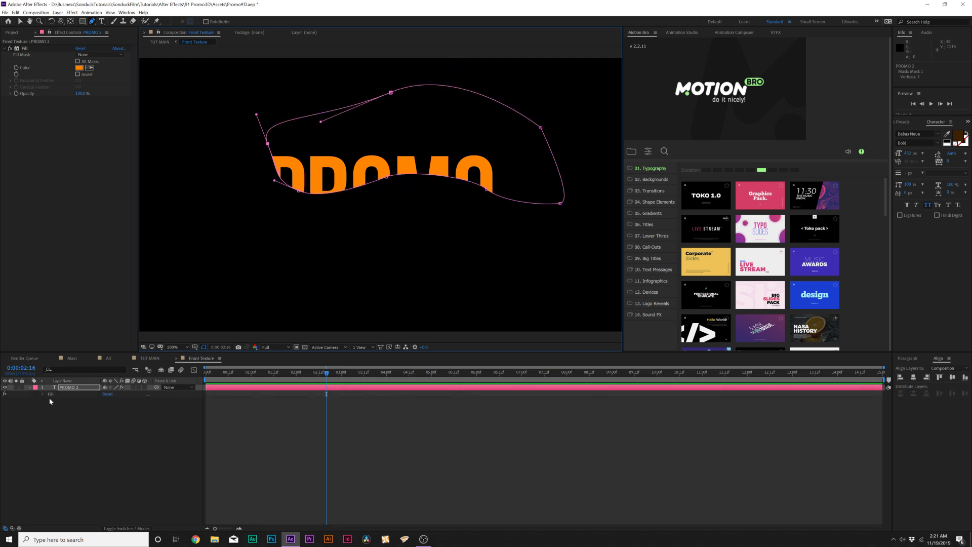
- Expand the Fill effect's Compositing Options on PROMO 2
left_click(43, 394)
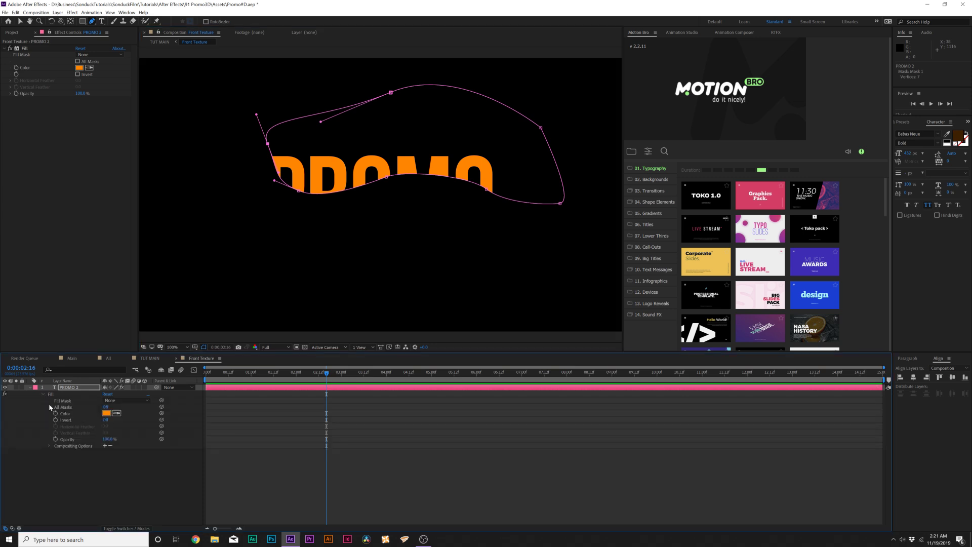
left_click(104, 446)
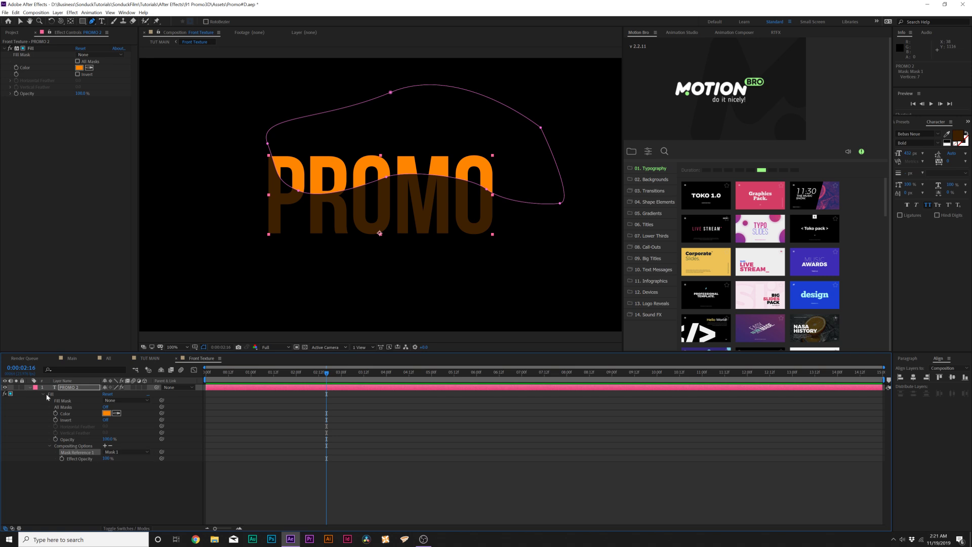
left_click(64, 388)
- Duplicate Mask 1 as Mask 2 and set Mask 2 to Subtract
key("m")
left_click(75, 393)
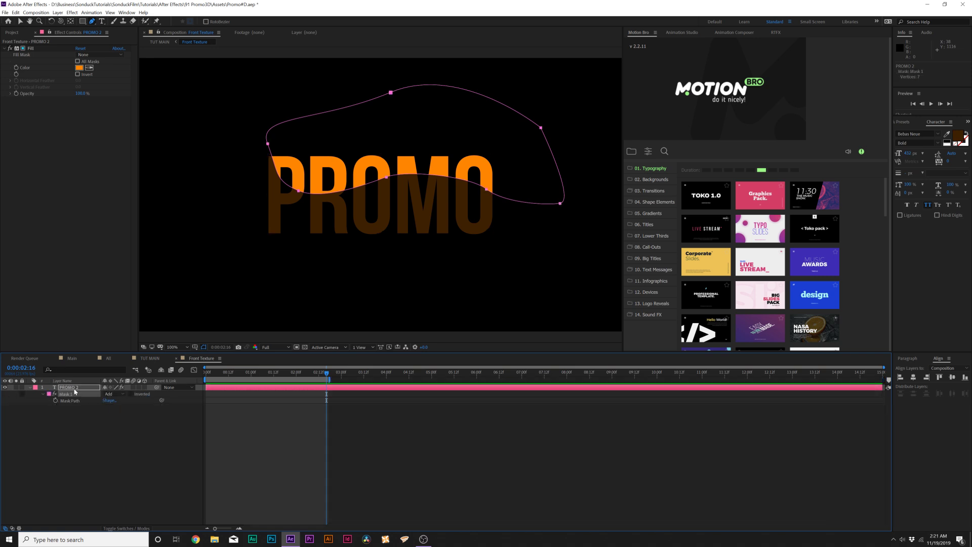
left_click(74, 388)
left_click(69, 395)
key("ctrl+d")
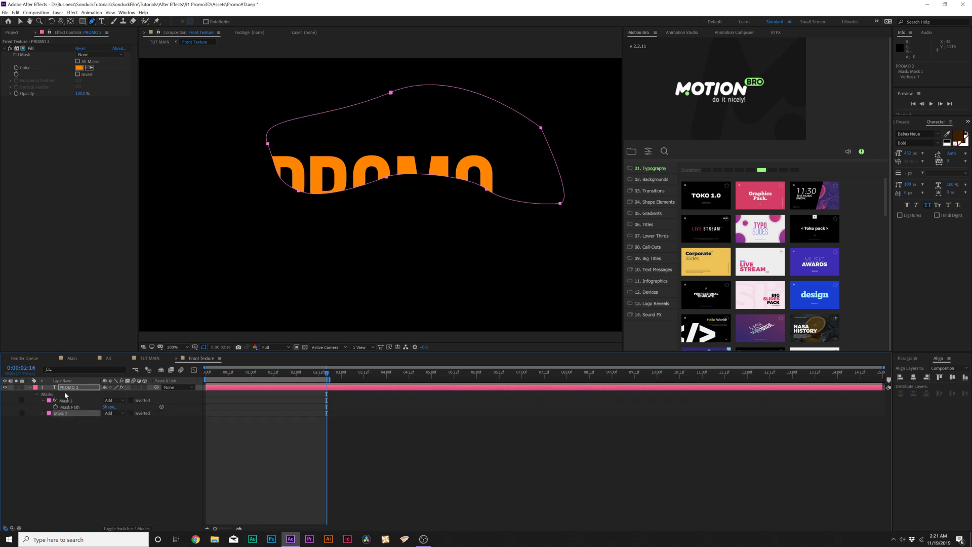
left_click(32, 49)
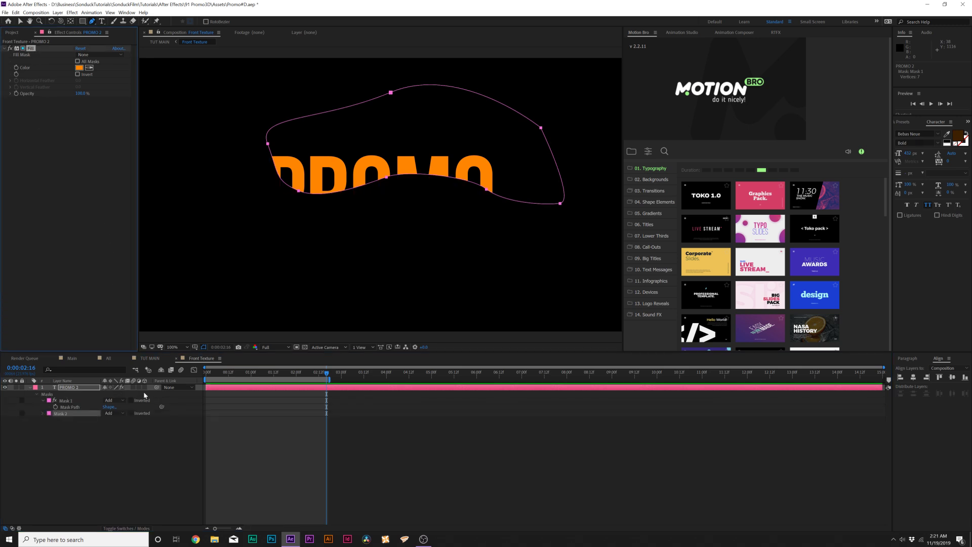
left_click(112, 413)
left_click(114, 438)
- Duplicate the Fill effect as Fill 2 and give it a muted brownish orange
left_click(29, 50)
key("ctrl+d")
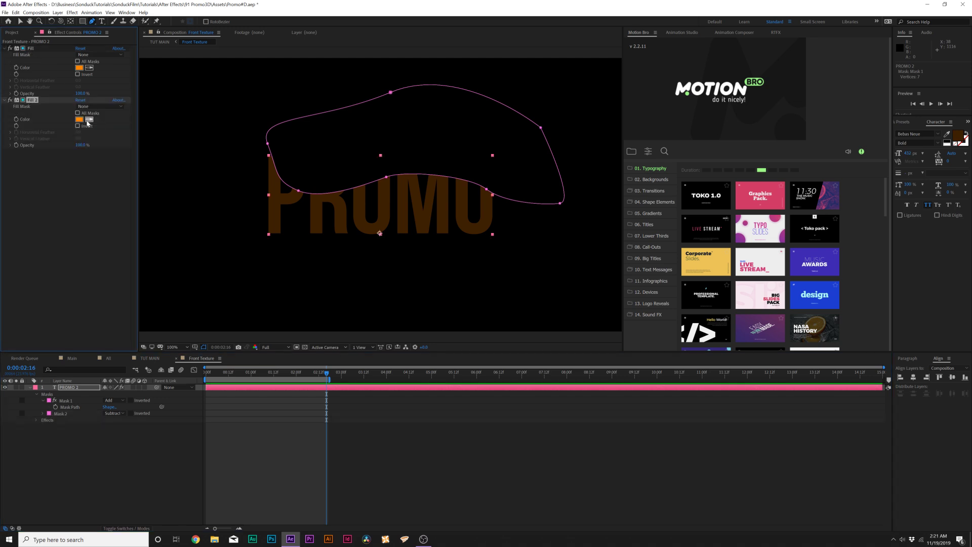
left_click(80, 119)
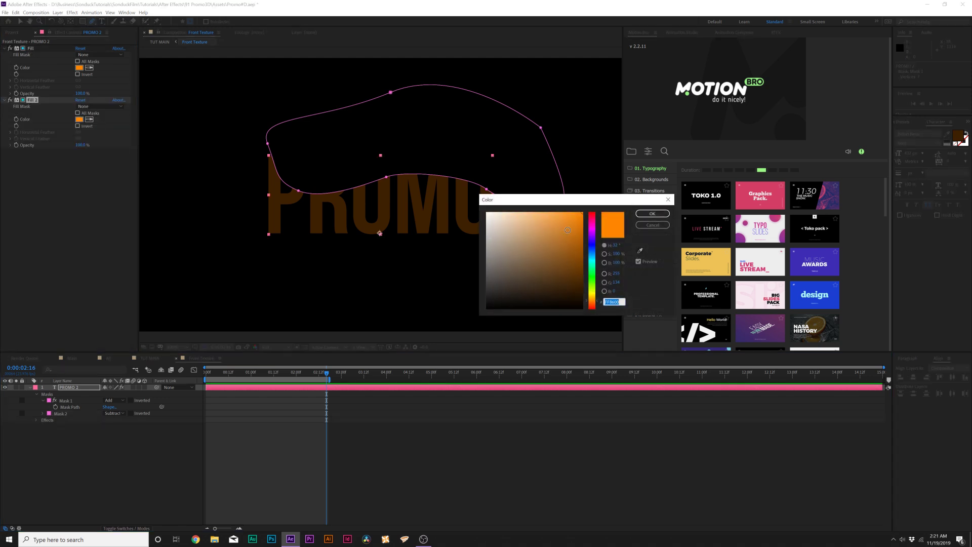
left_click_drag(564, 229, 555, 232)
left_click(652, 213)
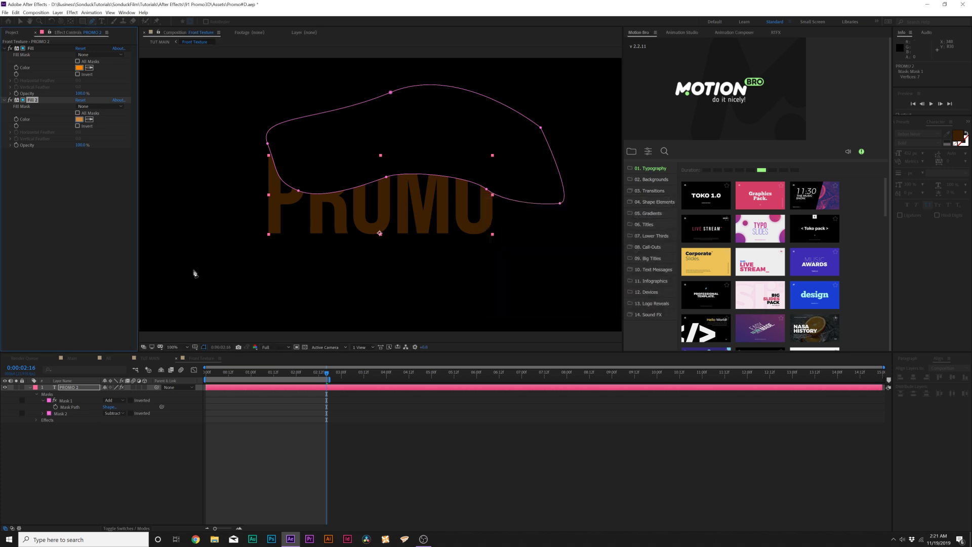
- Set Fill 2's Compositing Options Mask Reference 1 to Mask 2
key("e")
left_click(43, 401)
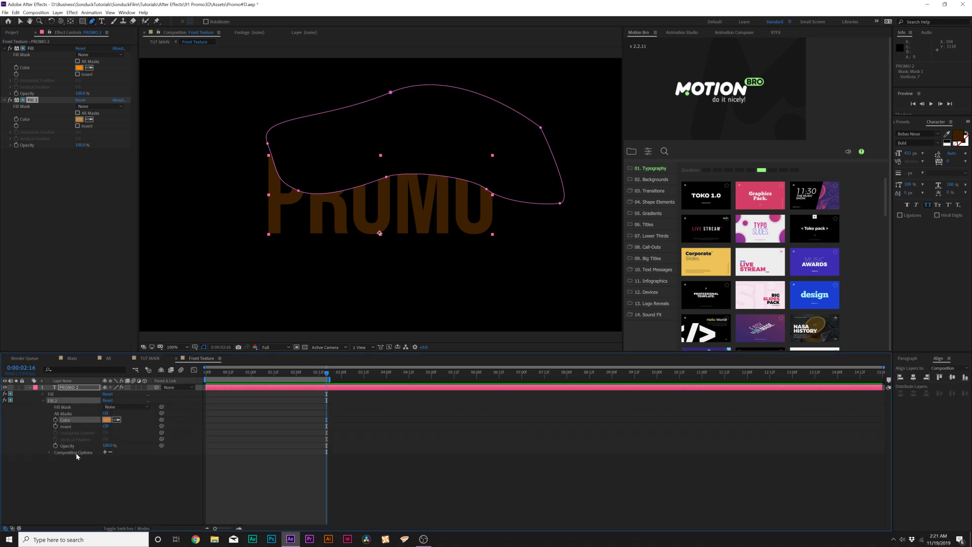
left_click(50, 453)
left_click(127, 458)
left_click(122, 485)
left_click(144, 481)
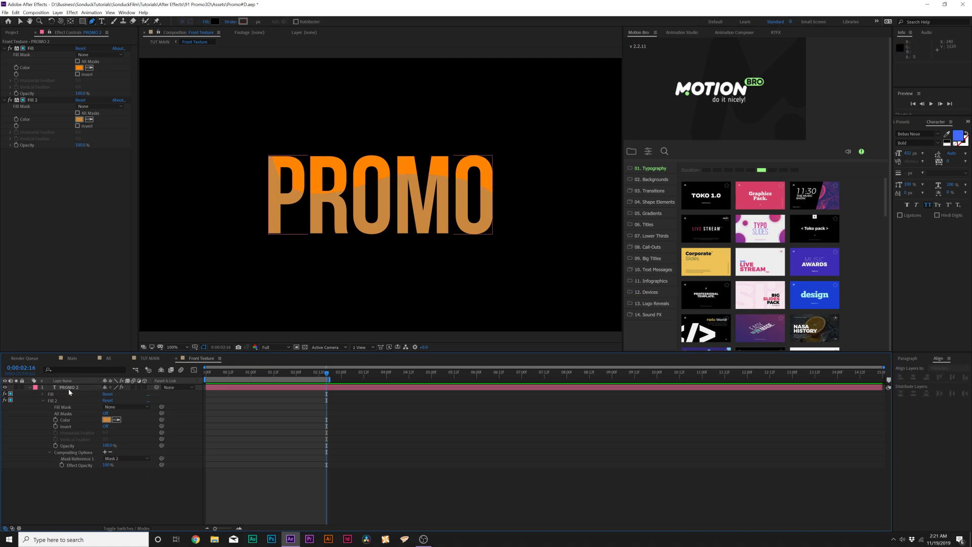
left_click(307, 207)
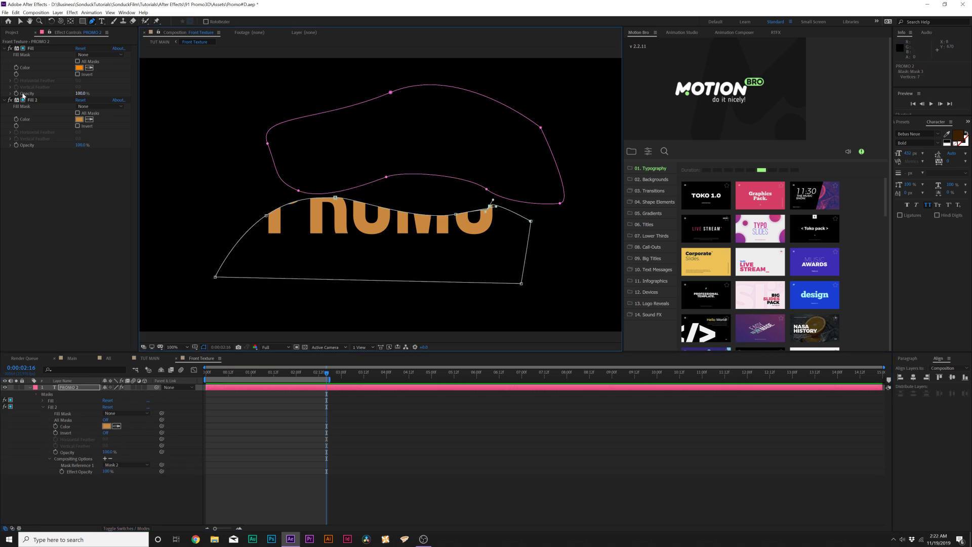
- Draw Mask 3 over the lower letters, then duplicate Fill 2 and colour the copy peach FFD4A5
left_click(26, 100)
key("ctrl+d")
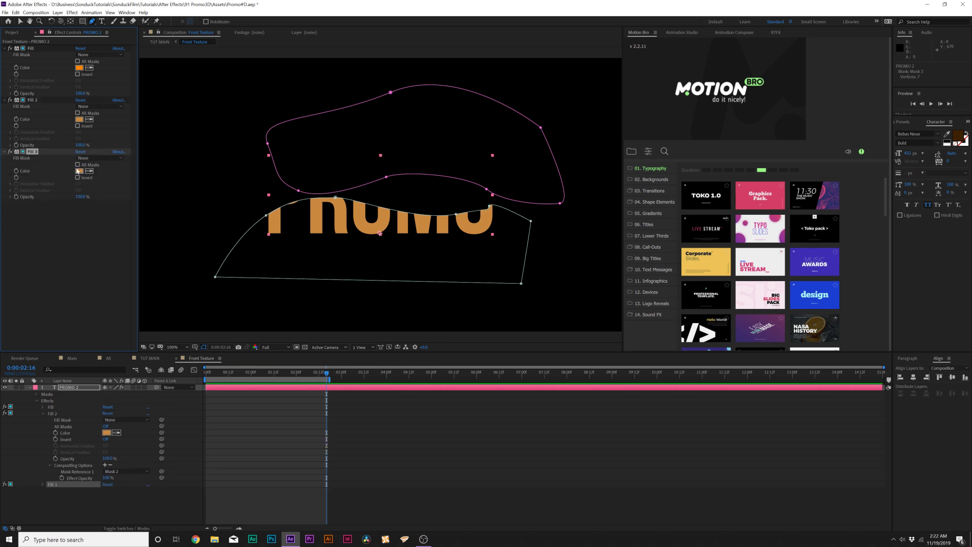
left_click(79, 171)
left_click_drag(531, 214, 520, 212)
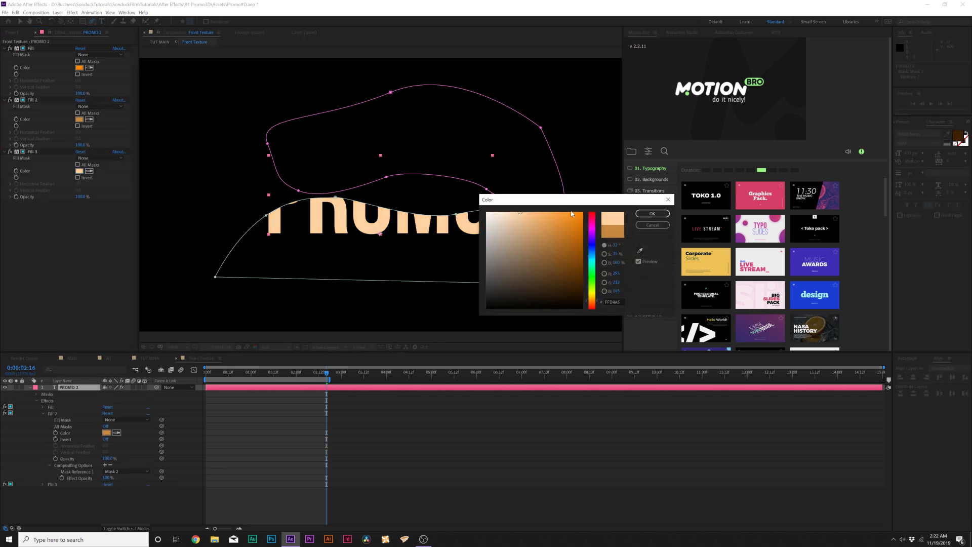
left_click(652, 214)
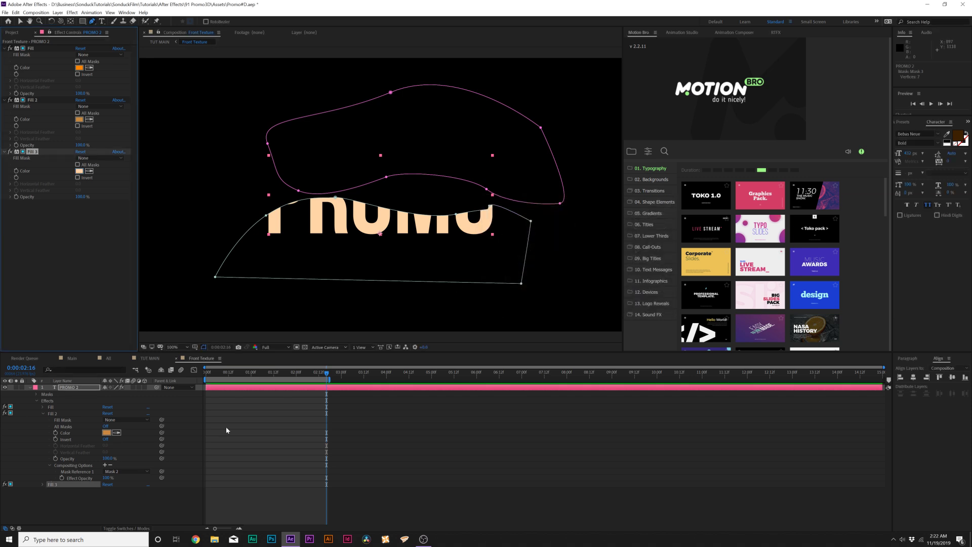
- Set Fill 3's Mask Reference to Mask 3
left_click(42, 484)
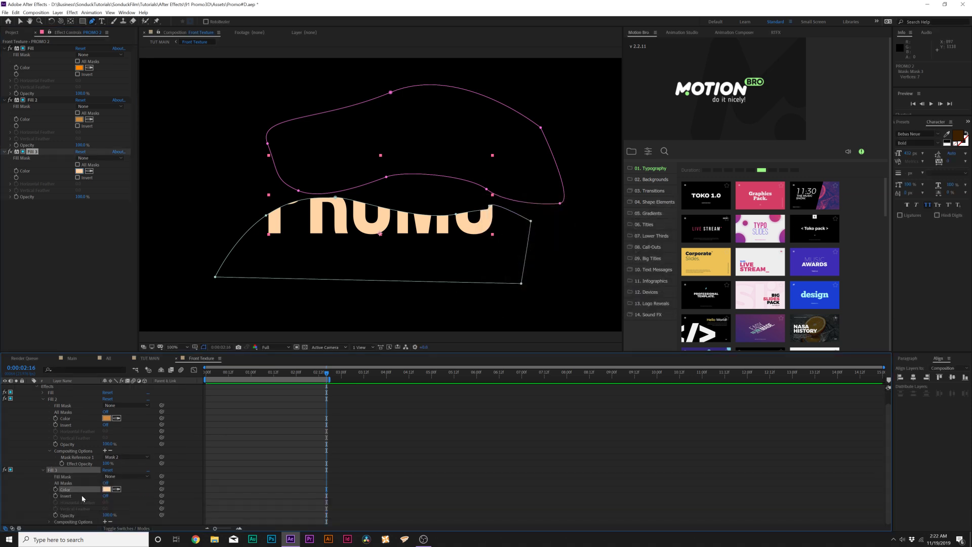
left_click(48, 522)
left_click(104, 508)
left_click(127, 515)
left_click(128, 485)
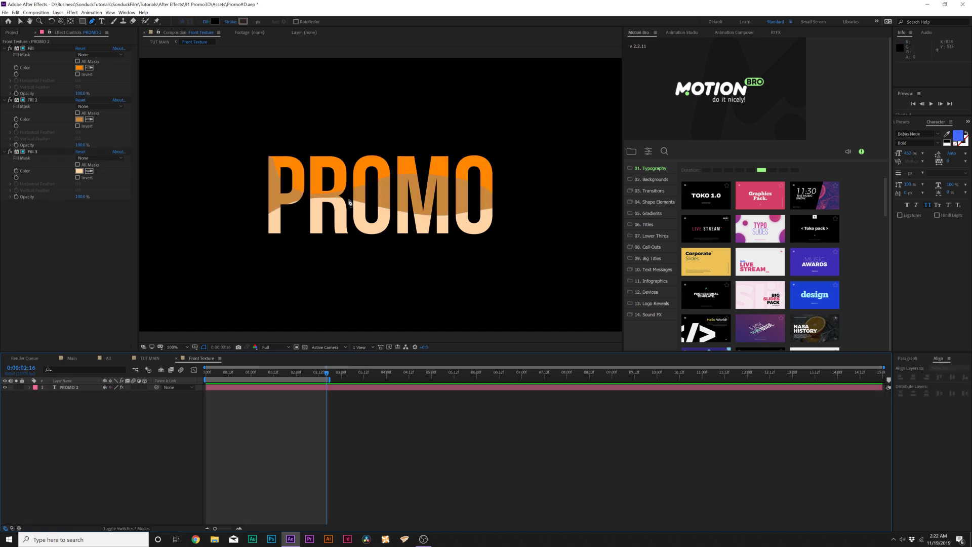
- Return to TUT MAIN, orbit the camera to view the textured PROMO, and go to the start
left_click(152, 359)
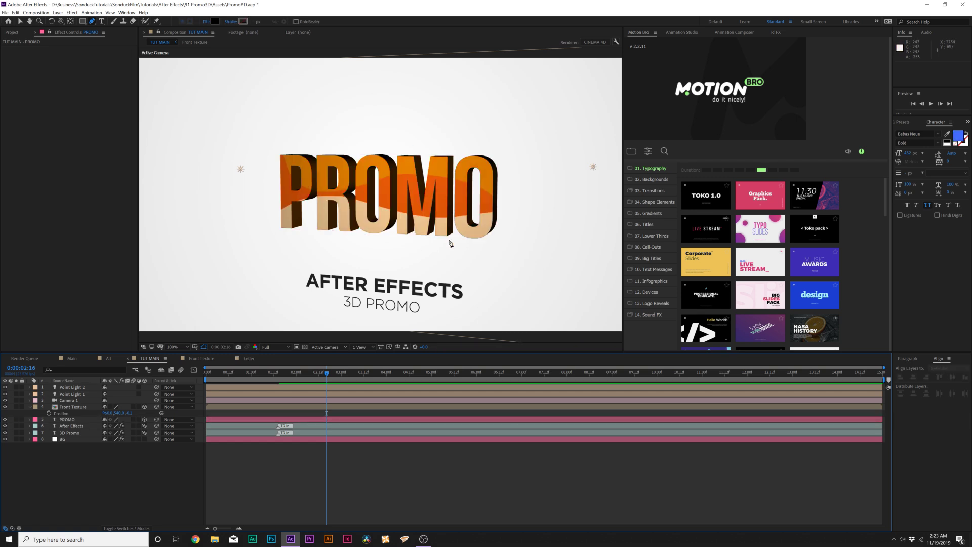
key("c")
left_click_drag(377, 194, 410, 191)
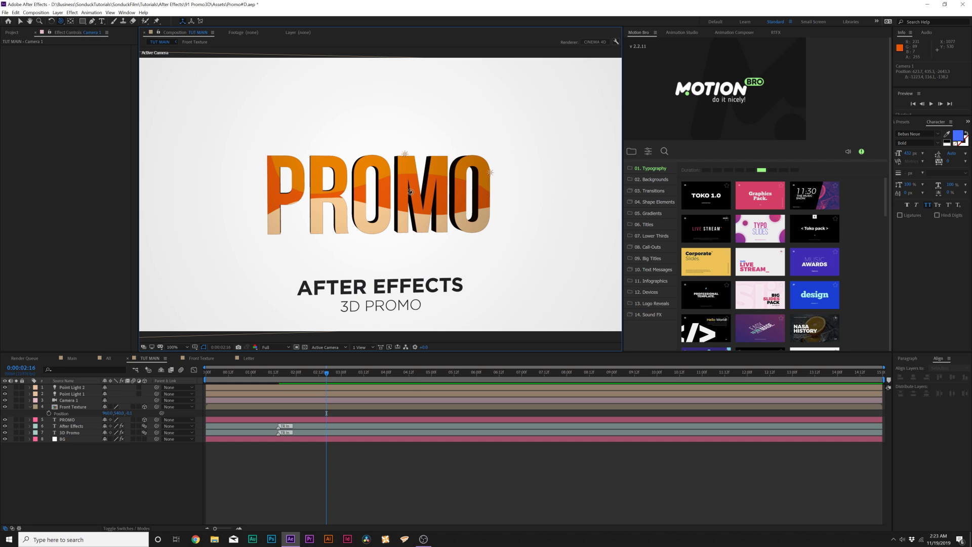
key("Home")
left_click(21, 22)
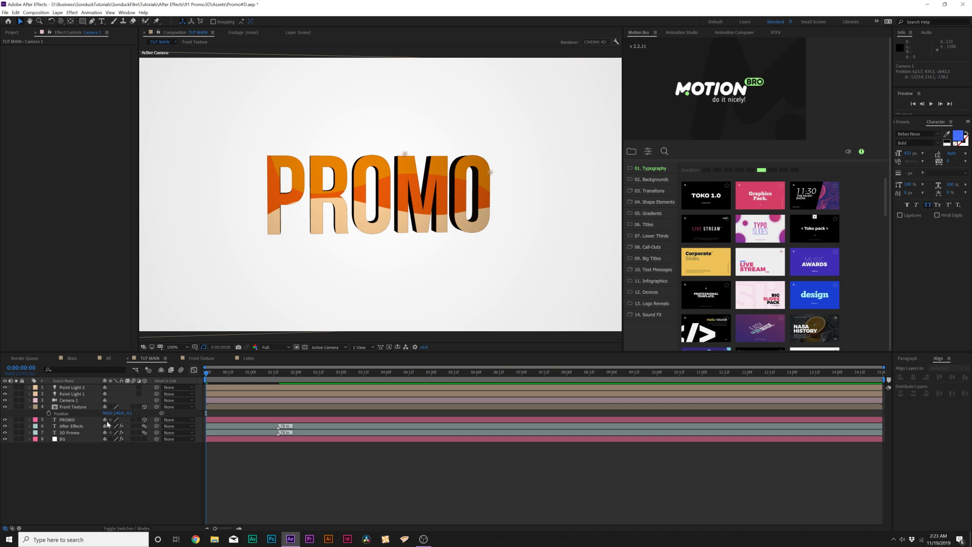
- Set starting Position and Point of Interest keyframes on Camera 1
left_click(28, 407)
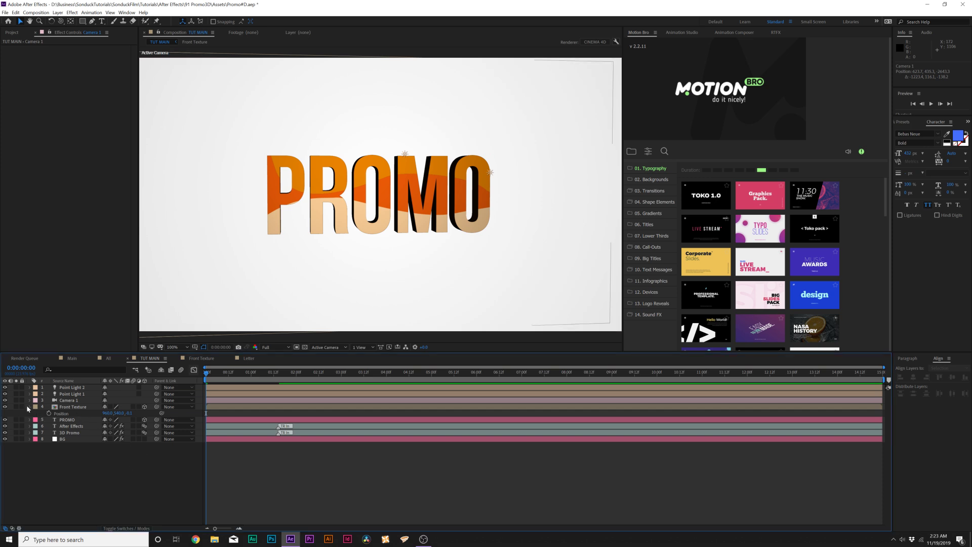
left_click(69, 401)
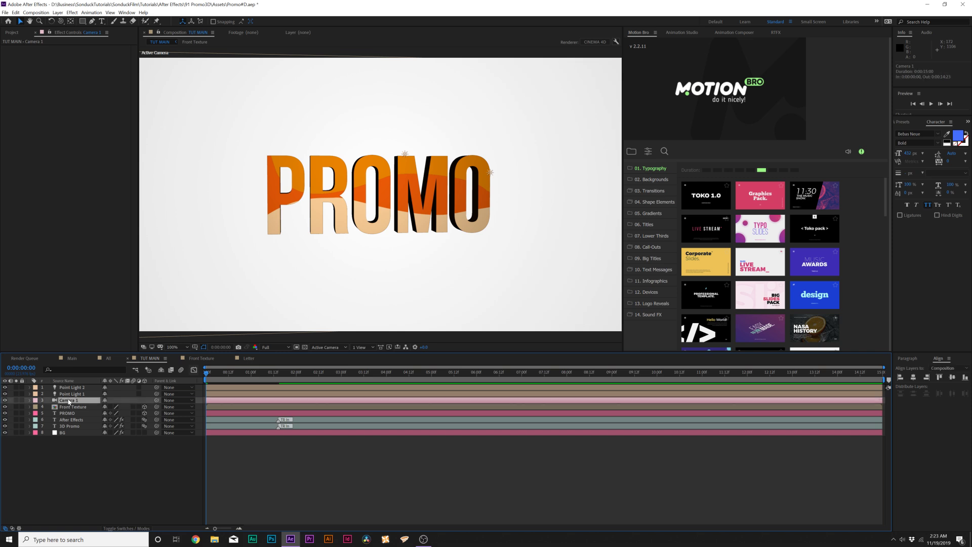
left_click(29, 401)
left_click(36, 407)
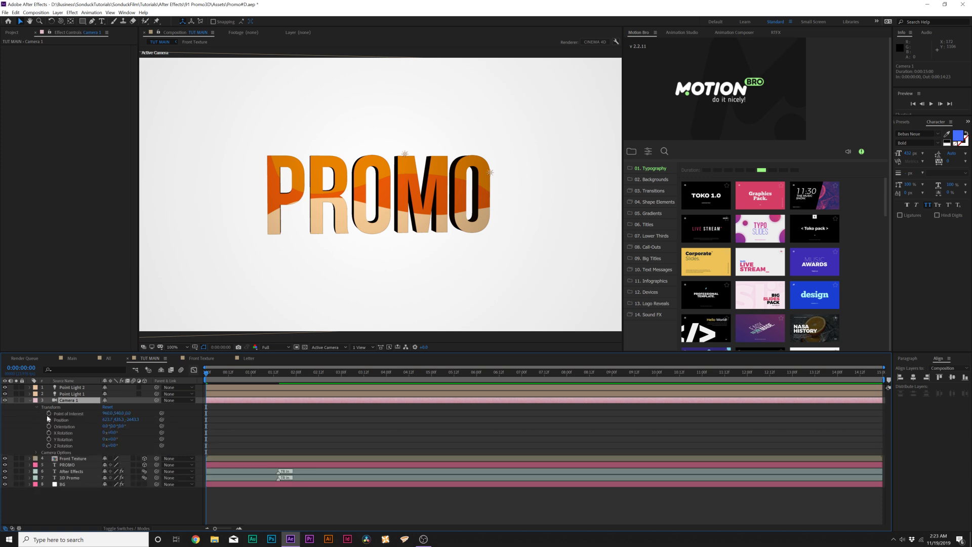
left_click(49, 420)
left_click(49, 413)
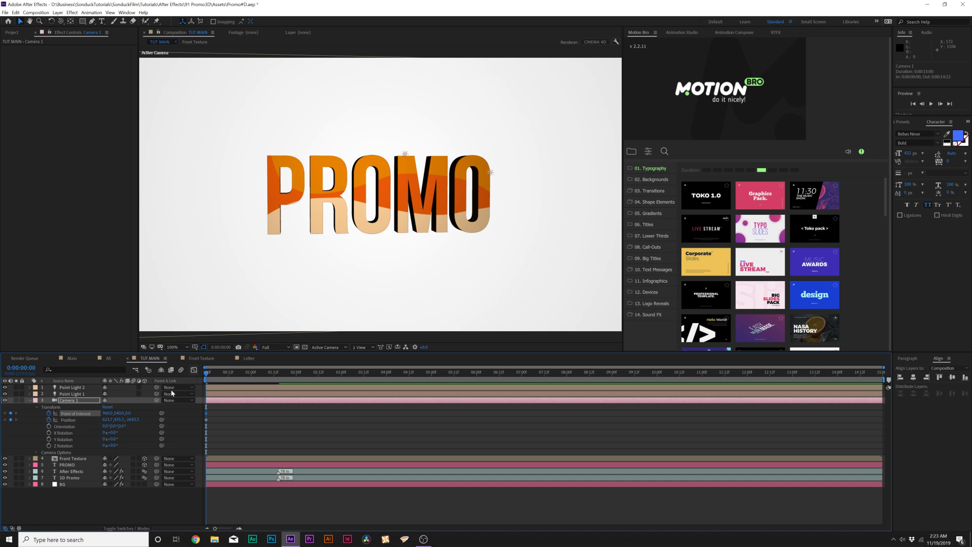
- At 6 seconds, orbit Camera 1 to a new angle and preview the camera move
left_click_drag(430, 375, 477, 384)
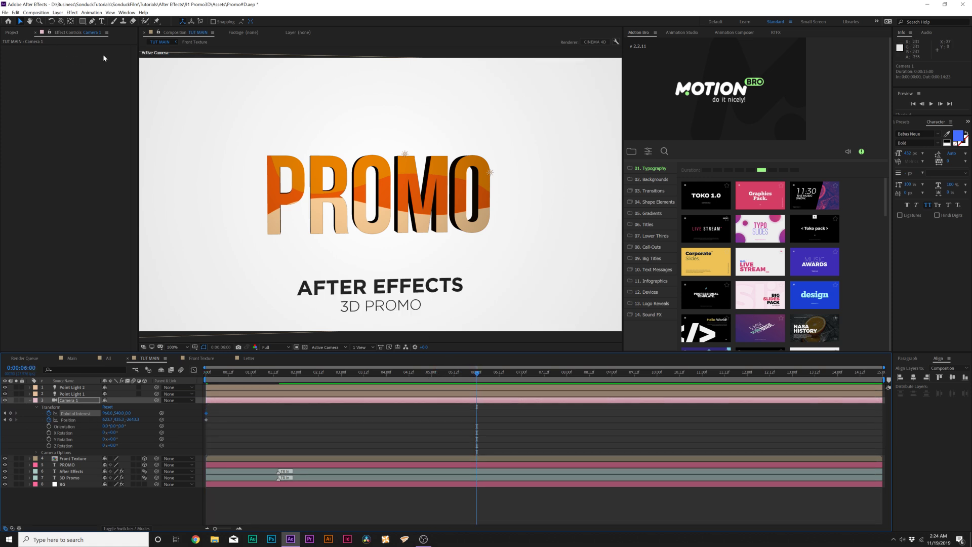
left_click_drag(60, 21, 117, 30)
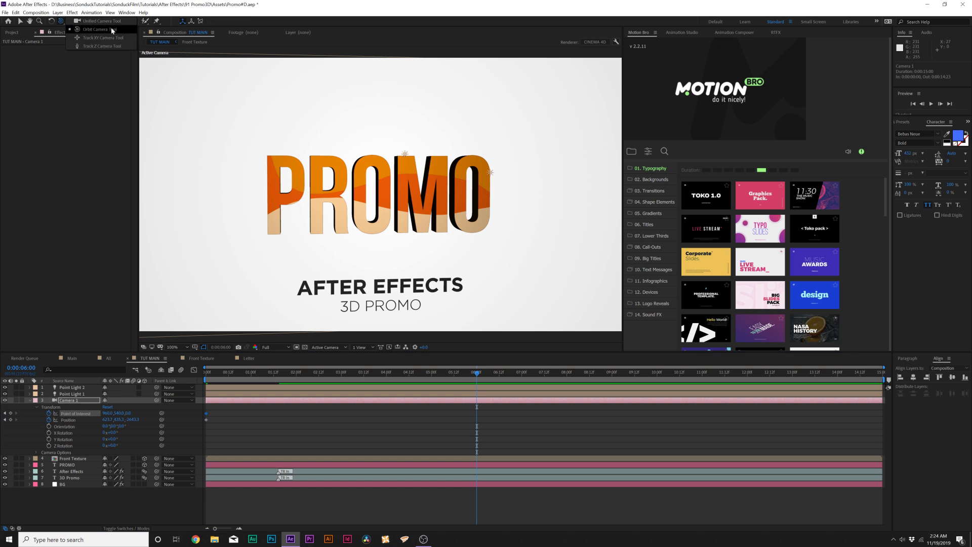
left_click(112, 30)
left_click_drag(437, 197, 406, 192)
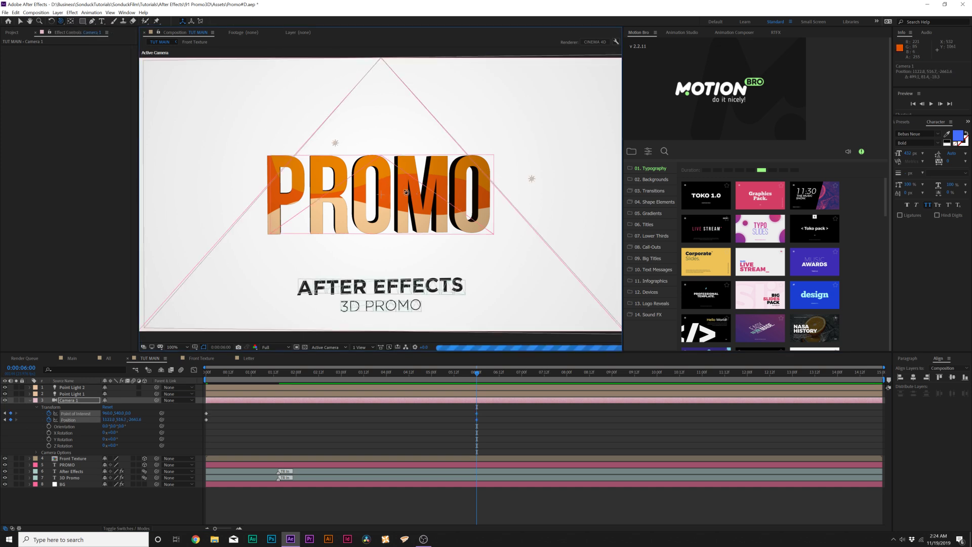
left_click(209, 378)
left_click_drag(209, 379, 293, 393)
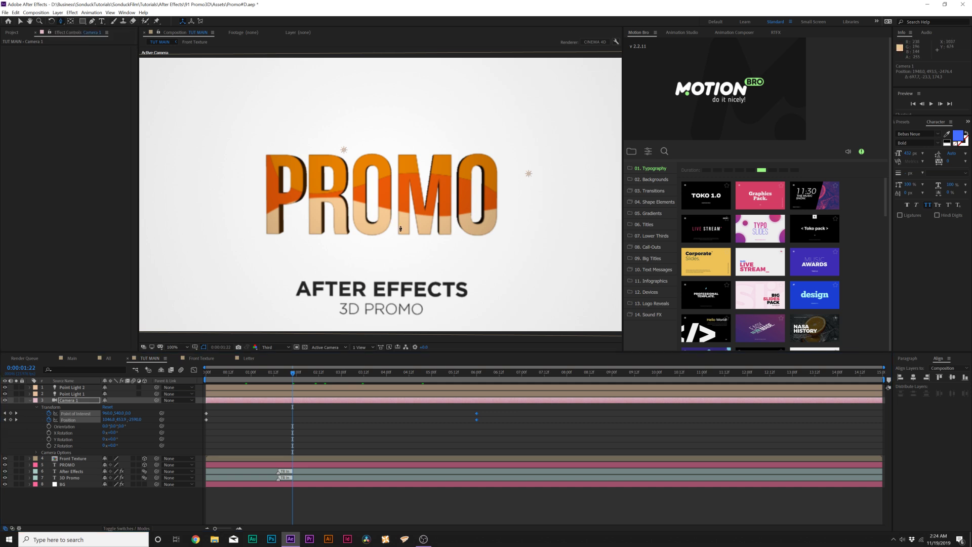
left_click(63, 24)
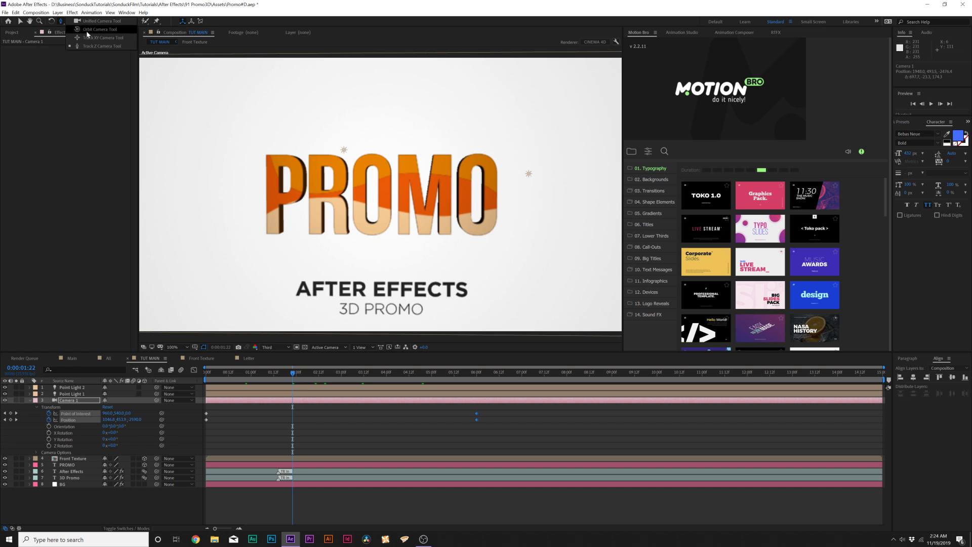
left_click(90, 29)
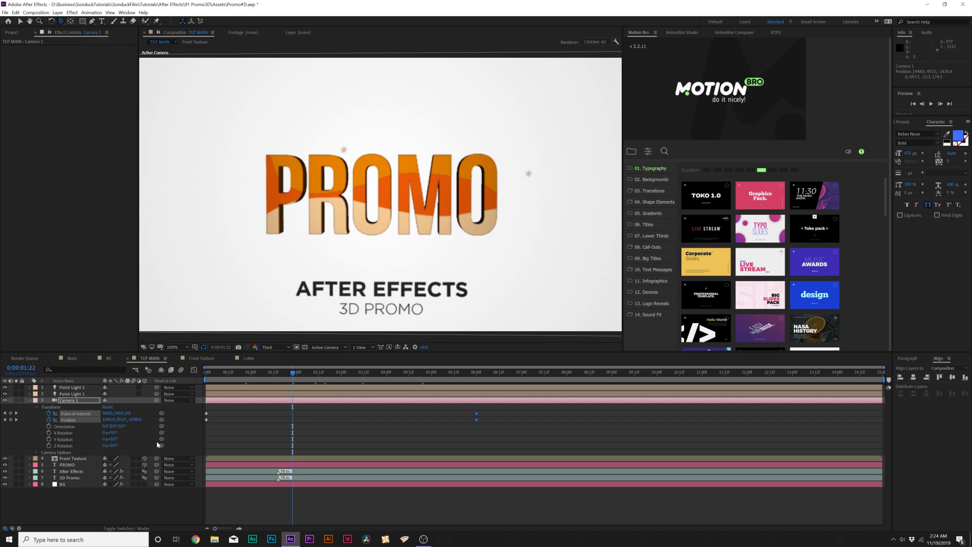
- Add a Position animator to the PROMO text and enable per-character 3D
left_click(29, 400)
left_click(71, 414)
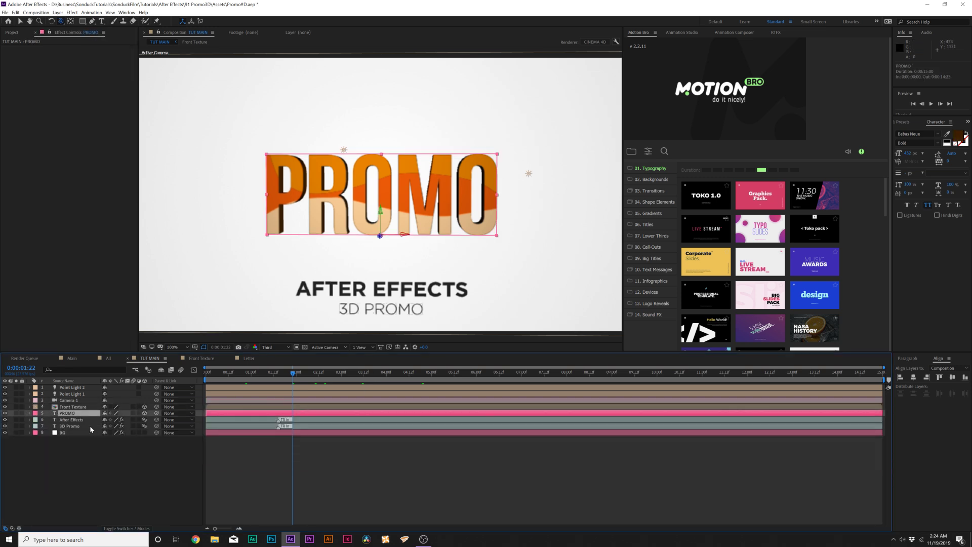
left_click(29, 413)
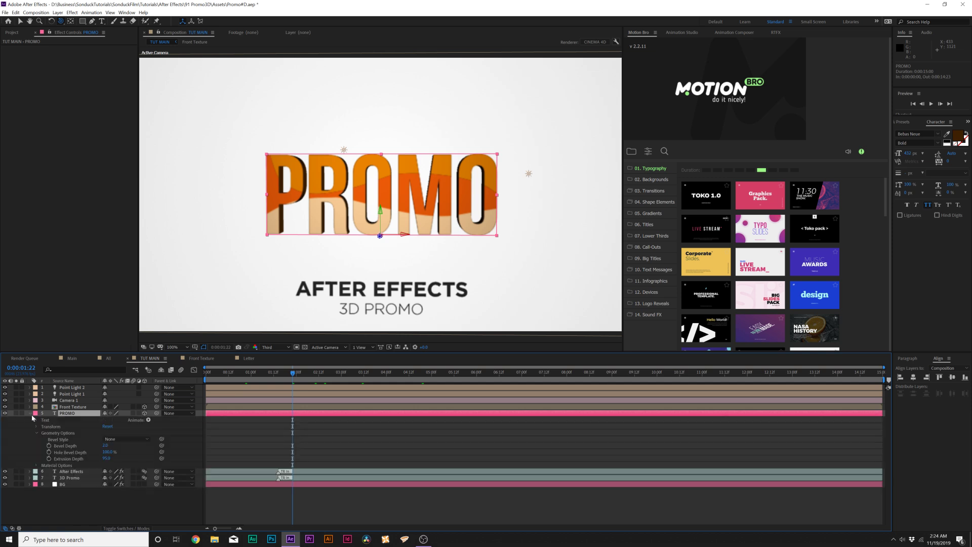
left_click(148, 420)
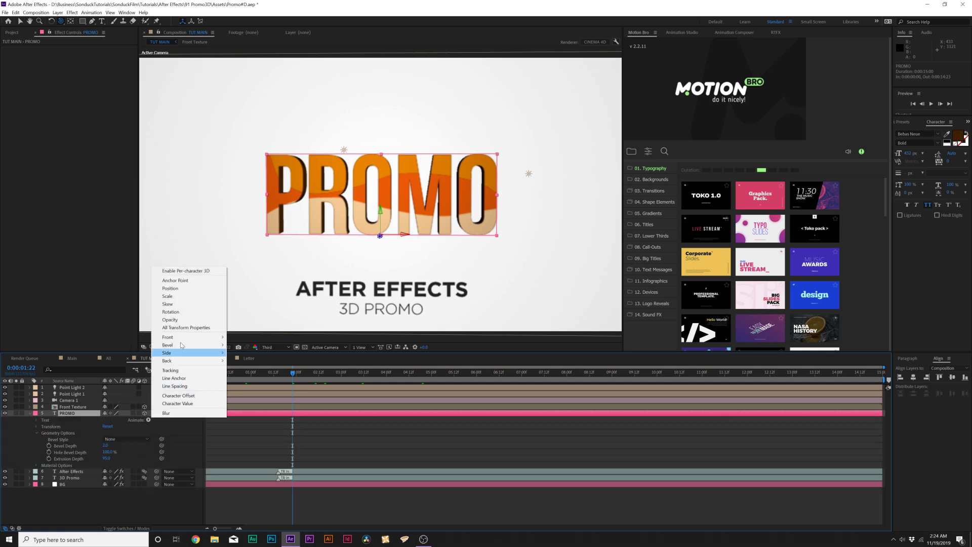
left_click(176, 292)
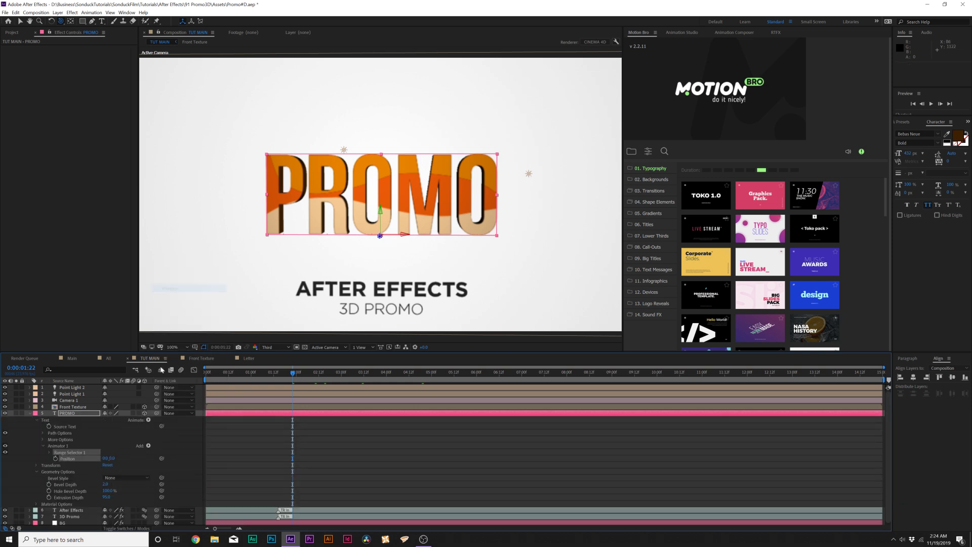
left_click(148, 420)
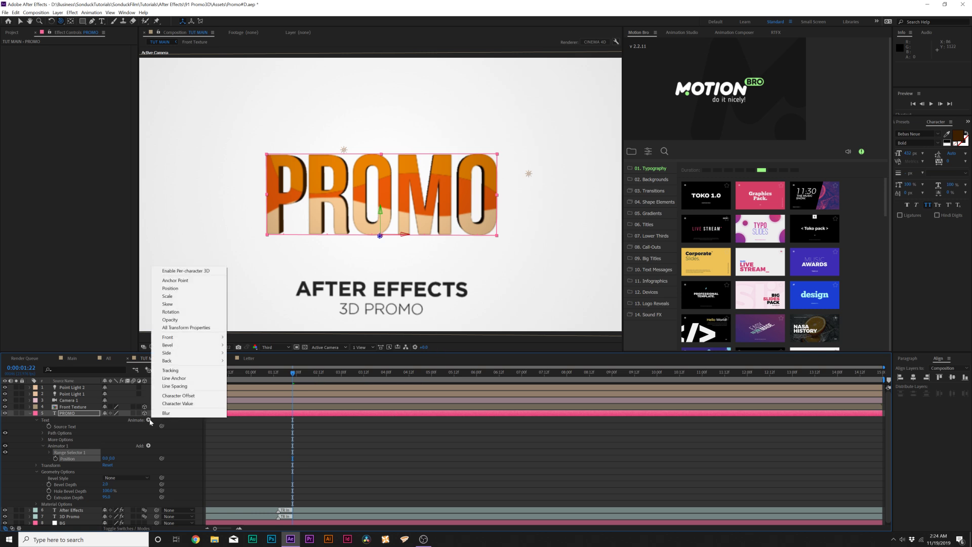
left_click(180, 272)
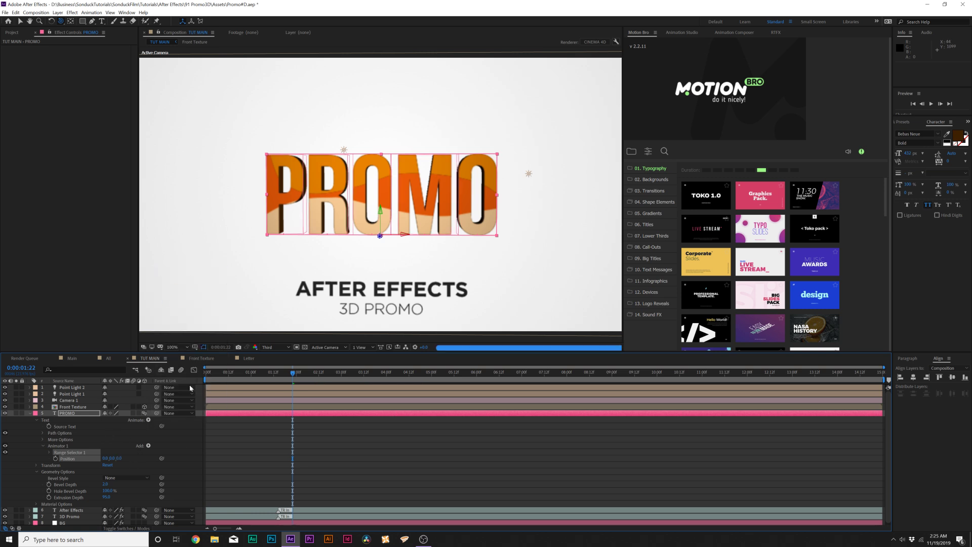
- At the start, scrub the animator's Position Z to -3038, pushing the letters far back
left_click(206, 373)
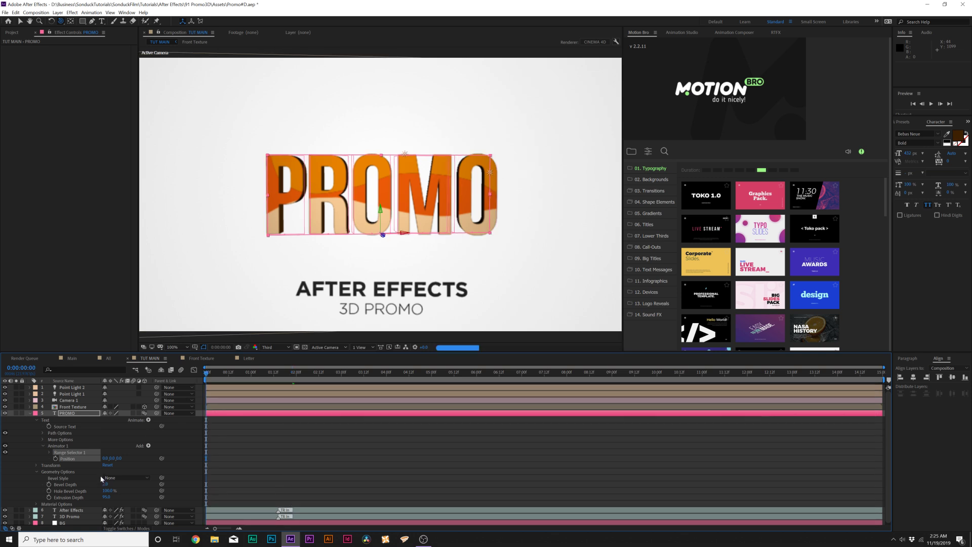
left_click_drag(119, 459, 61, 462)
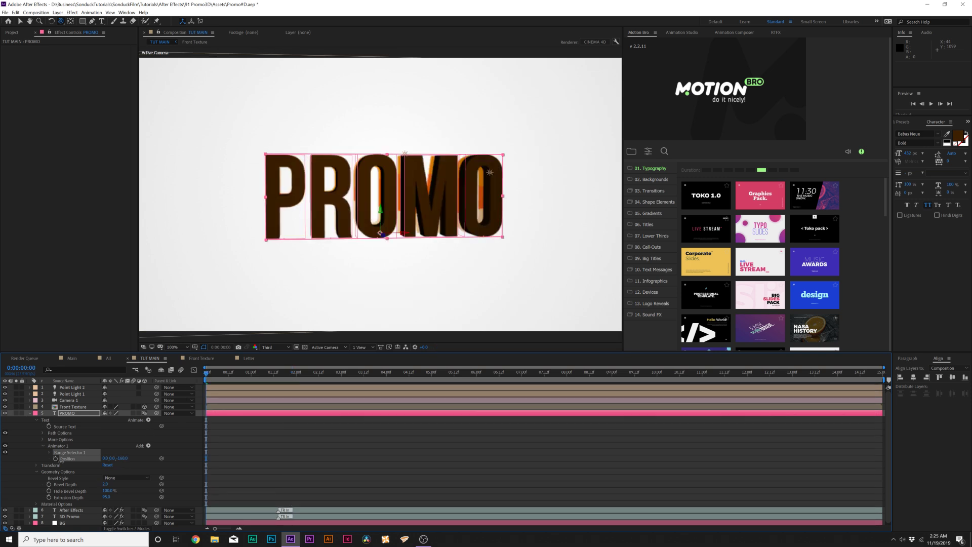
left_click_drag(122, 458, 52, 458)
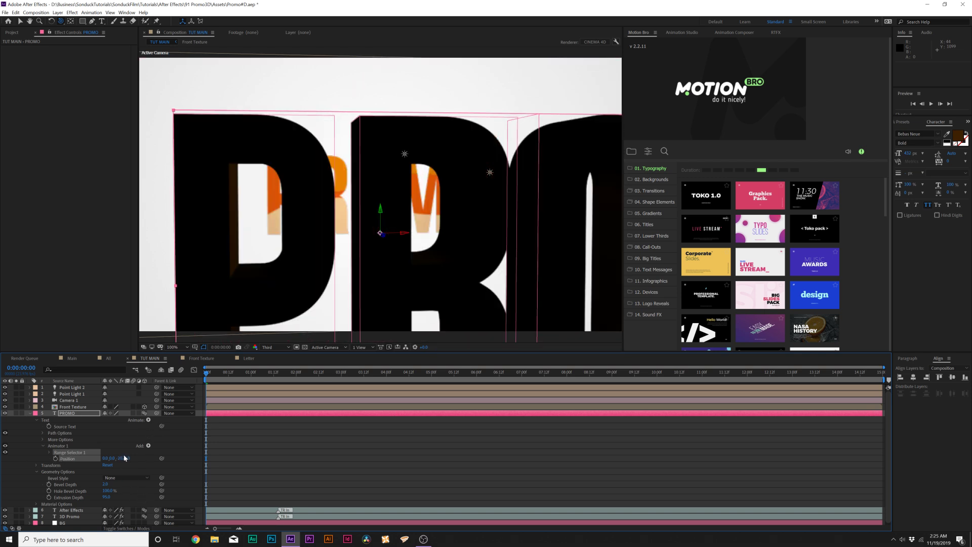
left_click_drag(106, 458, 58, 457)
left_click(147, 449)
left_click(148, 446)
- Add Rotation to the animator and set the X, Y and Z rotation values
mouse_move(163, 448)
left_click(209, 347)
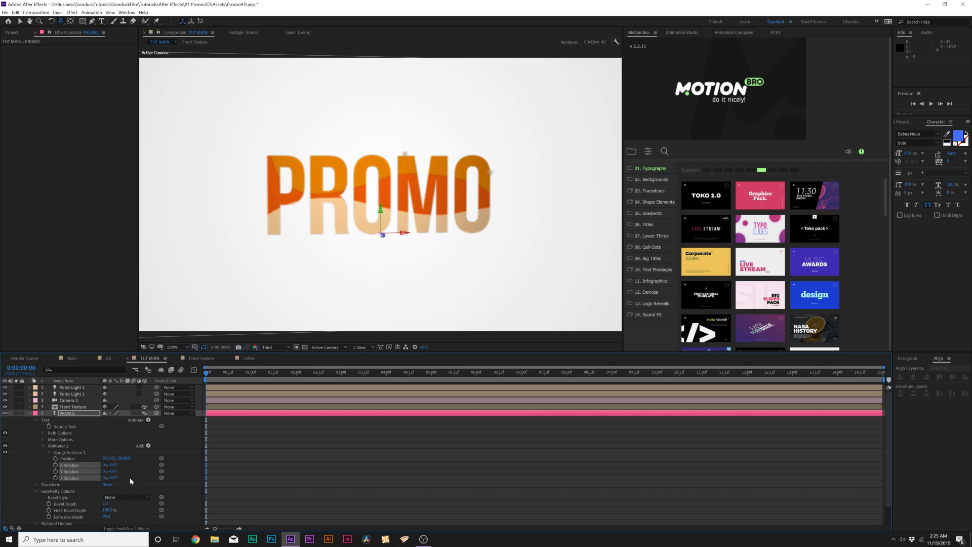
left_click_drag(133, 471, 203, 479)
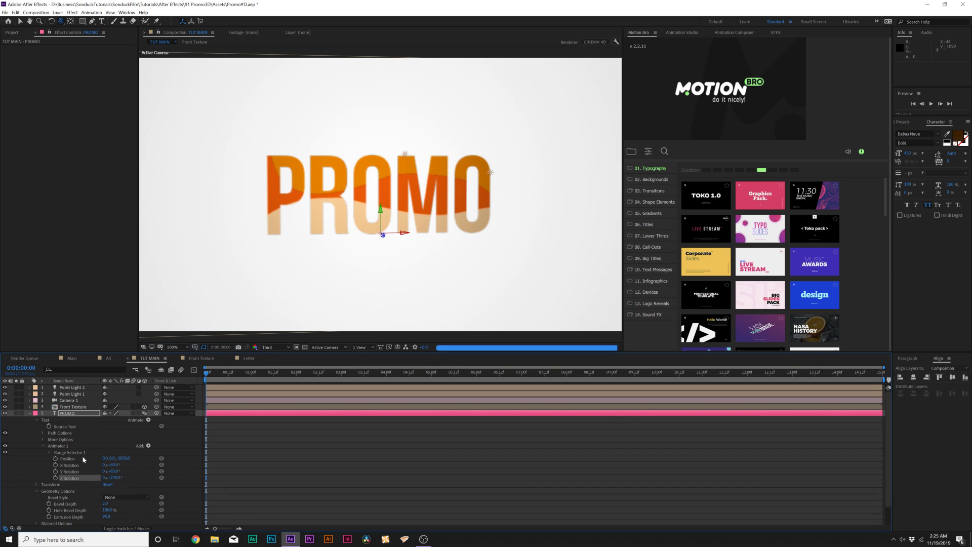
- Keyframe Range Selector Start to 100% at about 1:01 and check the fly-in at 12 frames
left_click(50, 453)
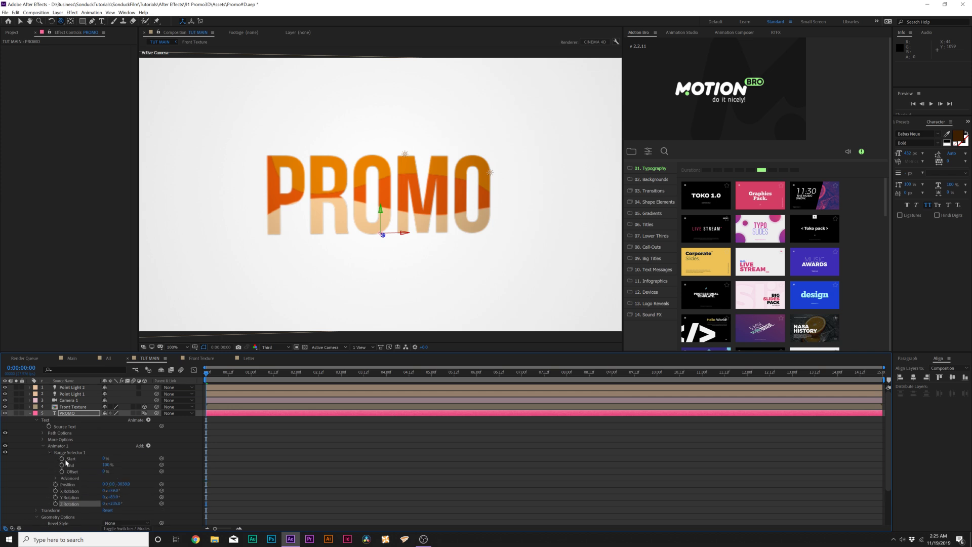
mouse_move(238, 377)
left_mouse_down()
mouse_move(269, 377)
mouse_move(254, 379)
left_mouse_up()
left_click_drag(105, 459, 264, 459)
left_click_drag(257, 450, 248, 472)
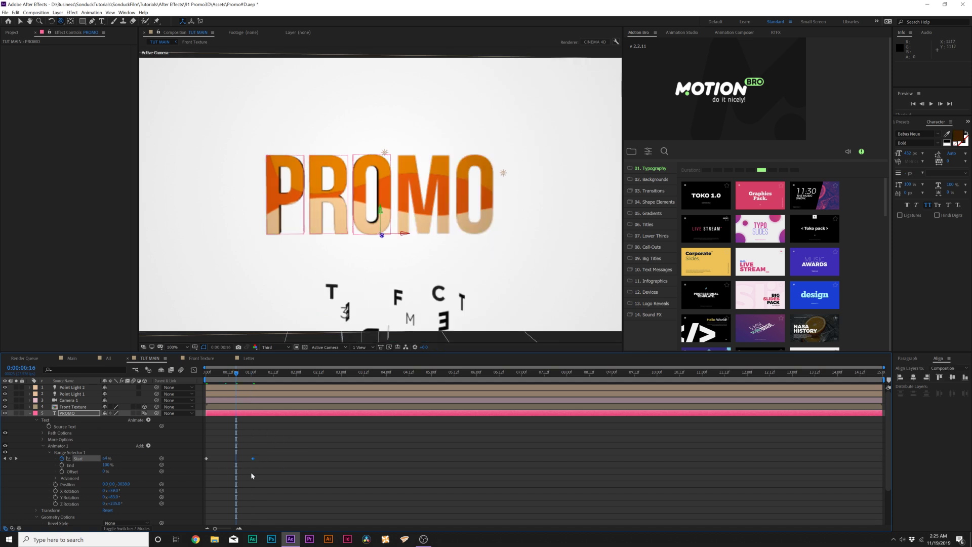
left_click(229, 374)
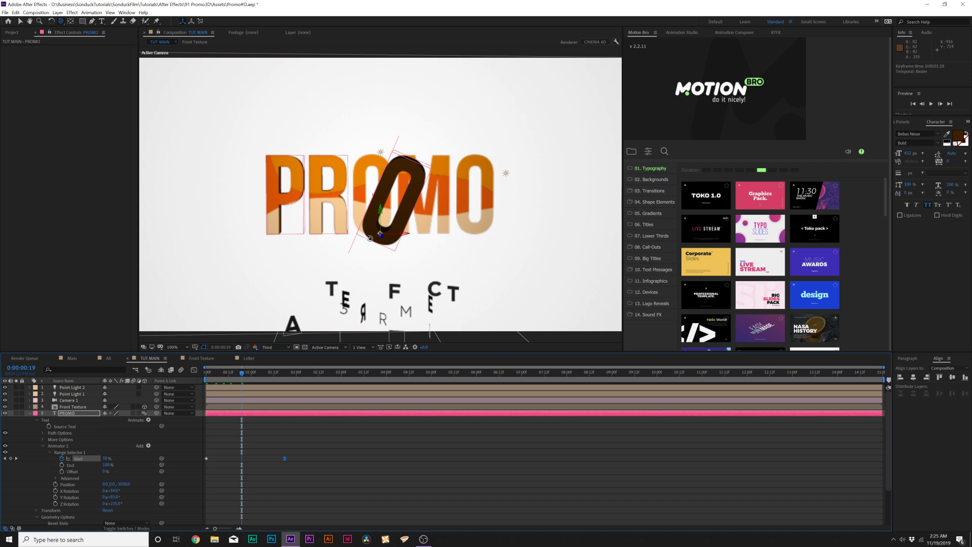
scroll(377, 176, "up", 1)
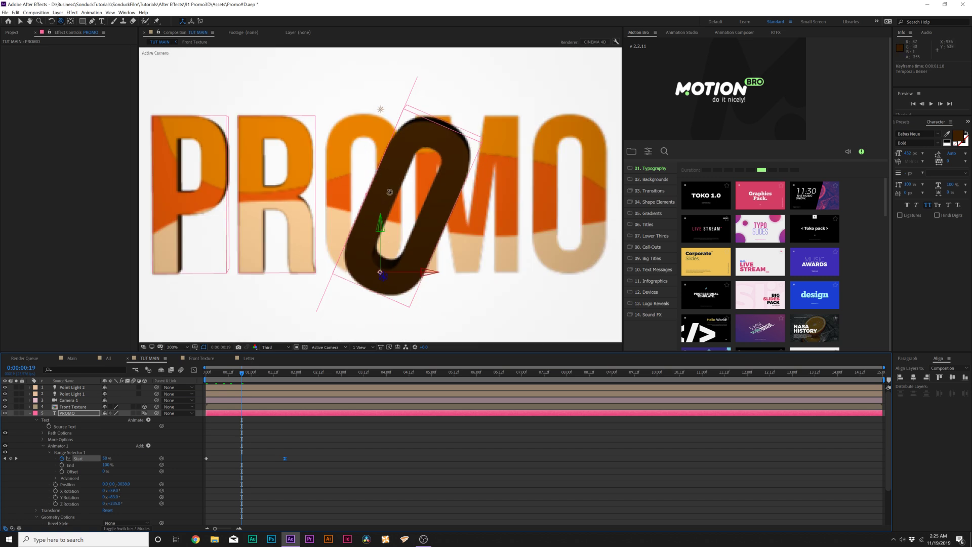
scroll(389, 192, "down", 2)
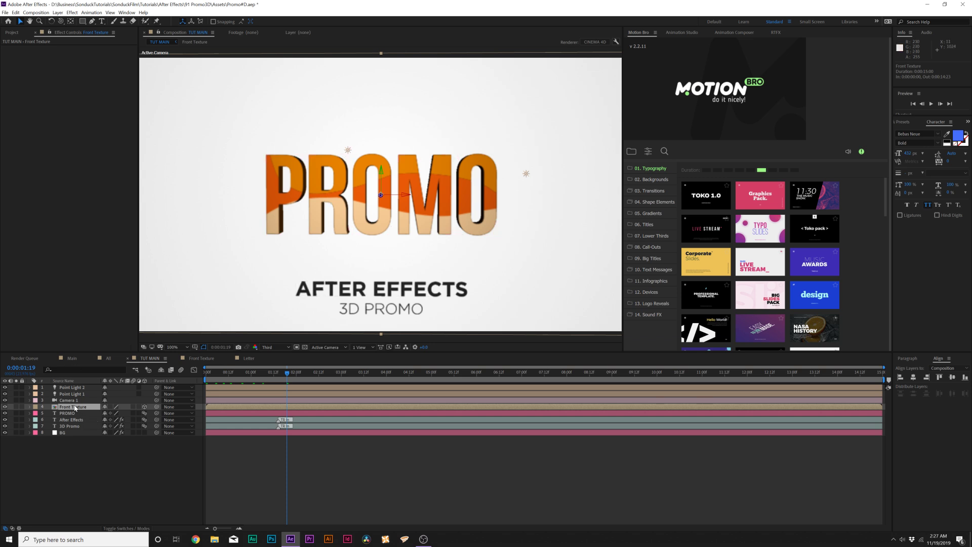
- Keyframe Front Texture's Opacity from 0% at 1:19 to 100% near 2:09, easy-eased, and preview
key("t")
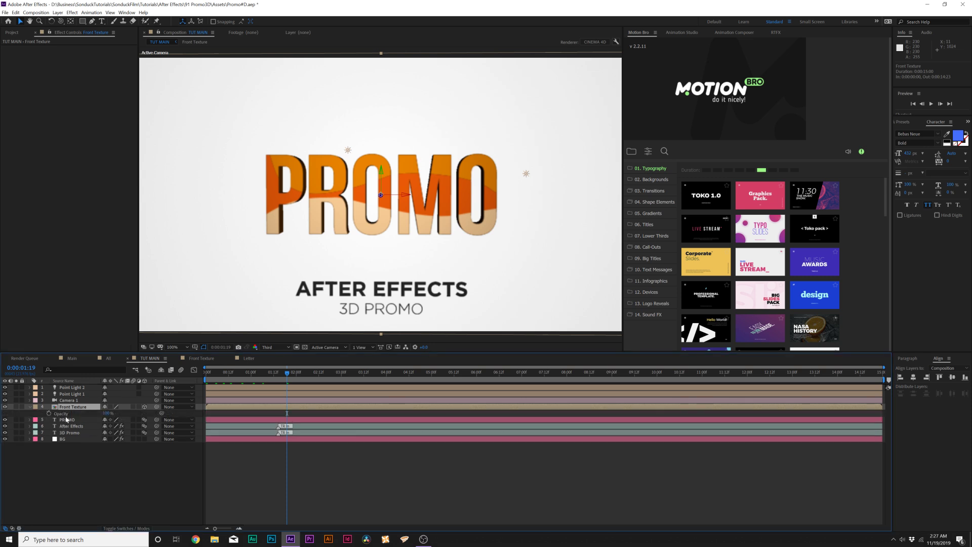
left_click(49, 413)
left_click_drag(287, 413, 317, 414)
left_click(107, 413)
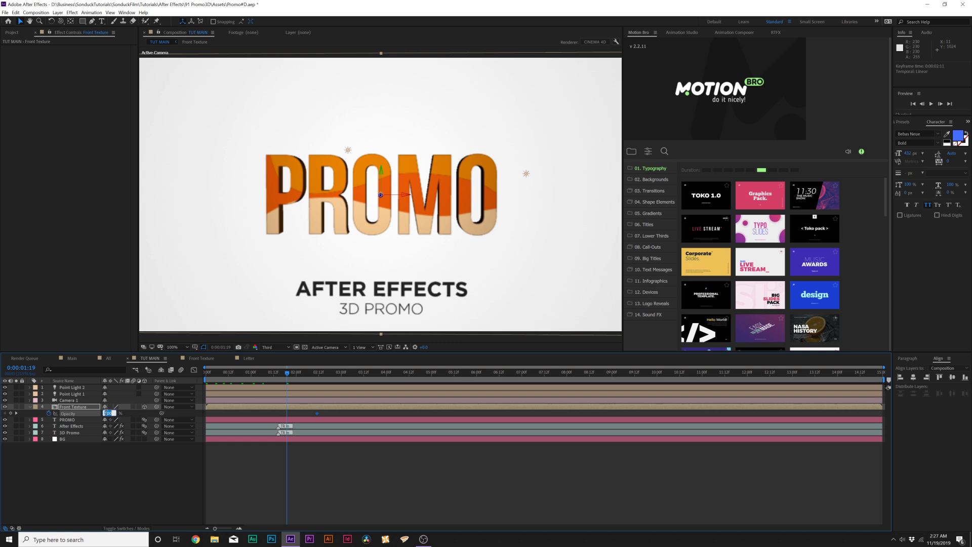
type("0")
key("Return")
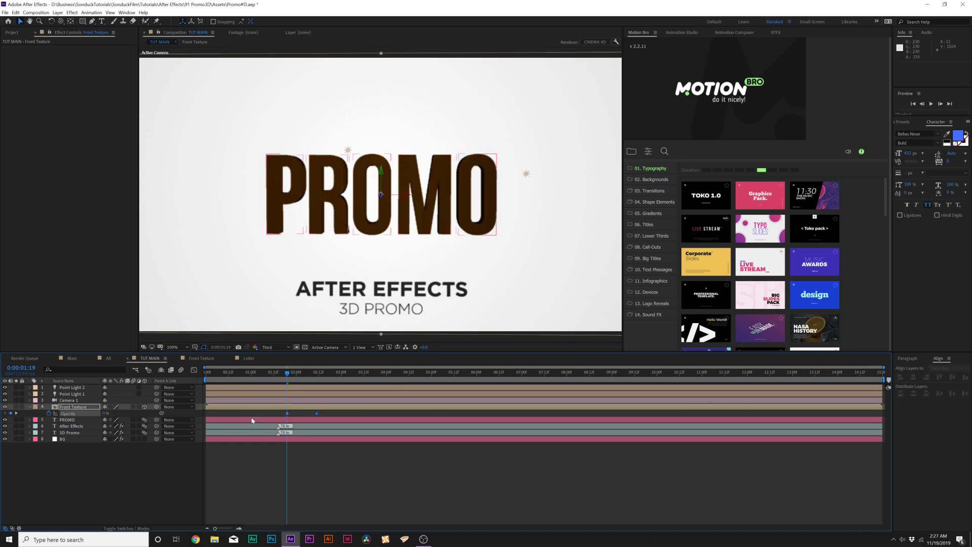
key("F9")
left_click_drag(317, 413, 303, 415)
left_click(274, 375)
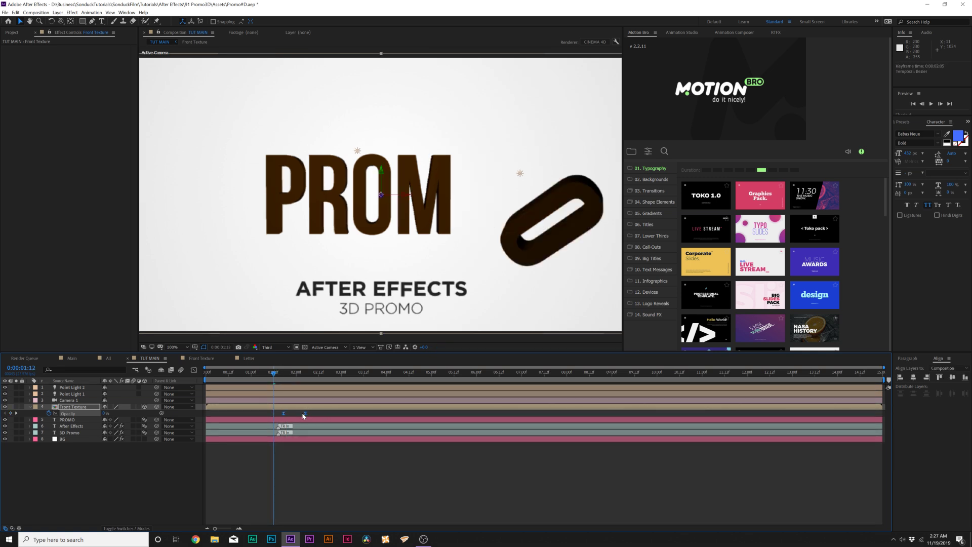
key("space")
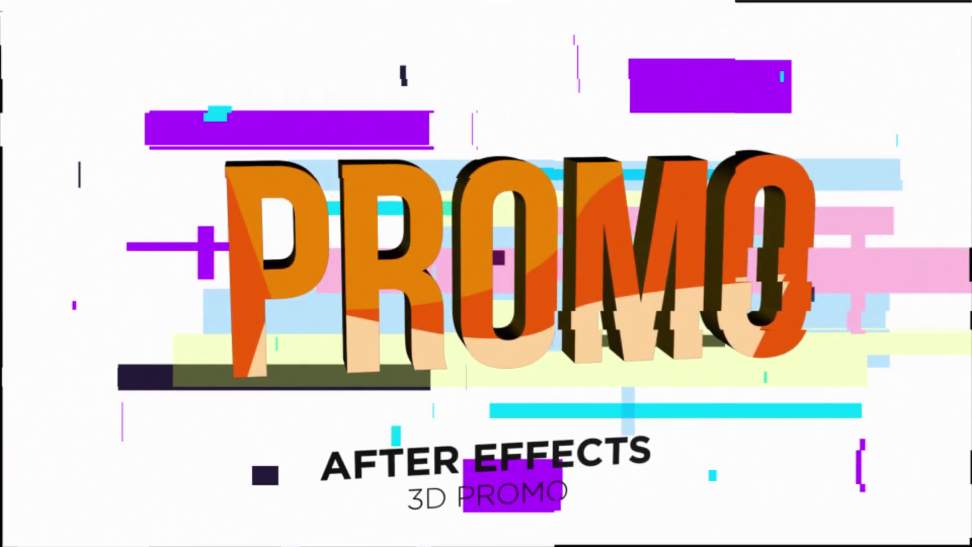
- Set Full preview resolution, review glitches in the All comp, then hide PROMO in TUT MAIN
left_click(273, 347)
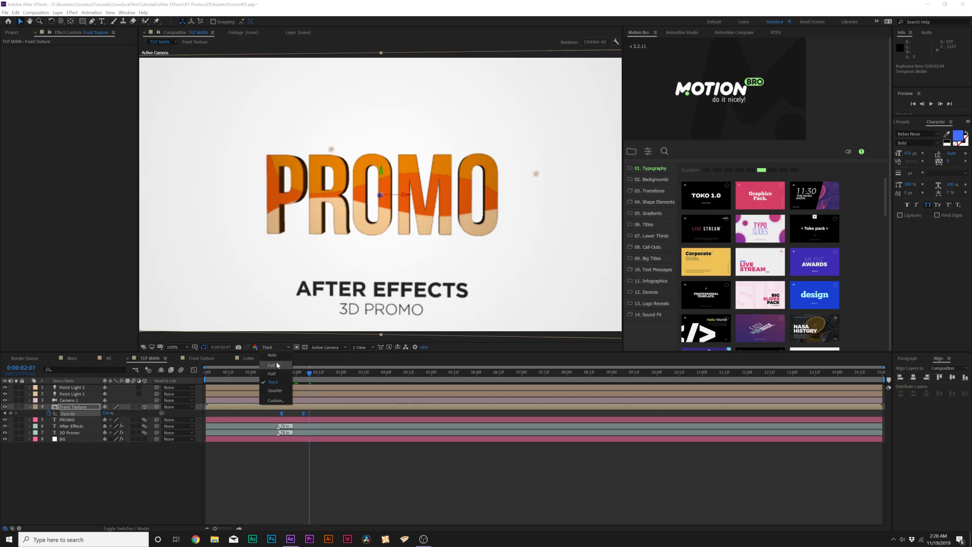
left_click(277, 366)
left_click(108, 358)
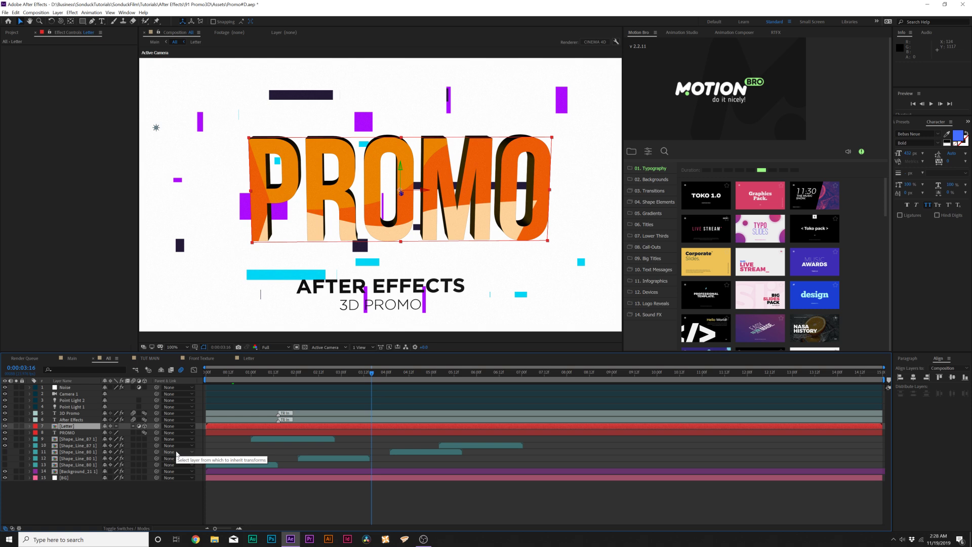
left_click(348, 379)
left_click(345, 379)
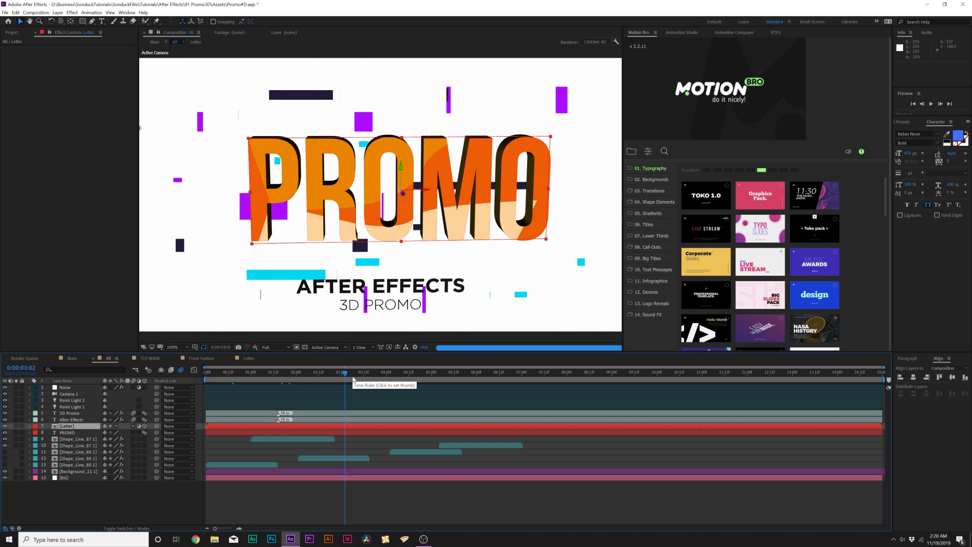
left_click(403, 378)
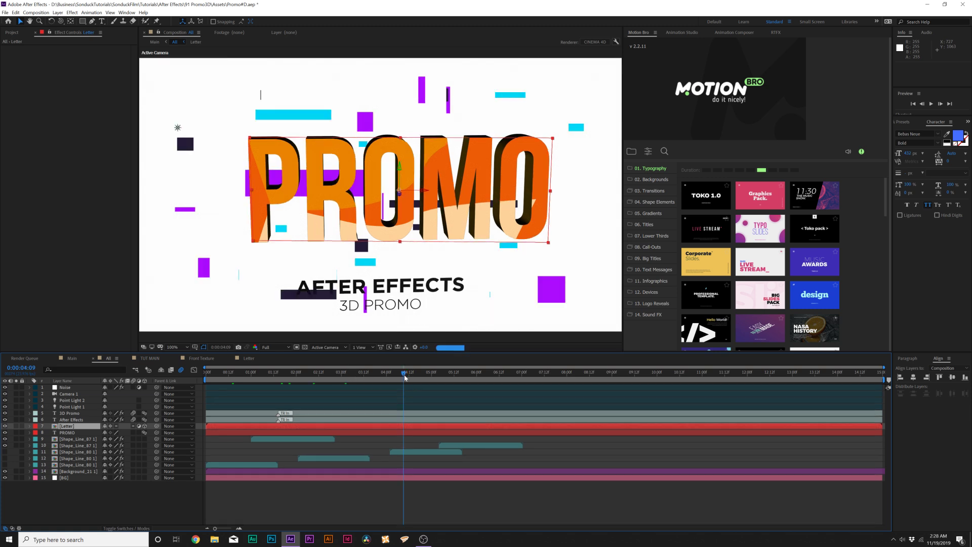
left_click(150, 358)
left_click(5, 414)
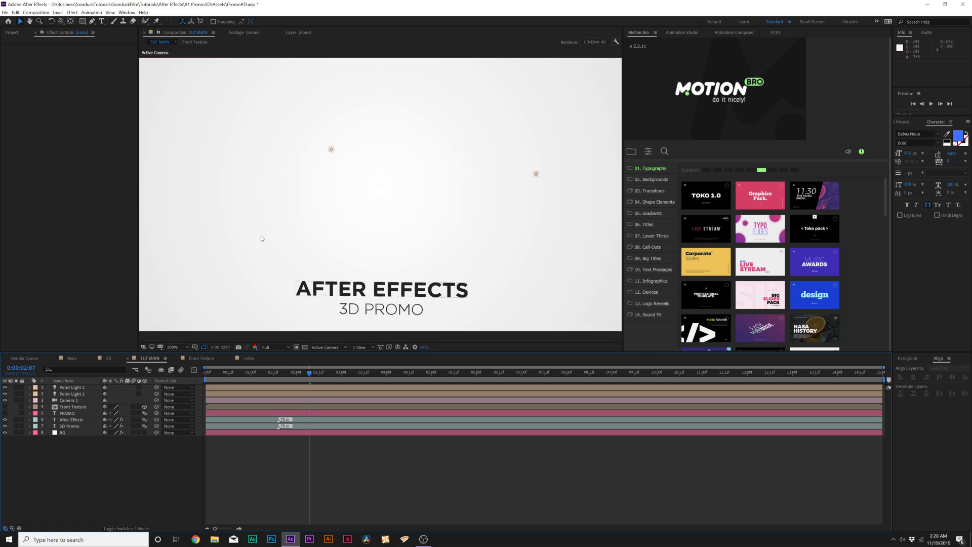
- Draw a straight horizontal line left of centre with the Pen tool
left_click(92, 22)
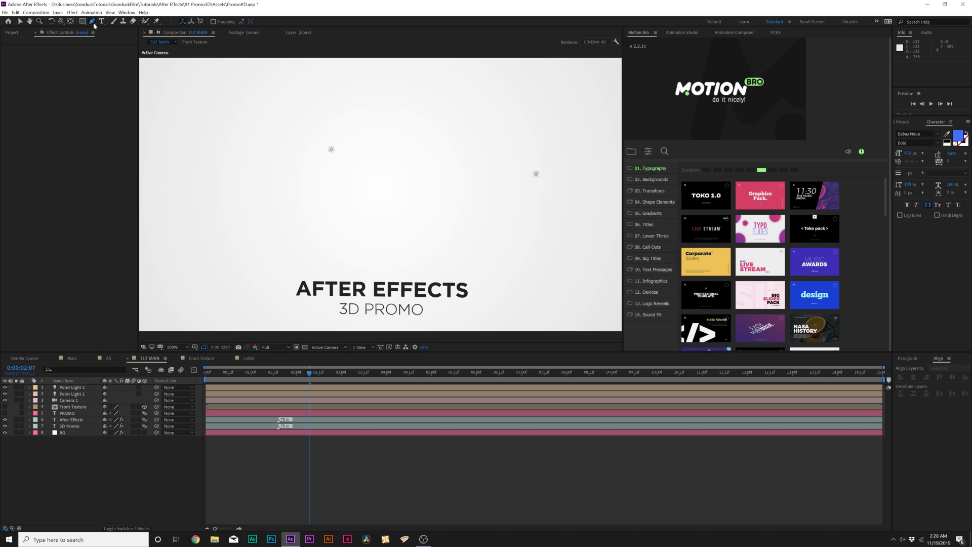
left_click(218, 194)
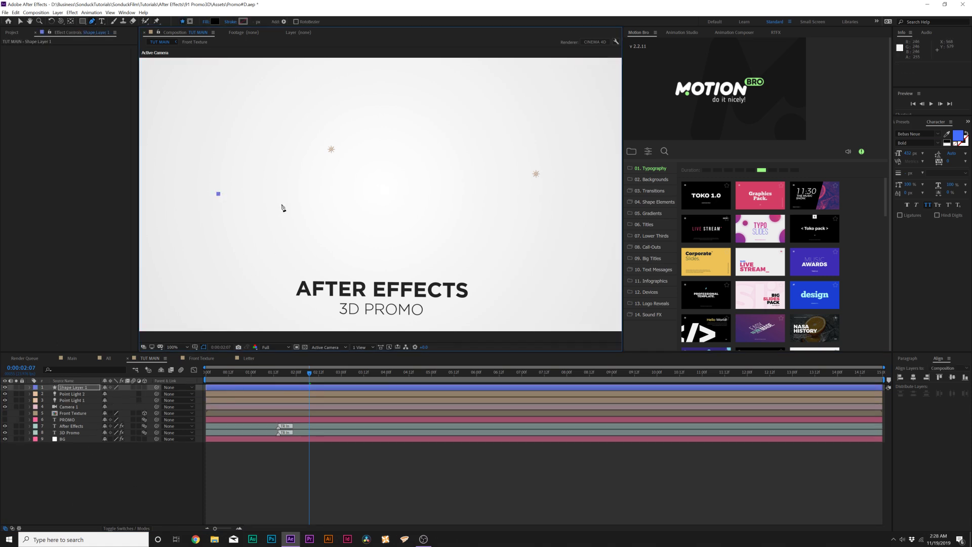
left_click(327, 194)
- Give the line no fill and a solid saturated purple stroke
left_click(204, 23)
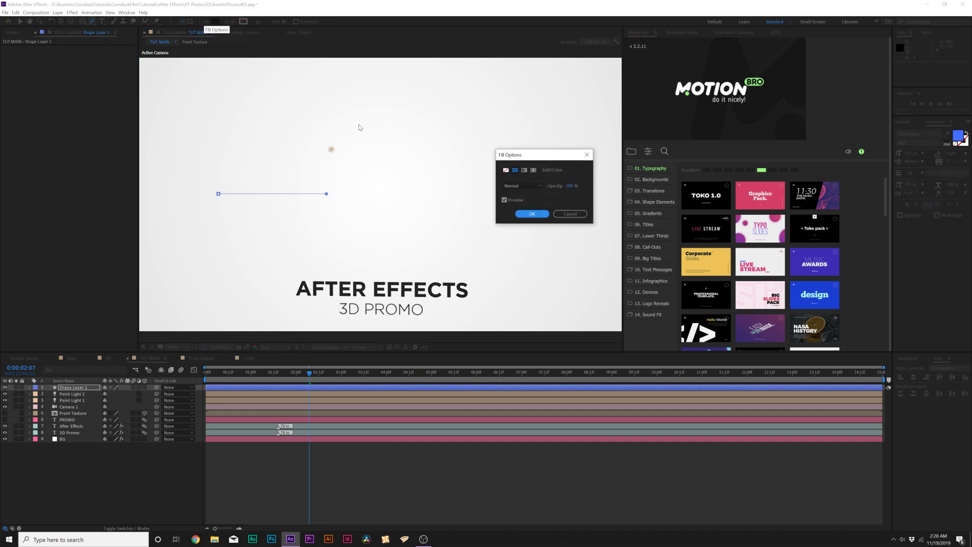
left_click(505, 171)
left_click(531, 213)
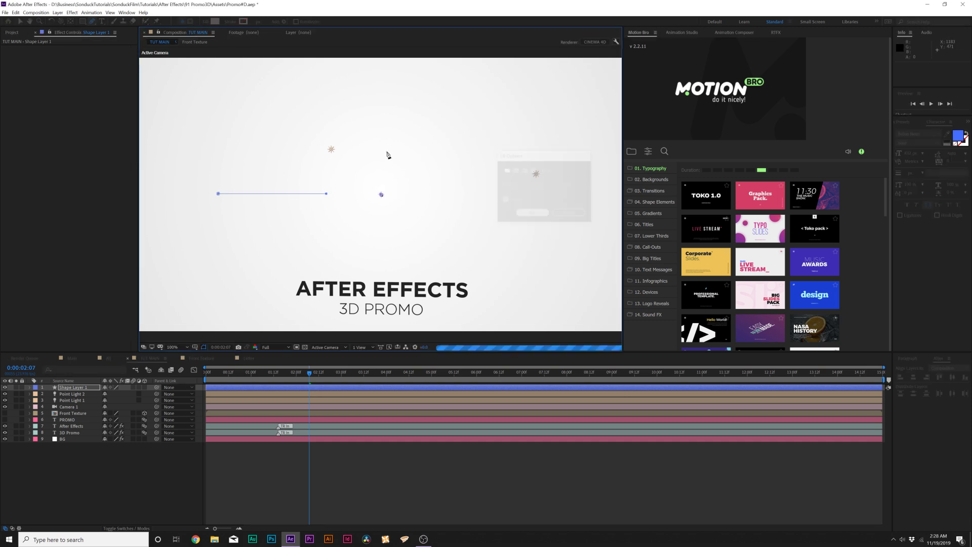
left_click(228, 23)
left_click(515, 172)
left_click(529, 214)
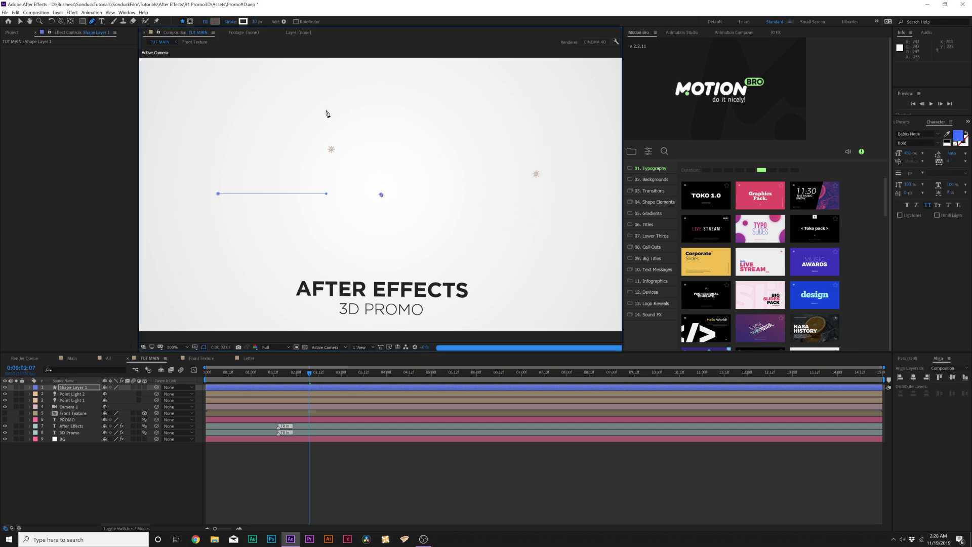
left_click(243, 22)
left_click_drag(593, 262, 594, 238)
left_click_drag(546, 212, 580, 211)
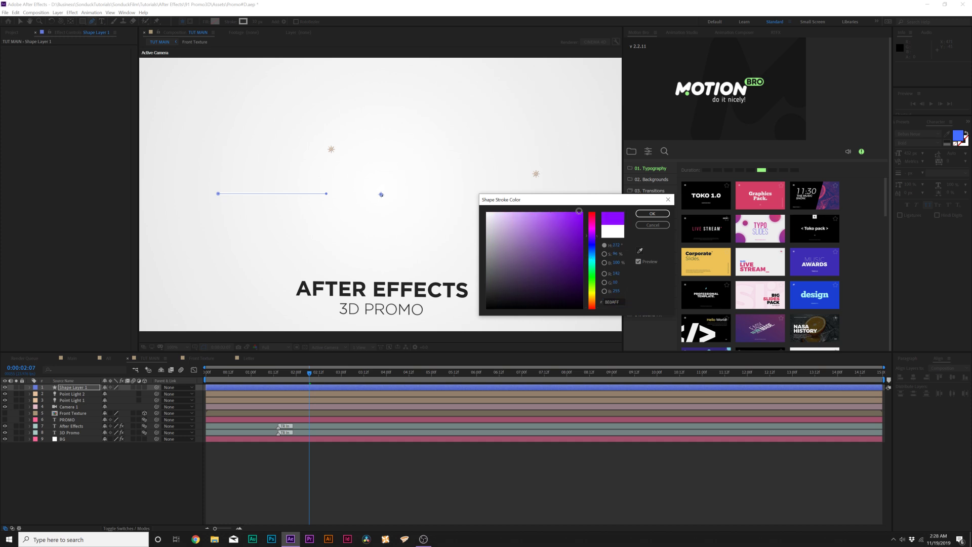
left_click(653, 213)
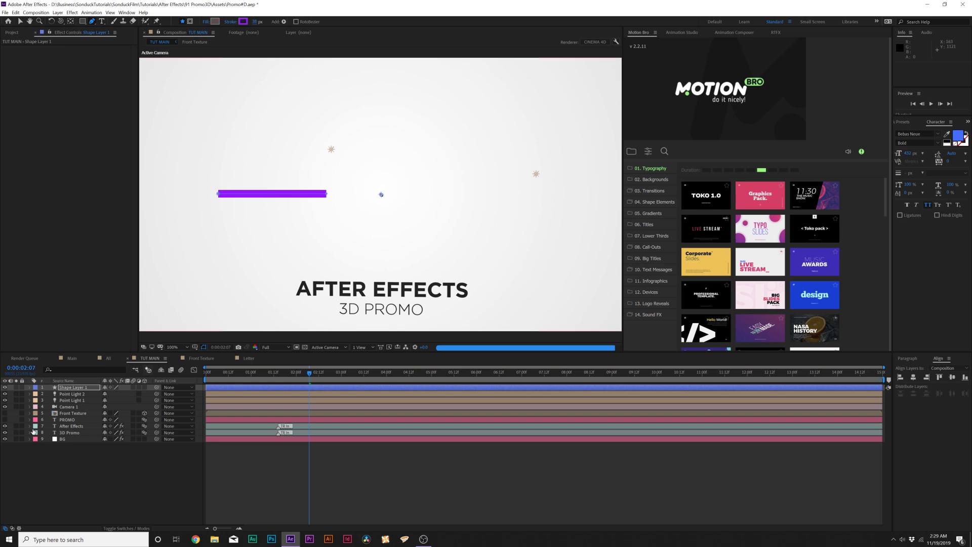
left_click(29, 387)
- Add Trim Paths to the line and keyframe Start at 100% at frame 0
left_click(149, 394)
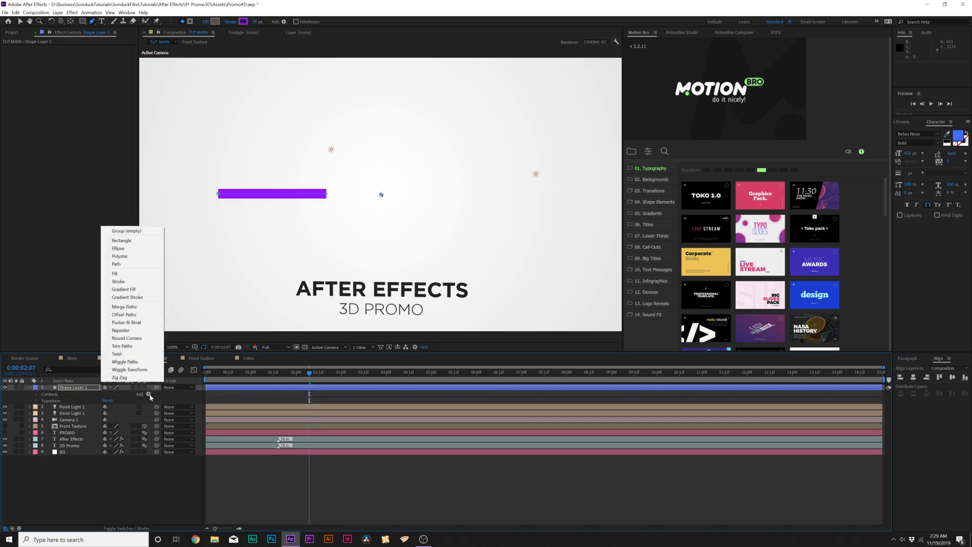
left_click(112, 346)
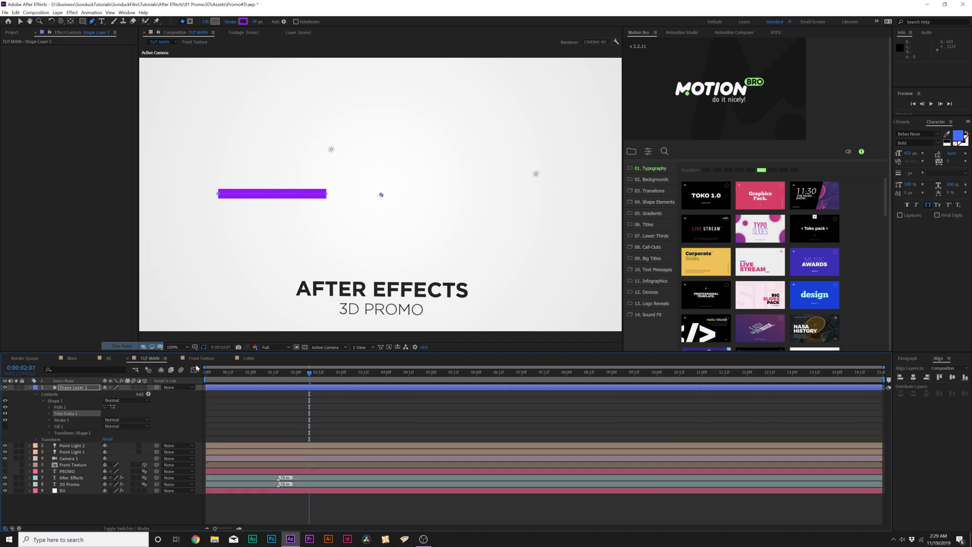
left_click(205, 374)
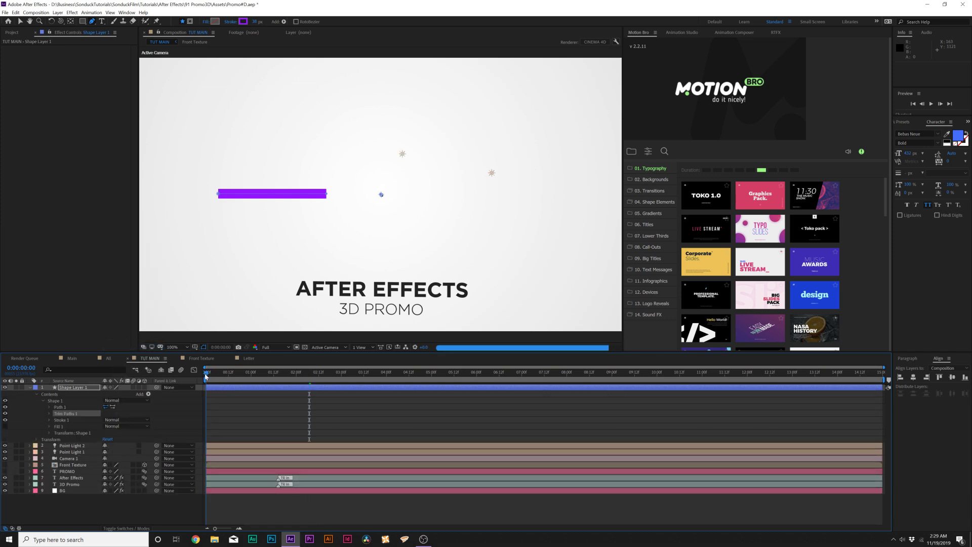
left_click(49, 413)
left_click(62, 420)
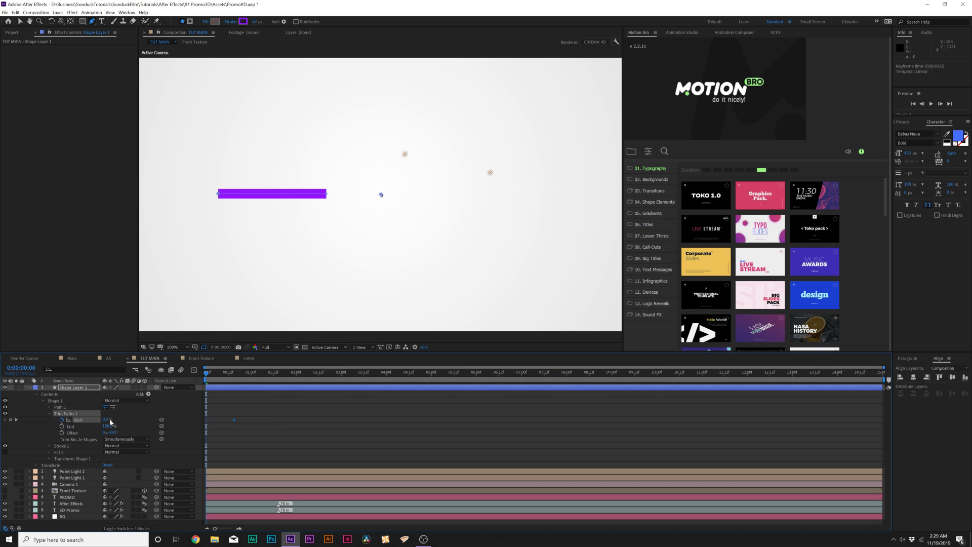
left_click_drag(128, 421, 177, 422)
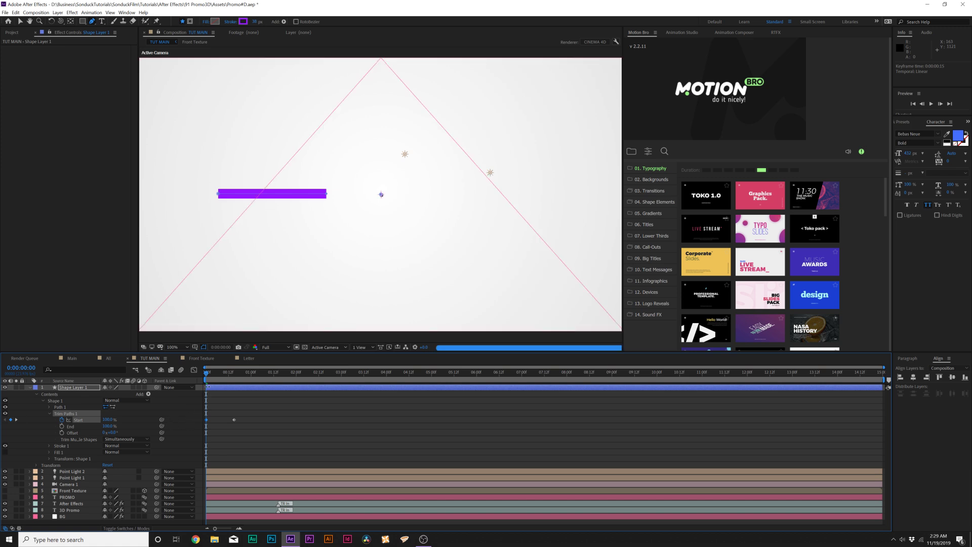
- Keyframe Trim Paths End from 100% at 12f to 0% at 1:03, then preview
left_click(228, 372)
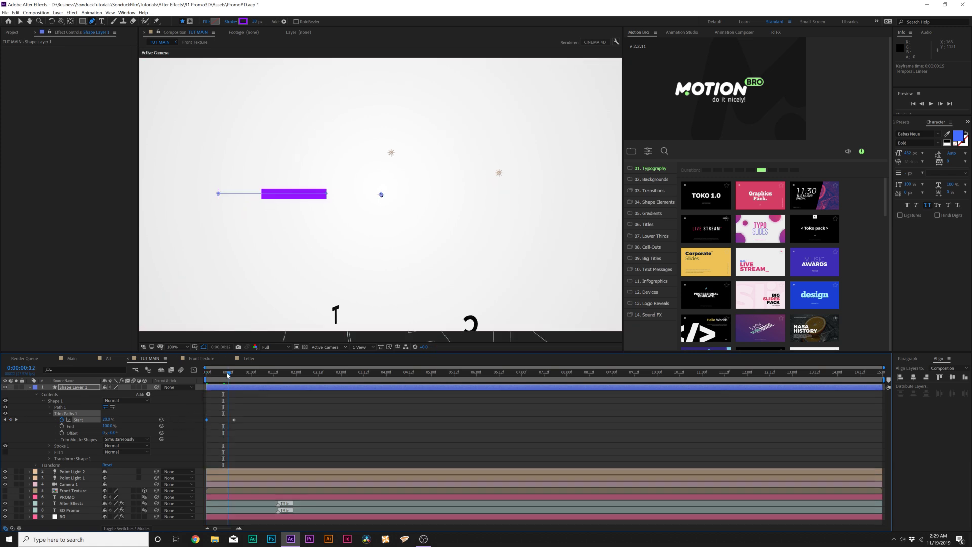
left_click(61, 426)
left_click_drag(247, 374, 257, 374)
left_click_drag(108, 426, 56, 427)
left_click(295, 412)
key("space")
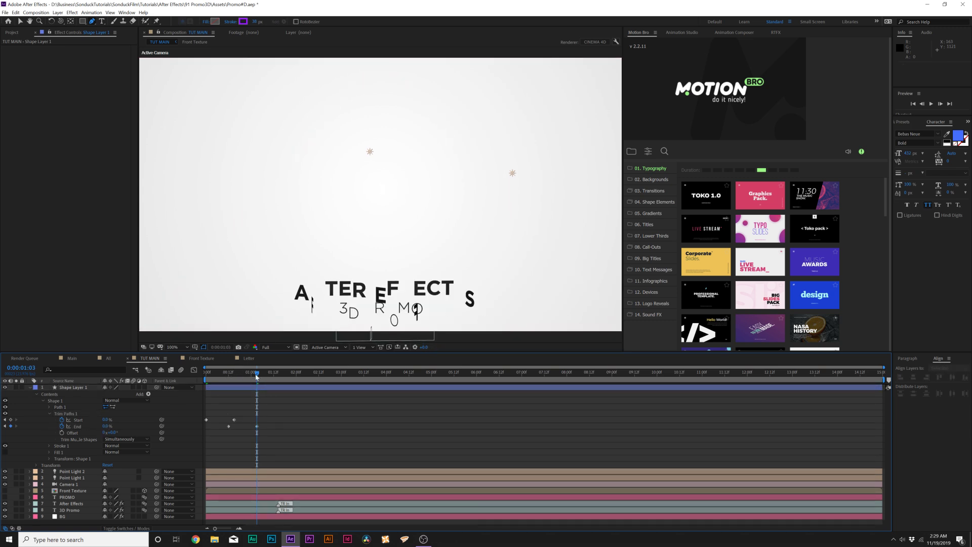
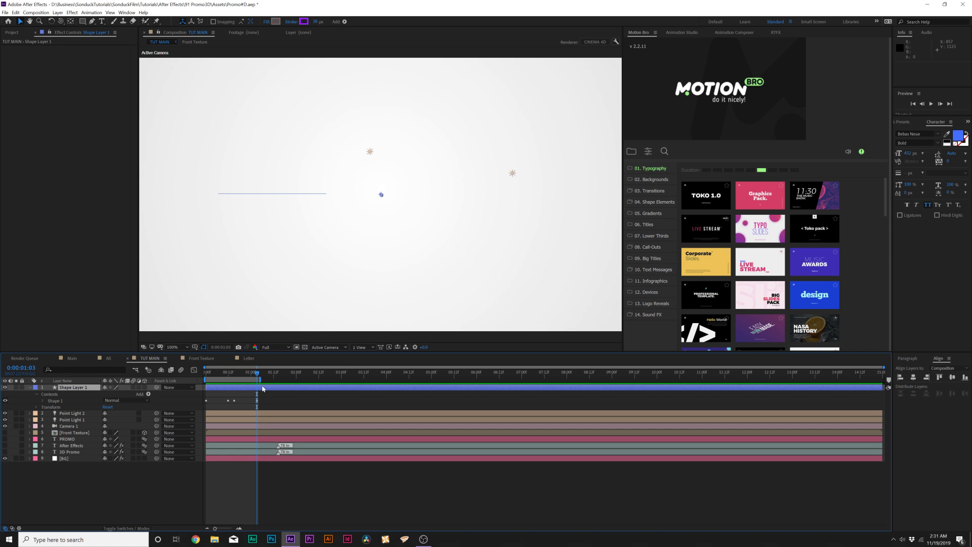
- Trim Shape Layer 1 to end at about 1:03, then go to frame 0:00:00:12
left_click_drag(887, 387, 258, 404)
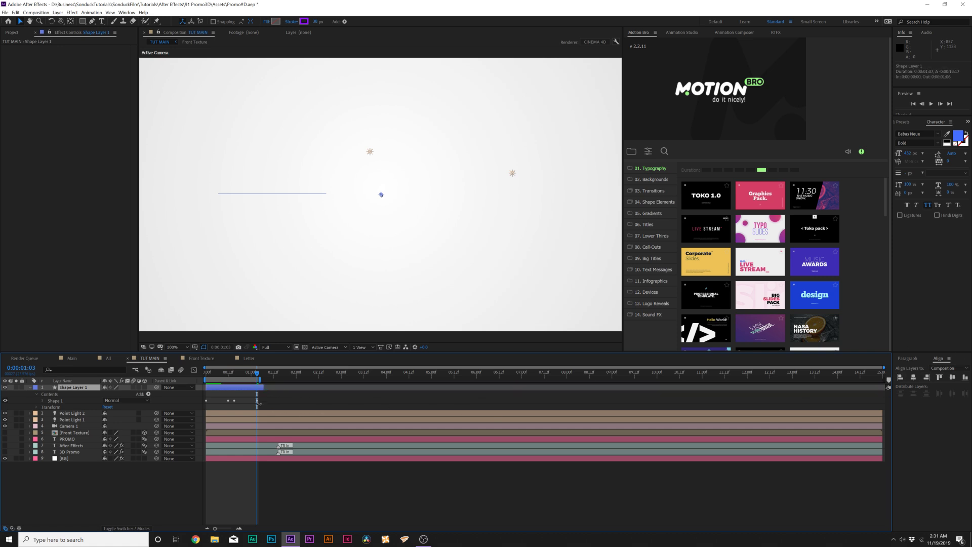
left_click(229, 375)
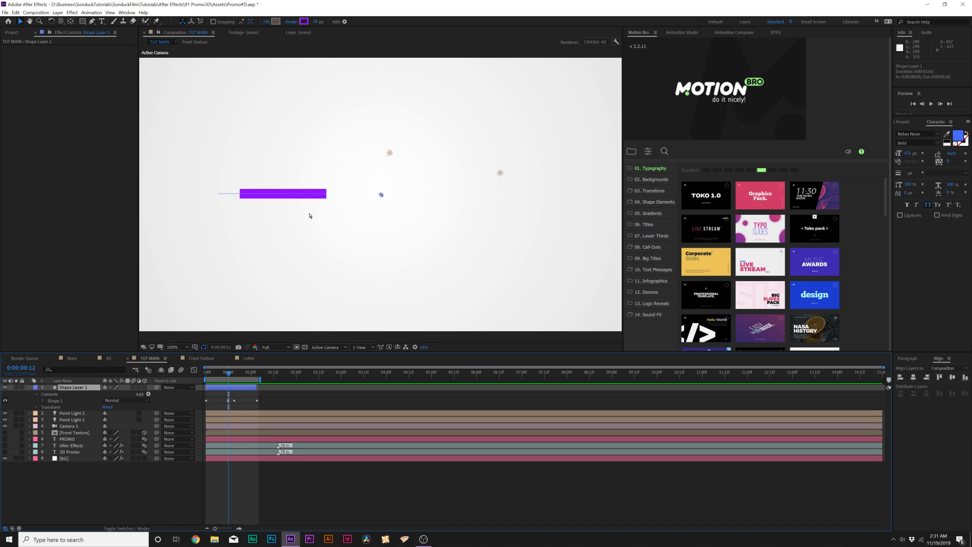
- Duplicate the purple bar into eight copies scattered across the TUT MAIN frame
key("ctrl+d")
left_click_drag(384, 196, 452, 242)
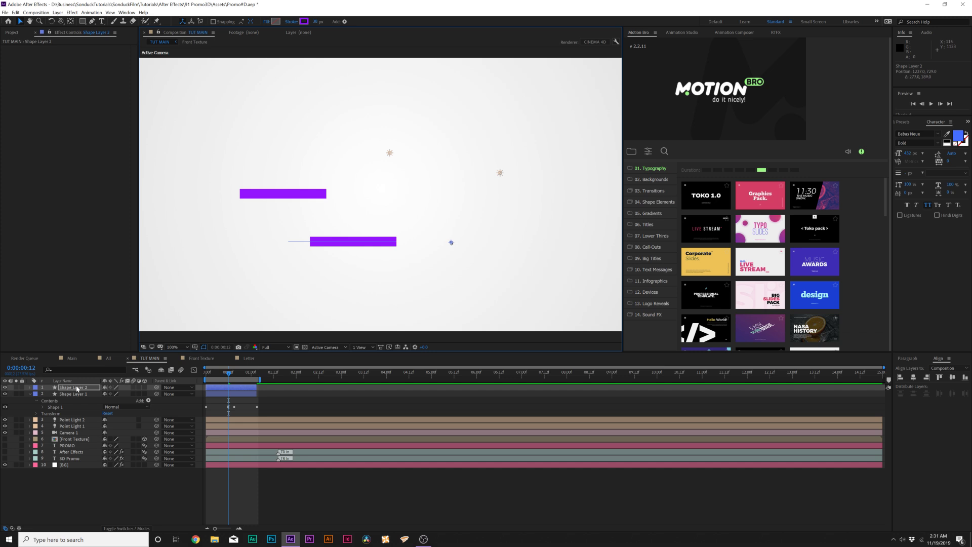
key("ctrl+d")
left_click_drag(455, 239, 573, 116)
key("ctrl+d")
key("ctrl+d")
key("ctrl+d")
left_click_drag(360, 114, 541, 211)
key("ctrl+d")
key("ctrl+d")
left_click(304, 21)
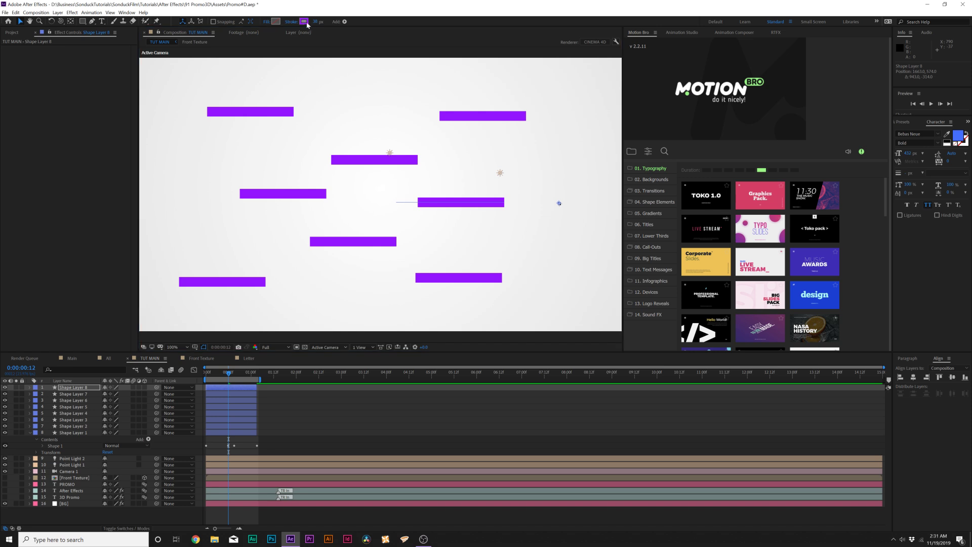
- Make some bars' stroke cyan 14FFF1, then drag bar layers later to stagger their starts
left_click(596, 264)
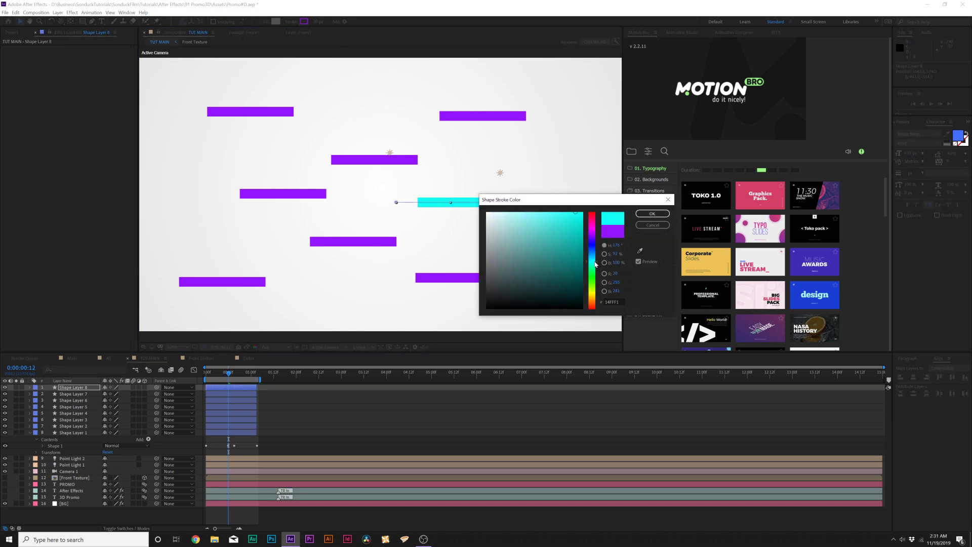
left_click(652, 214)
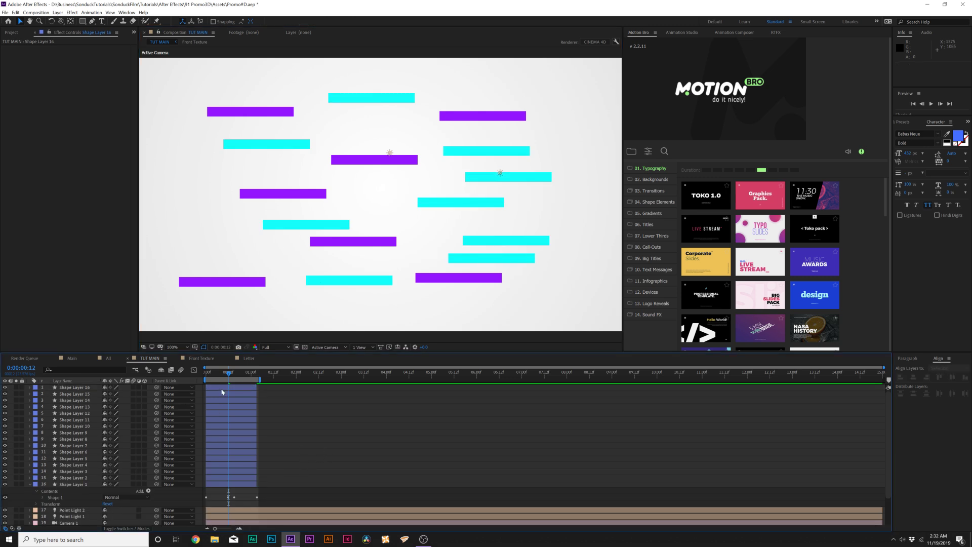
left_click_drag(221, 389, 282, 394)
left_click_drag(213, 433, 282, 446)
left_click_drag(217, 464, 264, 484)
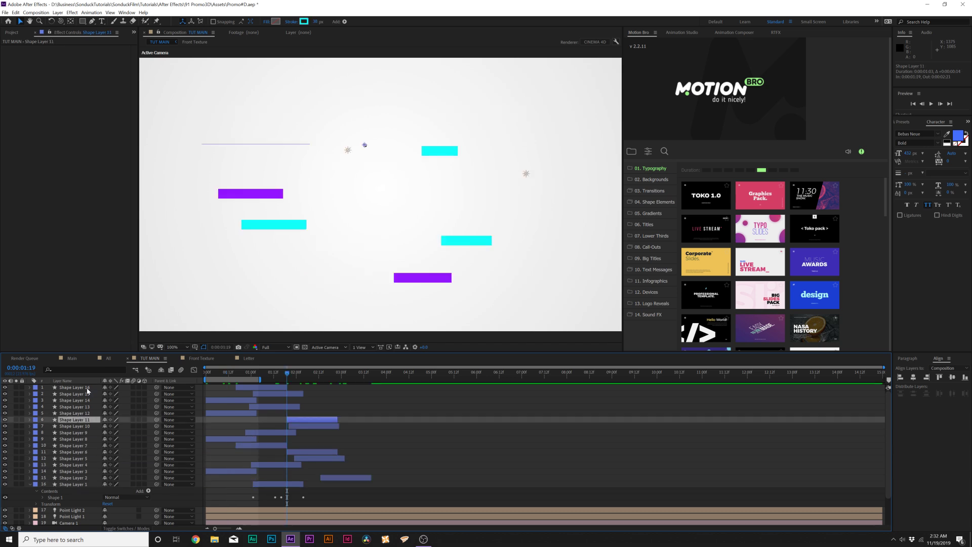
- Duplicate all sixteen bar layers, shift the copies later, and flip them horizontally
left_click(88, 393)
left_click(76, 484, "shift")
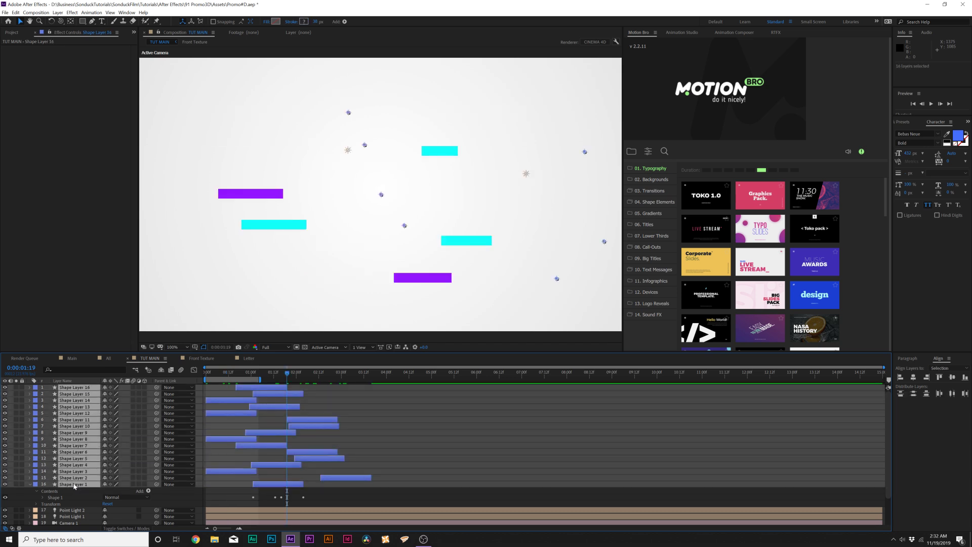
key("ctrl+d")
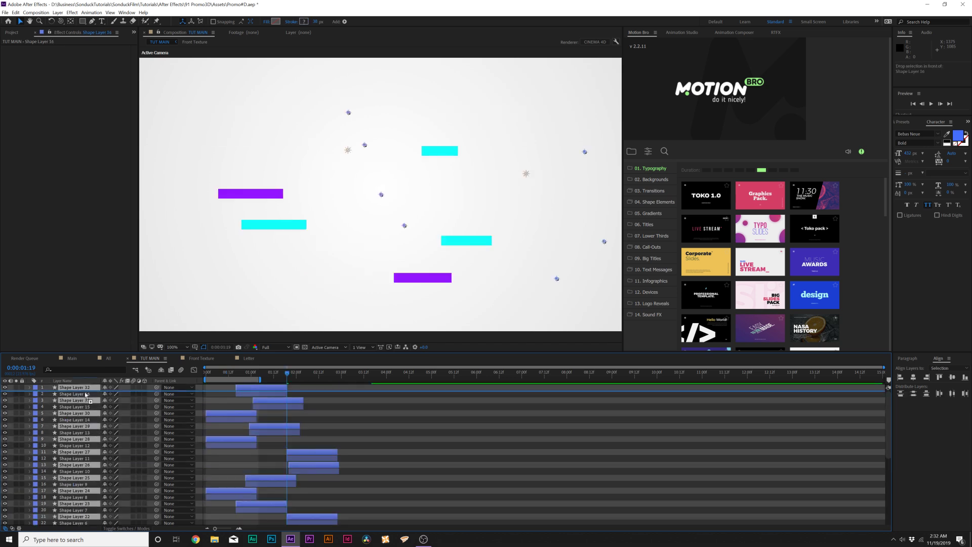
left_click_drag(260, 411, 350, 411)
left_click(57, 14)
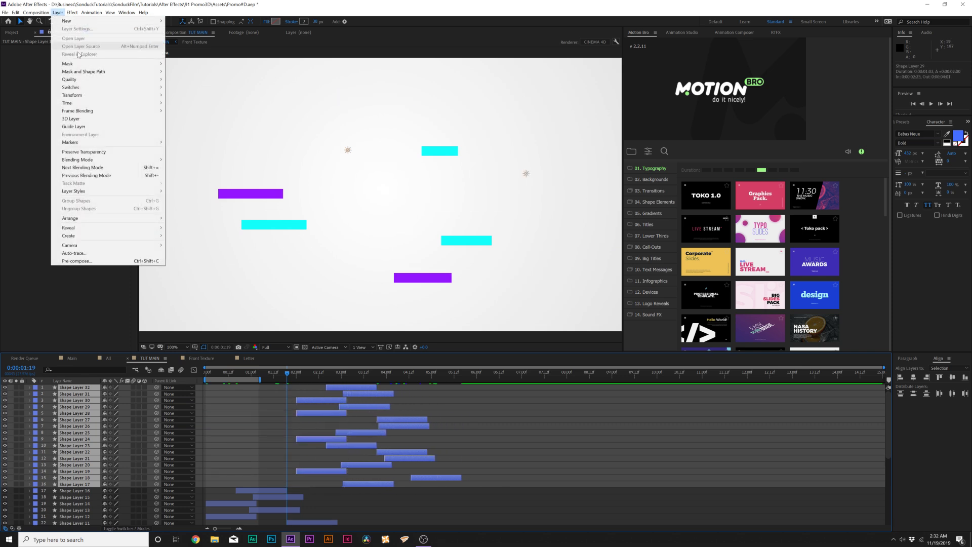
mouse_move(112, 95)
left_click(205, 153)
left_click_drag(321, 377, 355, 402)
- Duplicate the flipped bars again and offset the new copies 2:02 later
key("ctrl+d")
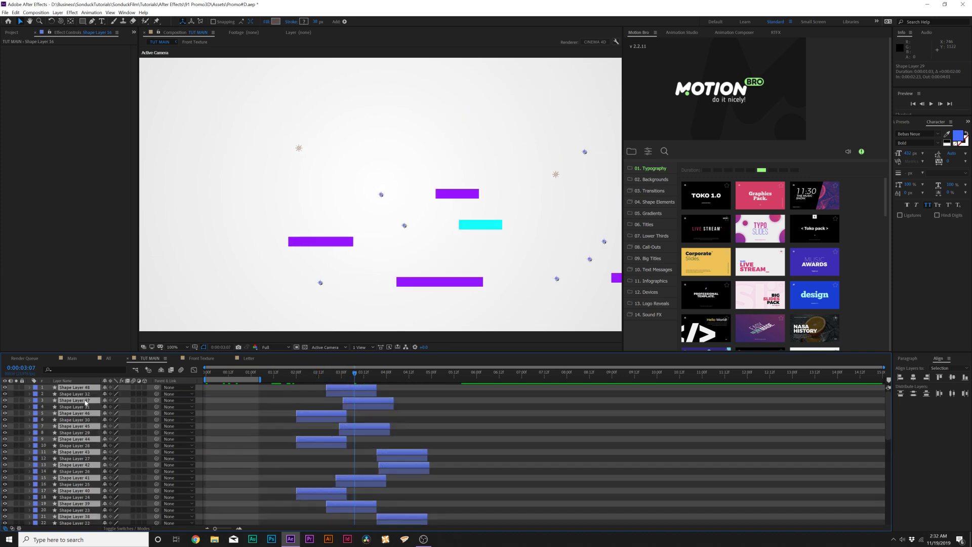
mouse_move(86, 390)
left_mouse_down()
mouse_move(88, 398)
mouse_move(87, 387)
left_mouse_up()
left_click_drag(424, 393, 449, 390)
key("grave")
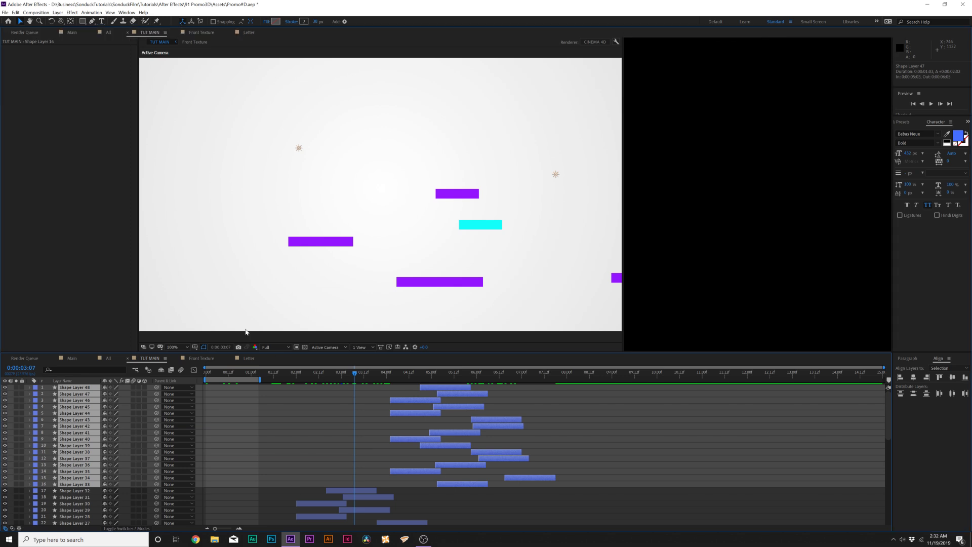
key("grave")
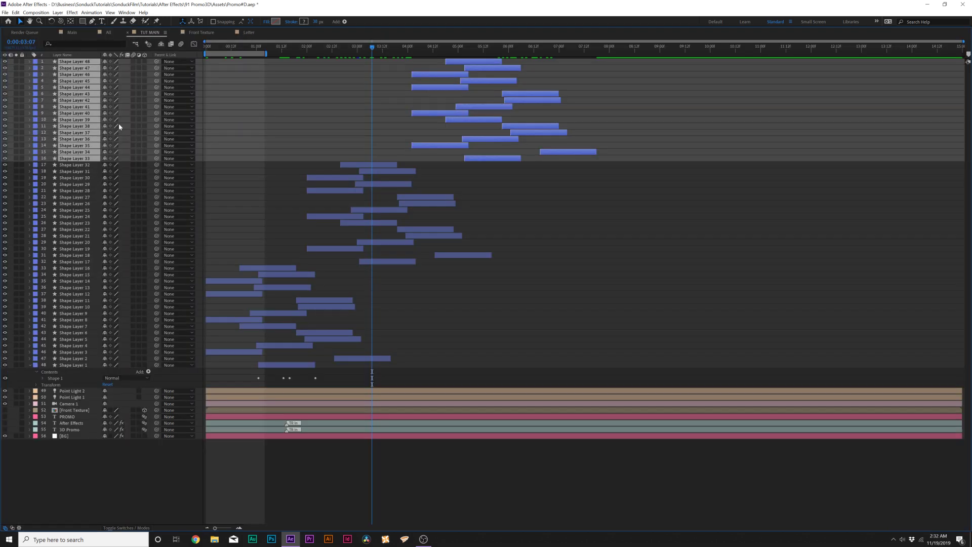
- Pre-compose all 48 bar layers into 'BG SHAPE ANIMATED' and restore the panels
left_click(78, 365, "shift")
key("ctrl+shift+c")
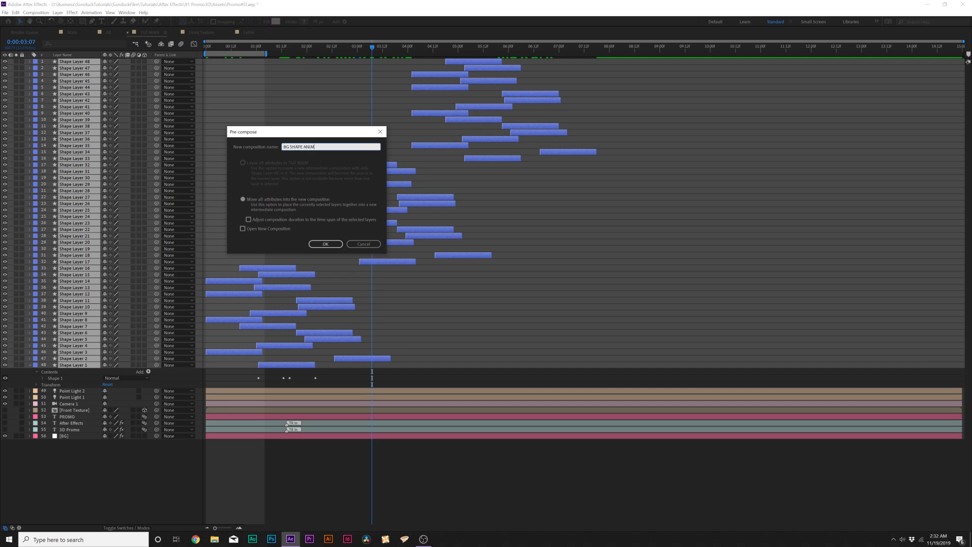
key("Return")
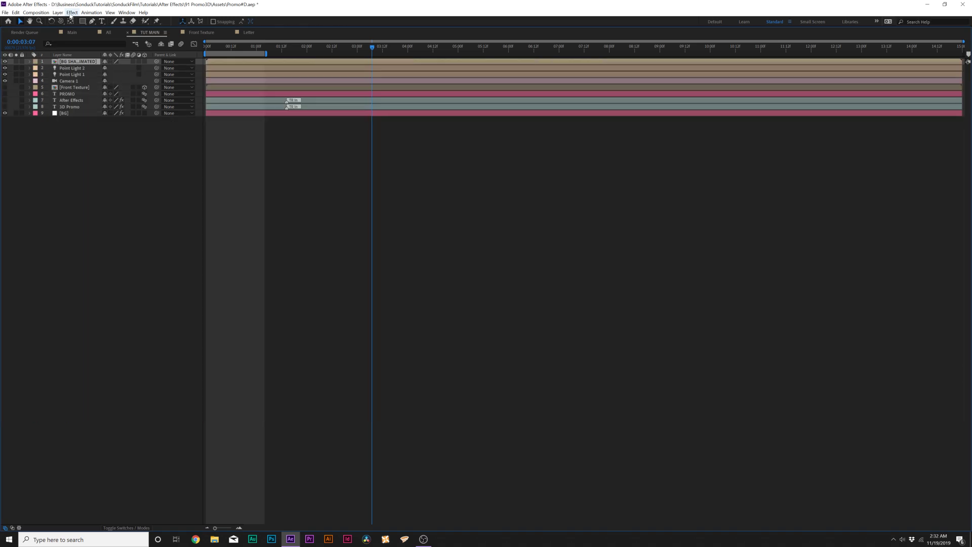
key("grave")
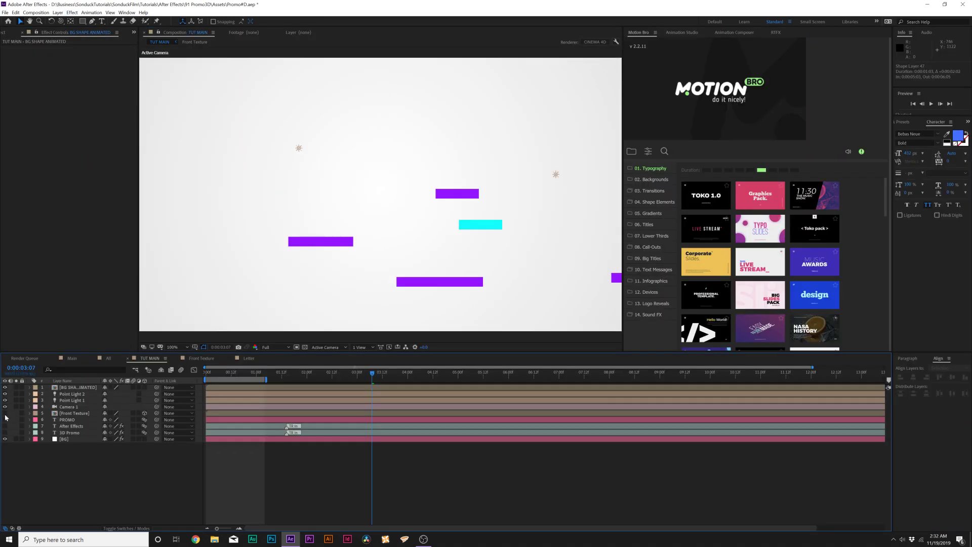
- Move the BG SHAPE ANIMATED layer just above [BG] and view a frame showing PROMO
left_click_drag(66, 389, 76, 434)
left_click(287, 373)
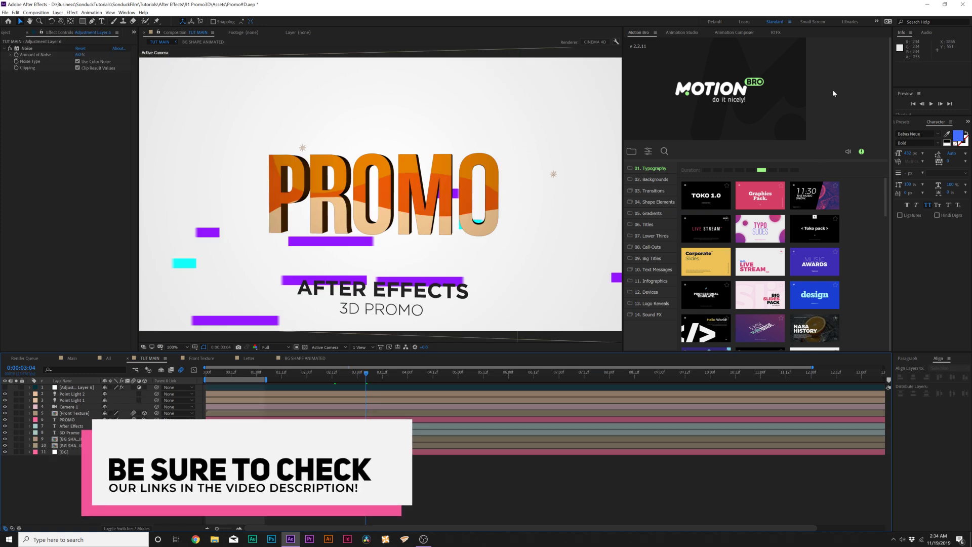
- Browse Motion Bro's title, logo reveal and shape line presets
left_click(648, 224)
mouse_move(706, 196)
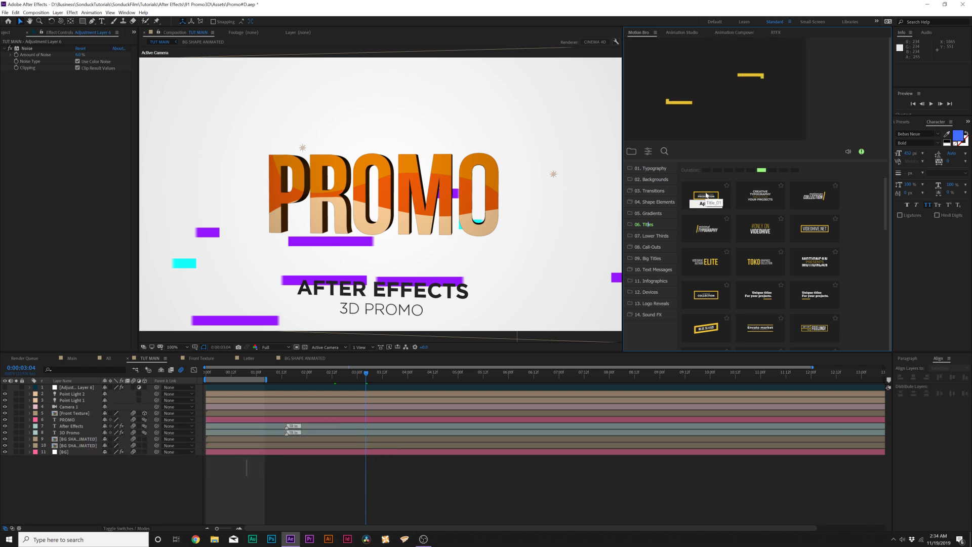
left_click(660, 304)
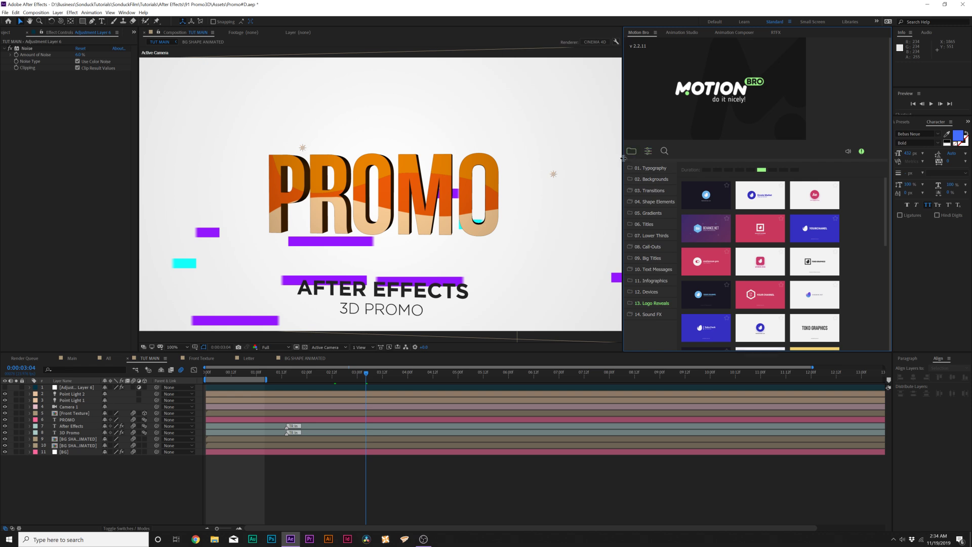
left_click_drag(624, 162, 657, 161)
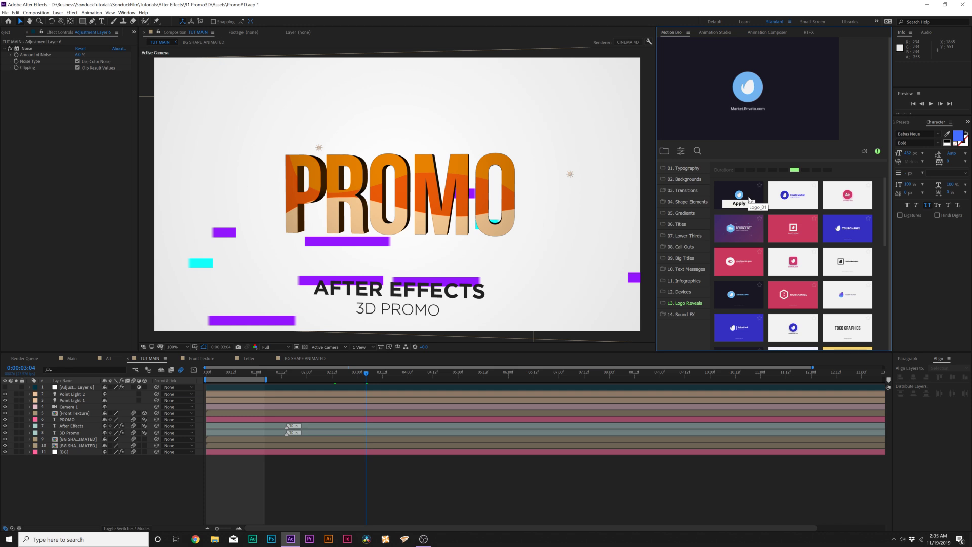
left_click(700, 205)
scroll(737, 280, "up", 12)
scroll(740, 280, "down", 12)
scroll(770, 273, "up", 3)
mouse_move(796, 312)
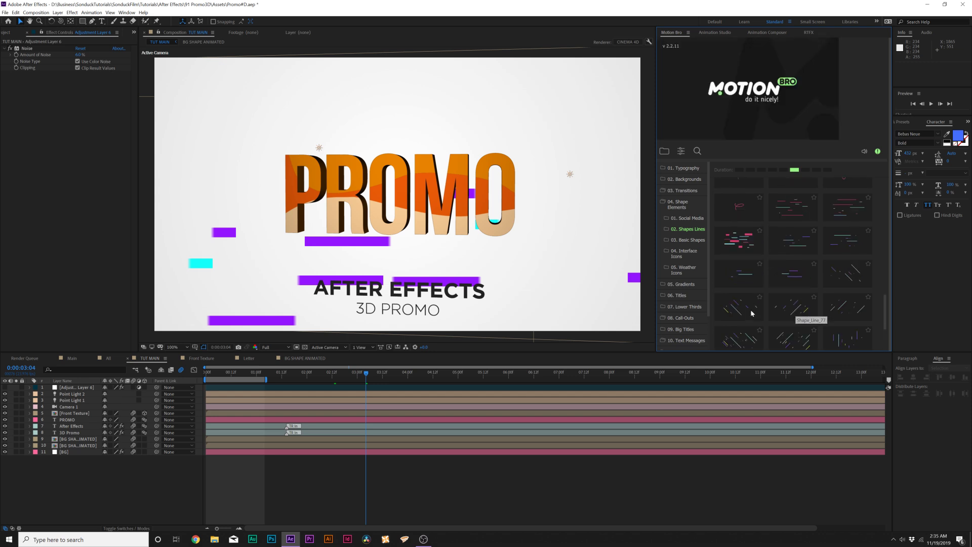
- Apply the diagonal-lines background preset from 02. Backgrounds
left_click(680, 179)
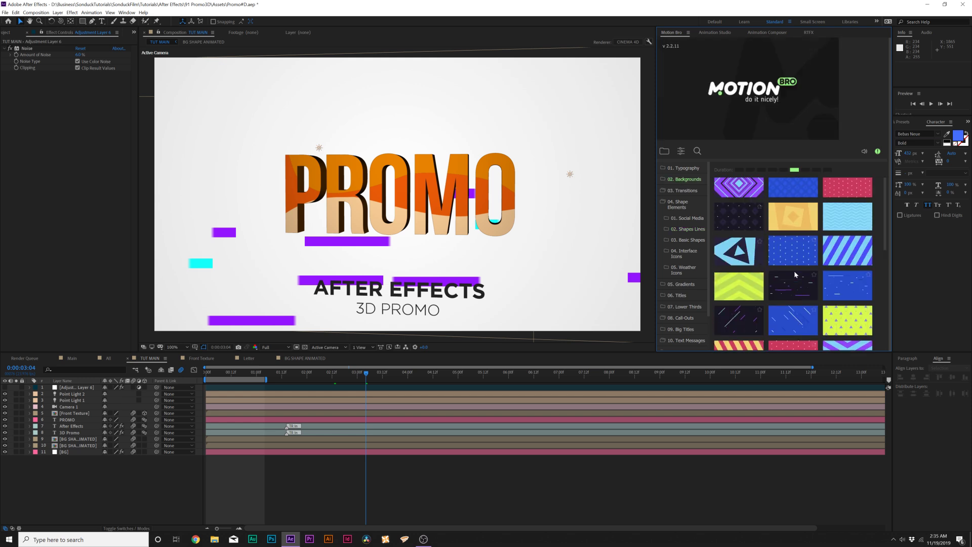
scroll(794, 274, "up", 3)
mouse_move(743, 311)
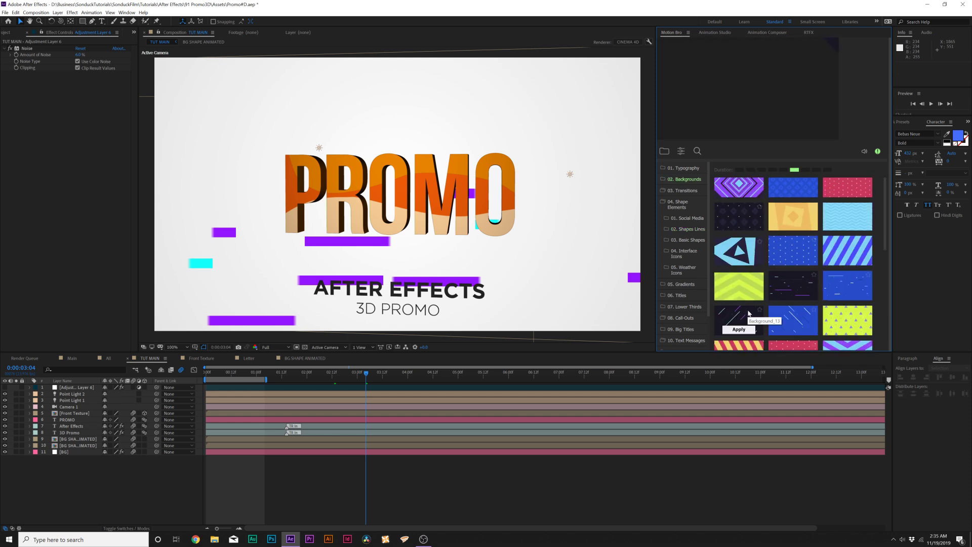
left_click(738, 329)
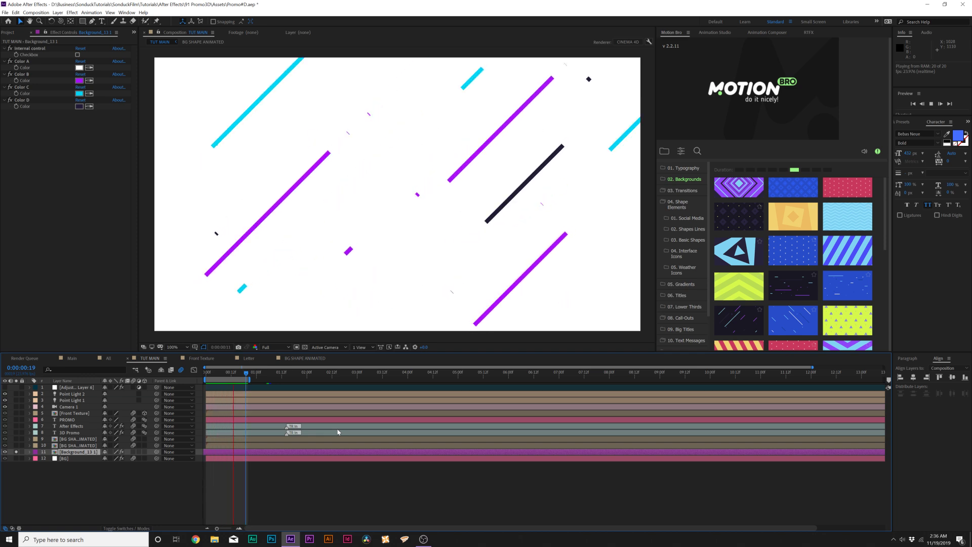
- Stop playback and add an adjustment layer carrying the Noise effect
key("space")
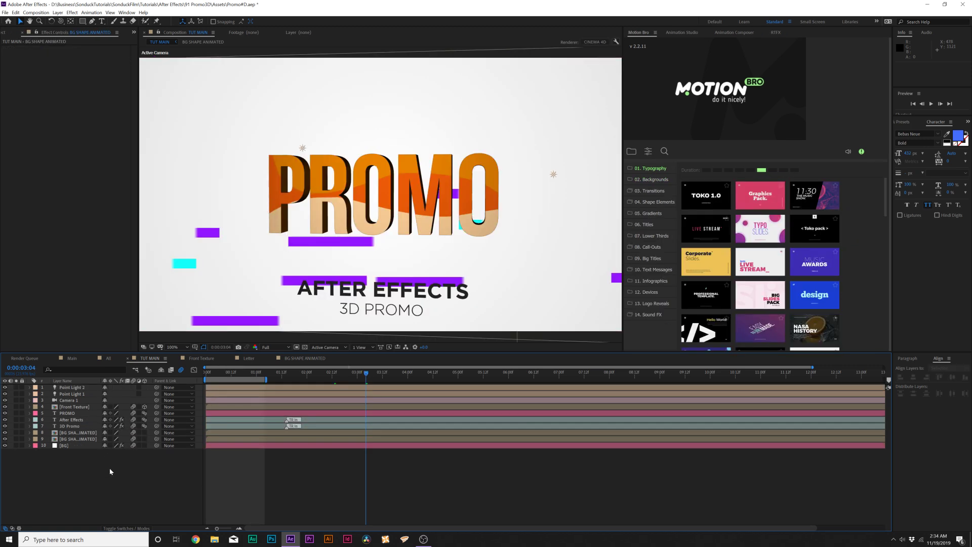
left_click(58, 12)
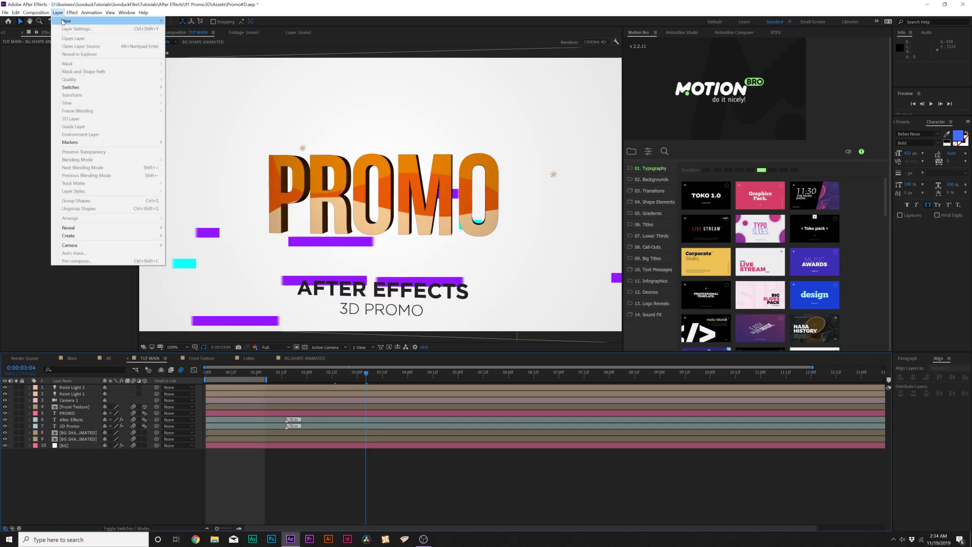
mouse_move(101, 20)
left_click(192, 68)
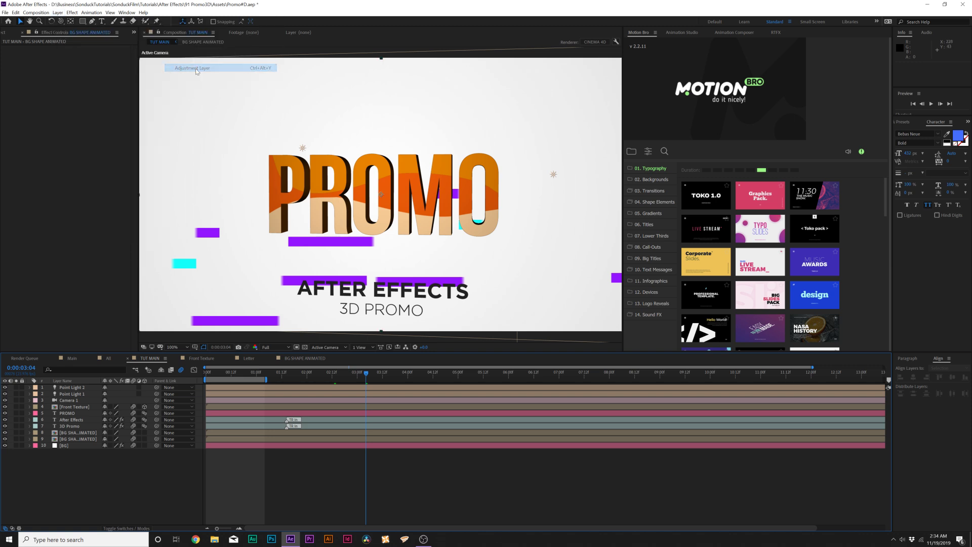
left_click(72, 12)
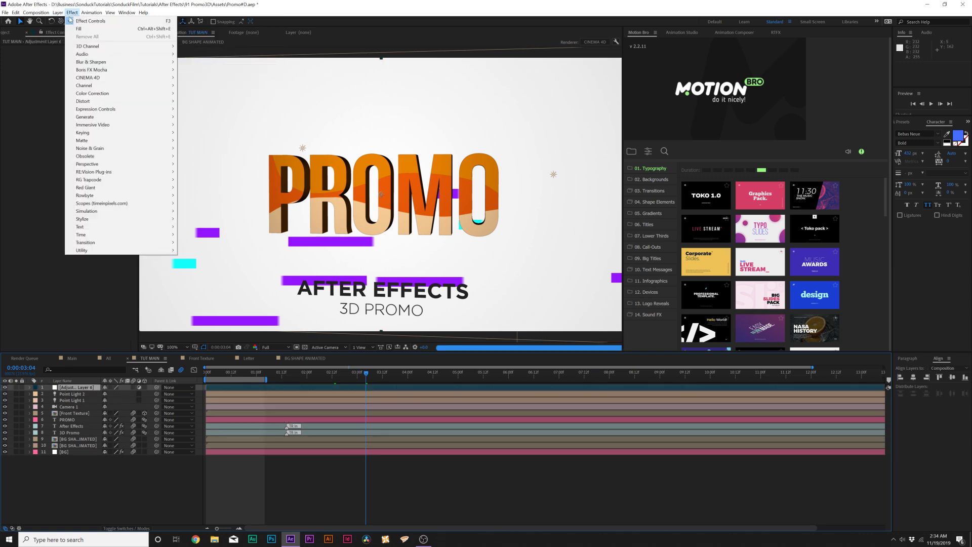
mouse_move(94, 149)
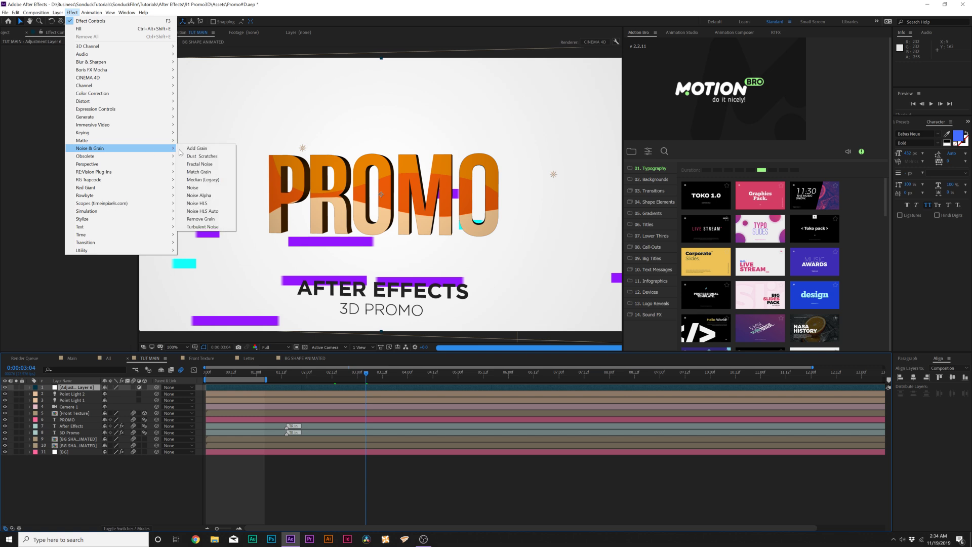
left_click(195, 195)
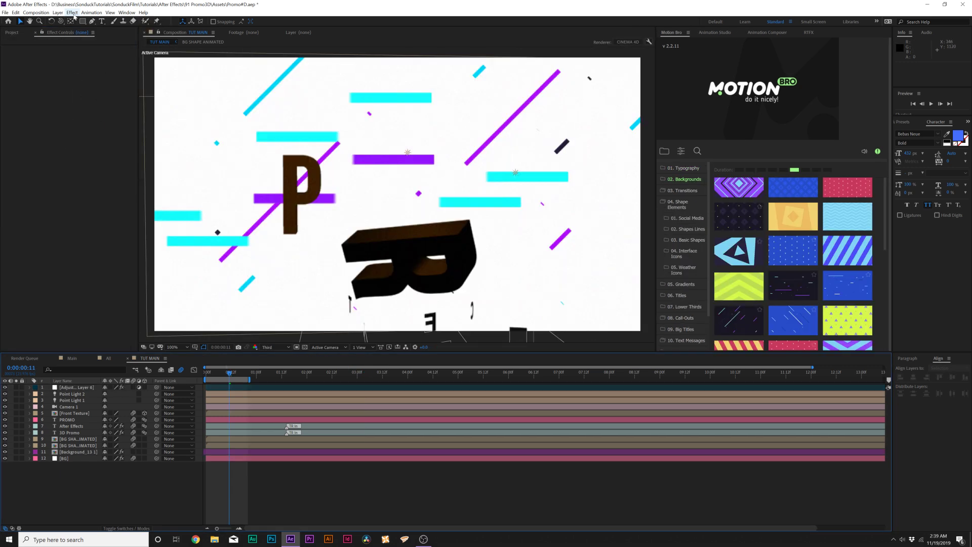
left_click(58, 12)
- Create a solid named NOSIE and apply Fractal Noise to it
mouse_move(142, 20)
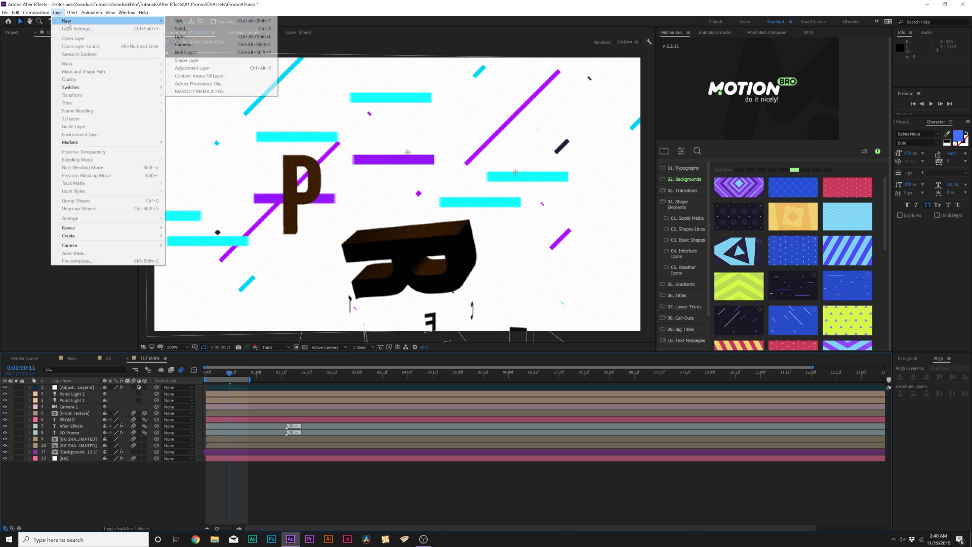
left_click(181, 27)
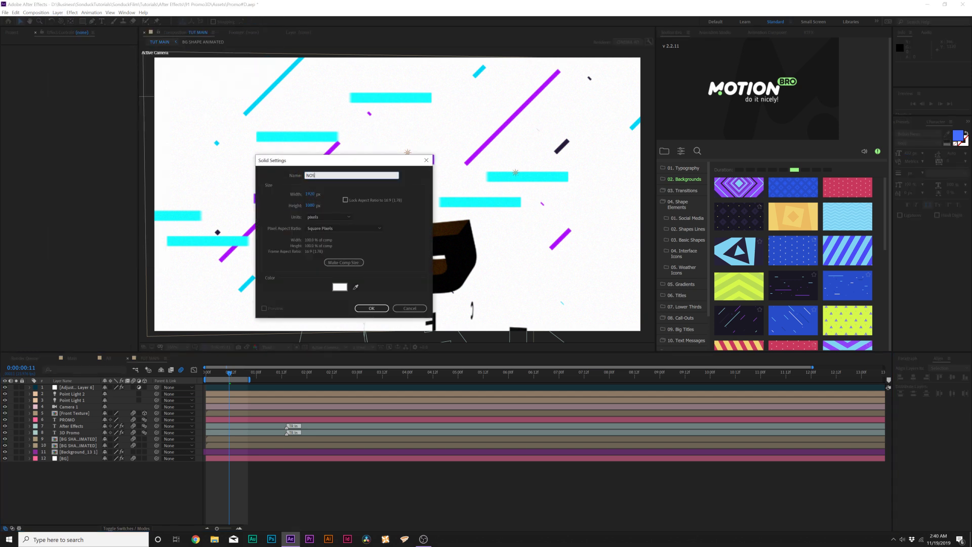
key("Return")
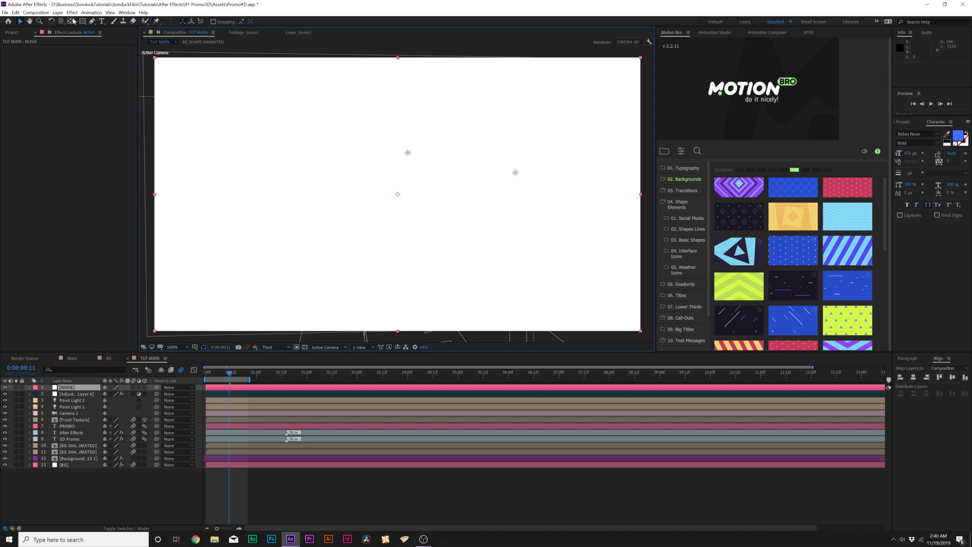
left_click(72, 12)
mouse_move(152, 148)
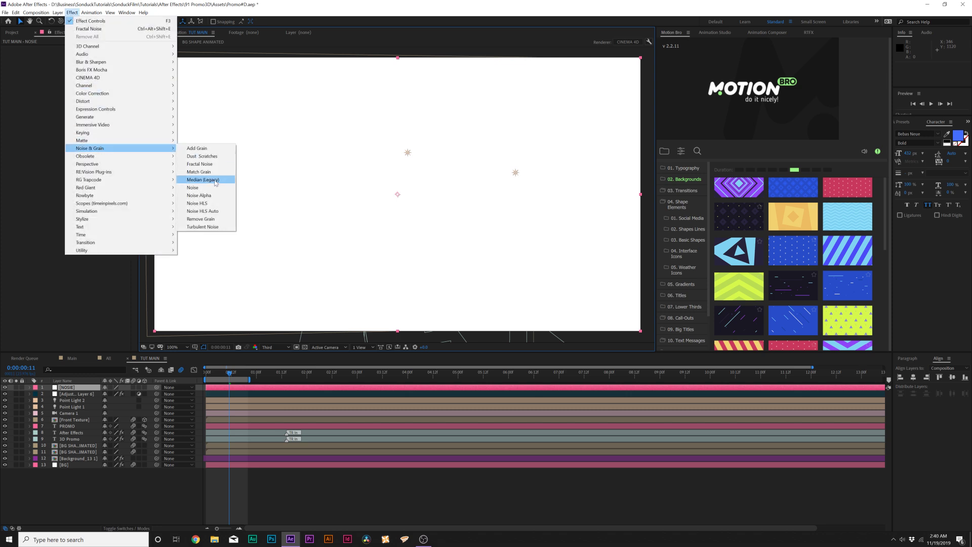
left_click(200, 163)
- Set Fractal Noise to Max type, Block noise, contrast 185, non-uniform scale width 1270, brightness -122
left_click(87, 55)
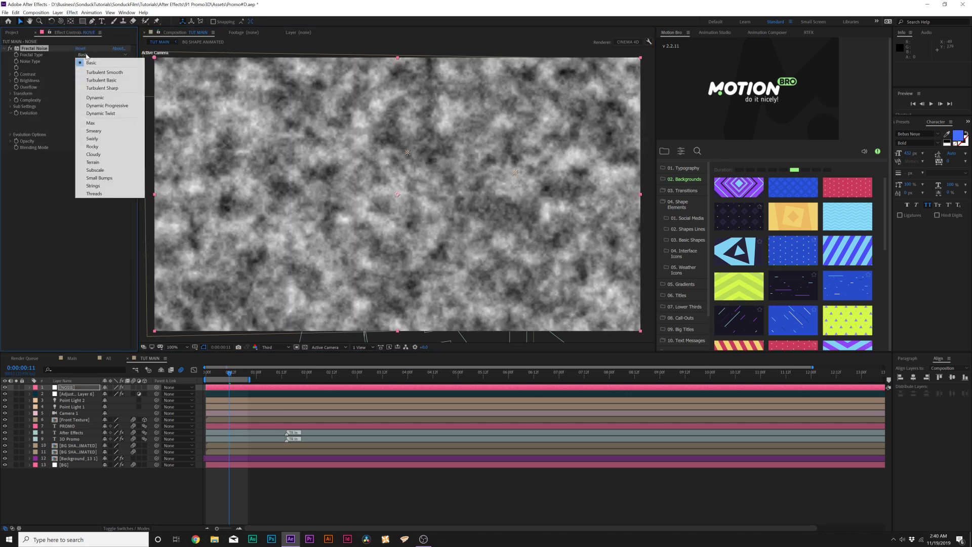
left_click(93, 123)
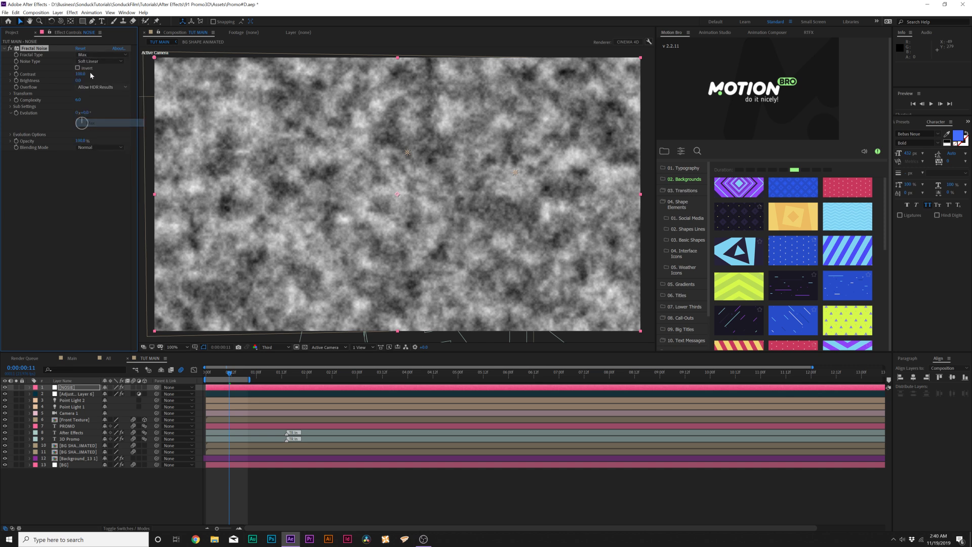
left_click_drag(81, 74, 63, 87)
left_click(101, 61)
left_click(89, 64)
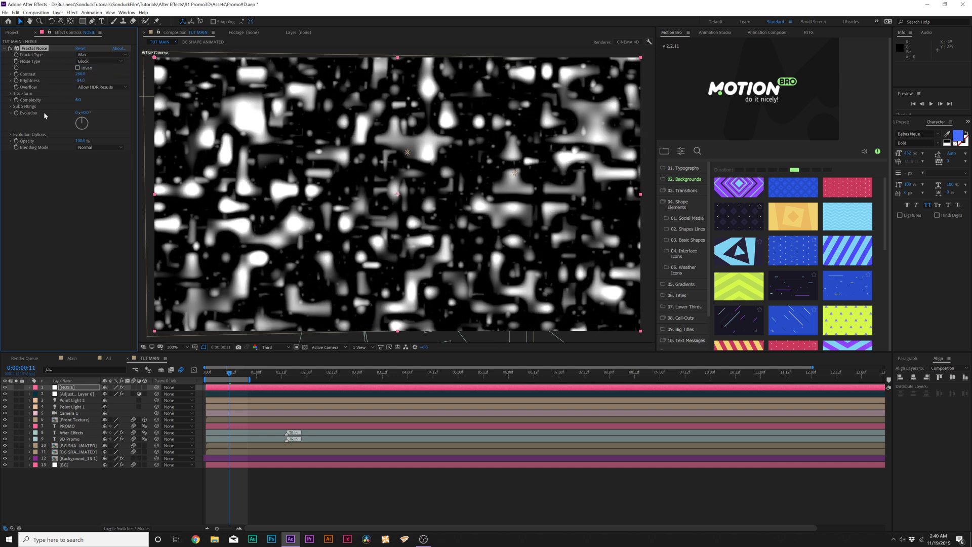
left_click(10, 94)
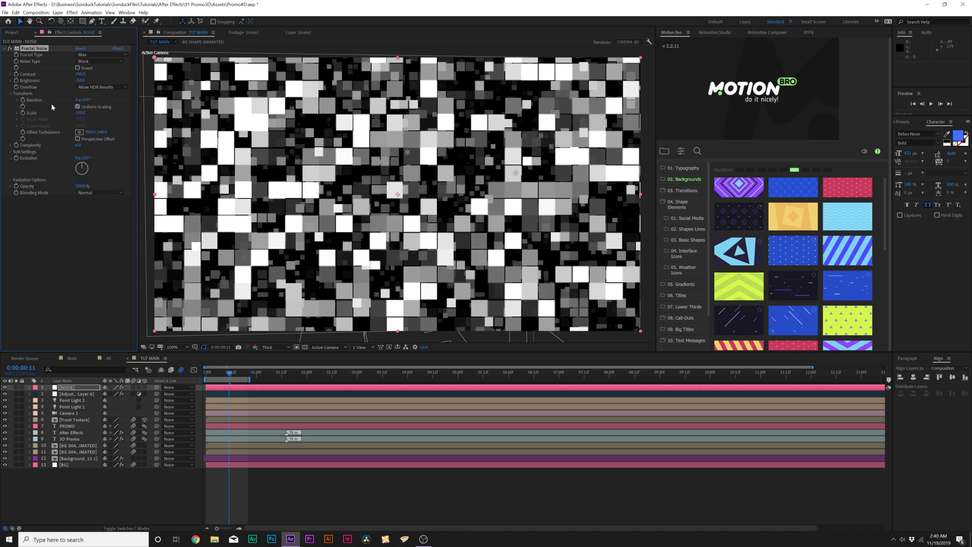
left_click(78, 107)
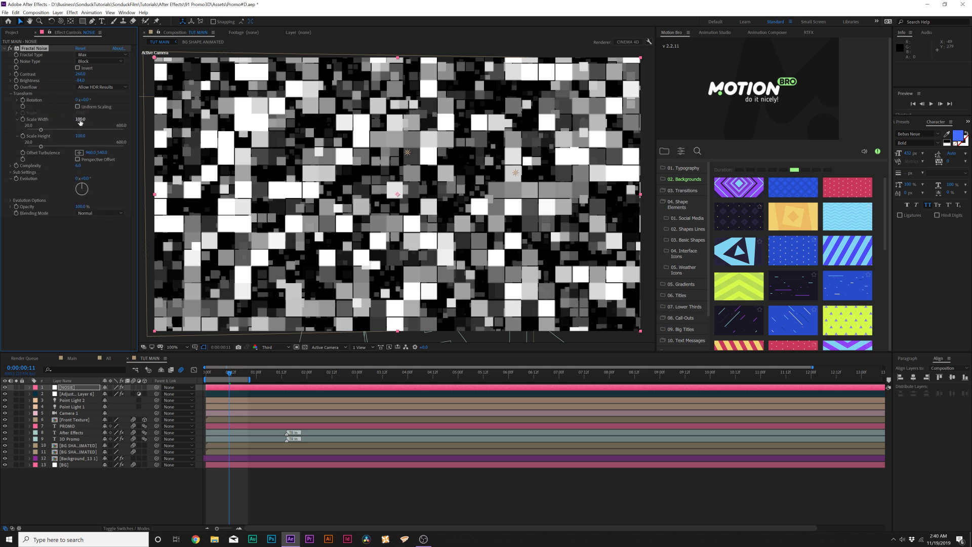
left_click_drag(104, 120, 126, 121)
left_click_drag(80, 80, 64, 83)
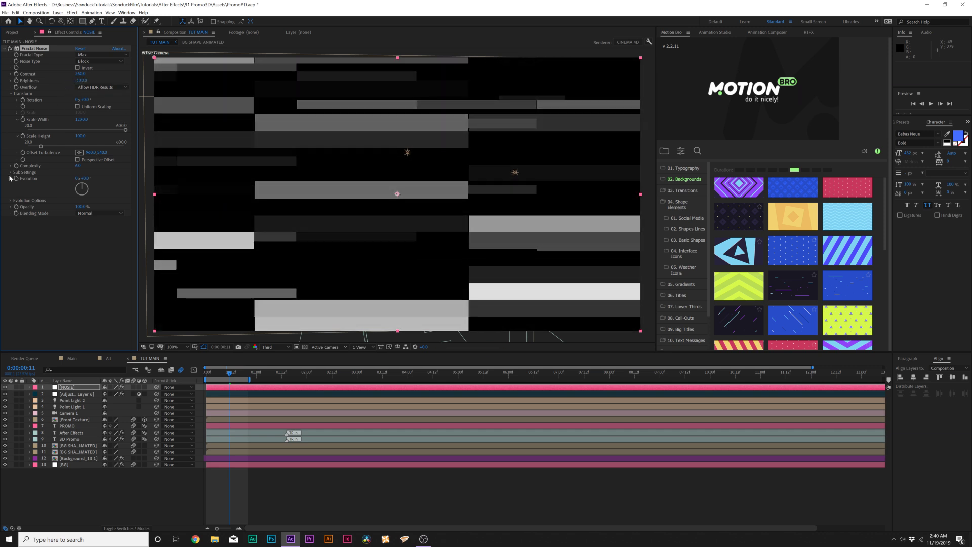
- Give Random Seed the expression time*6 and preview the changing noise
left_click(10, 201)
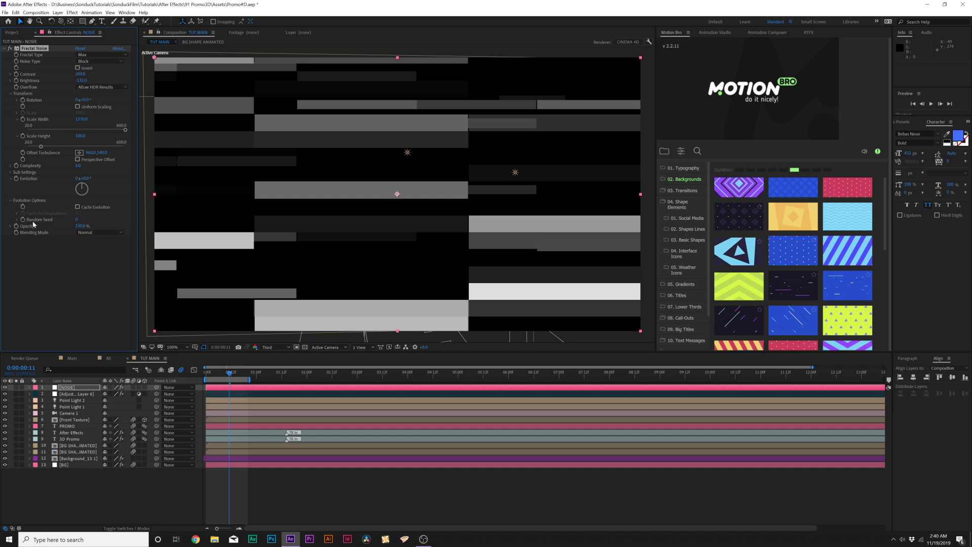
left_click(22, 219, "alt")
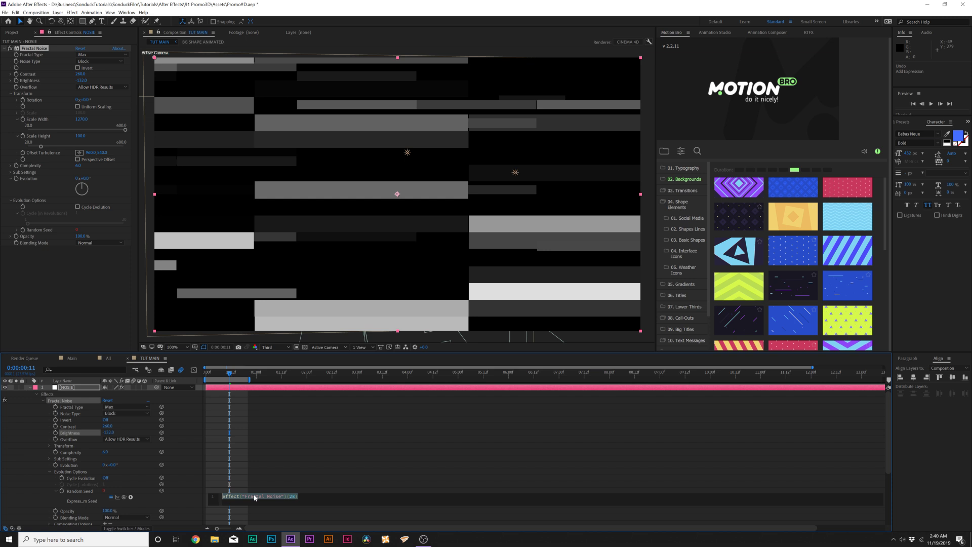
type("time*")
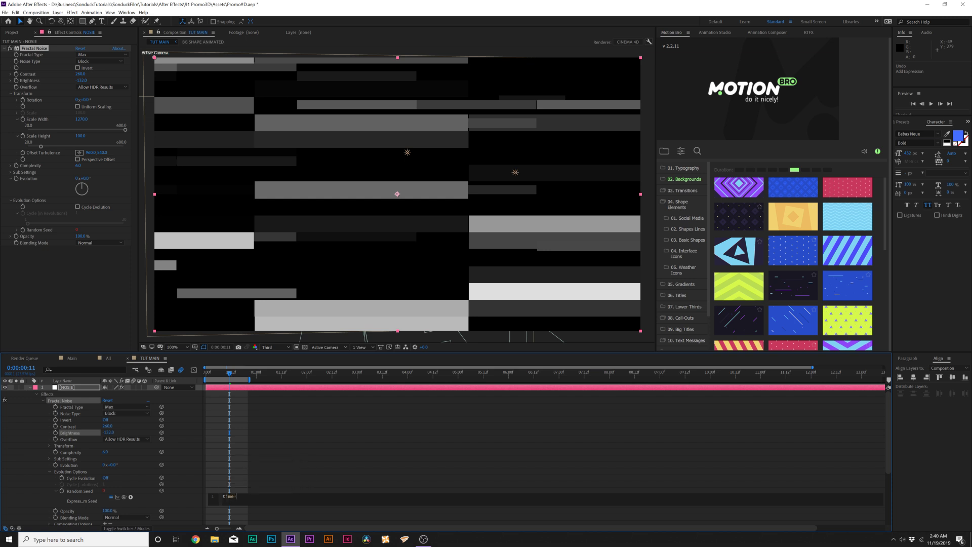
type("6")
mouse_move(229, 374)
left_mouse_down()
mouse_move(212, 384)
mouse_move(256, 384)
mouse_move(235, 386)
left_mouse_up()
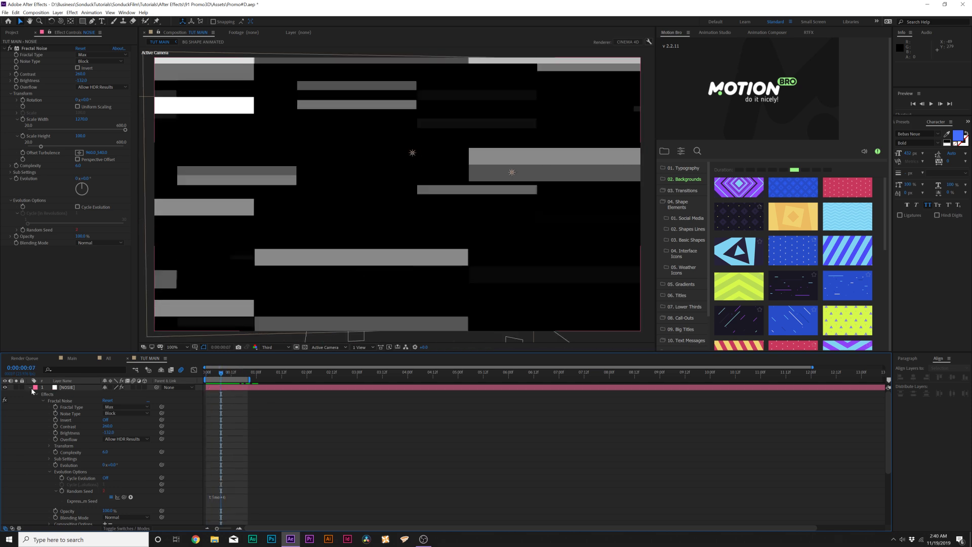
left_click(30, 387)
left_click(87, 386)
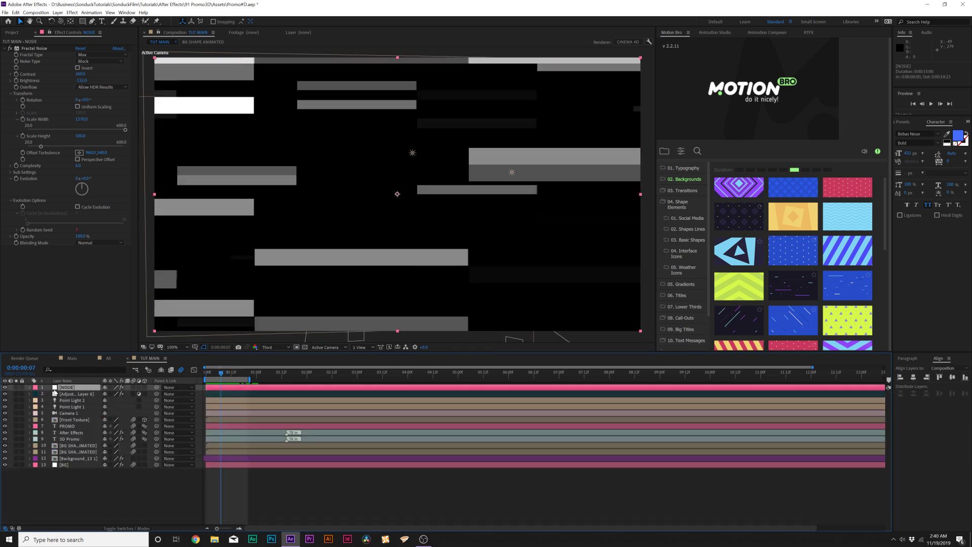
- Pre-compose NOSIE as MAP and hide the MAP layer
key("ctrl+shift+c")
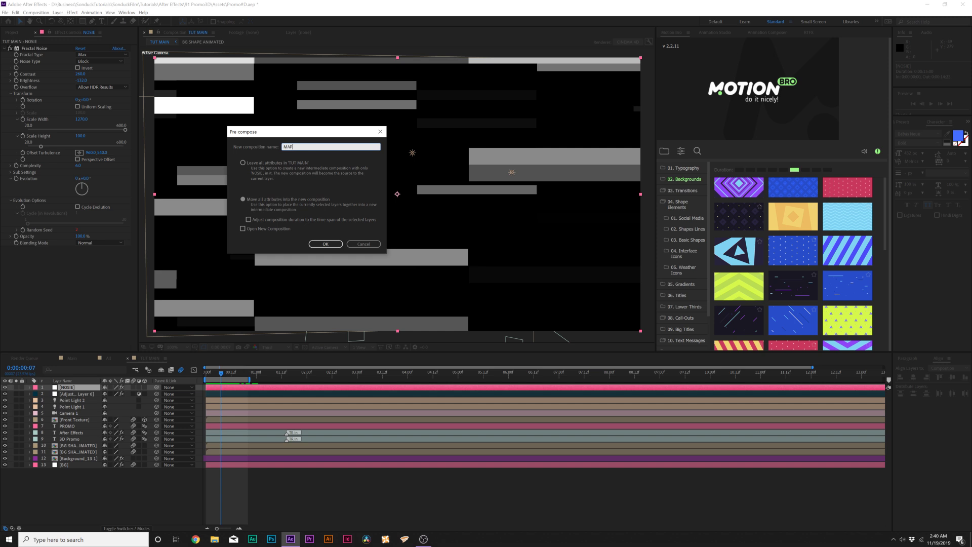
key("Return")
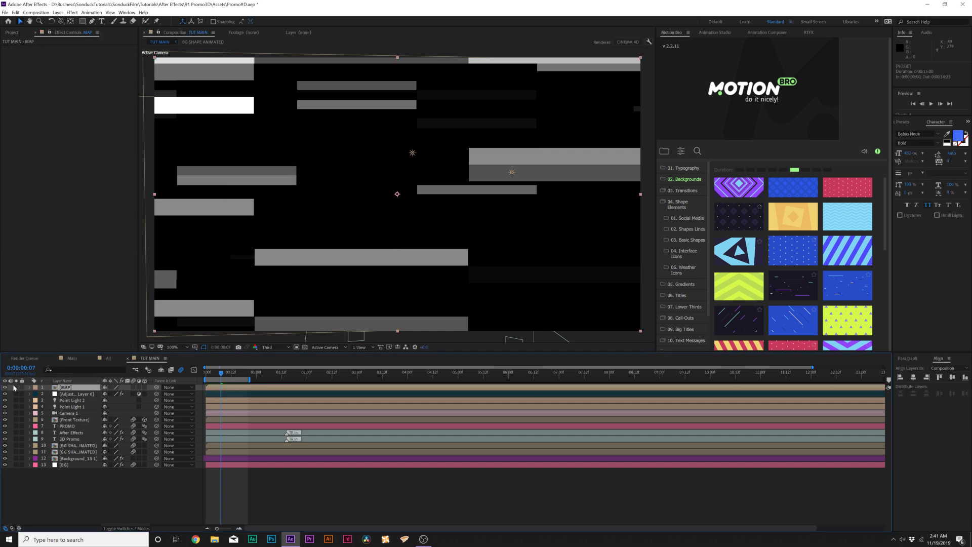
left_click(6, 387)
- Add an adjustment layer with Displacement Map using MAP as its displacement layer
left_click(57, 12)
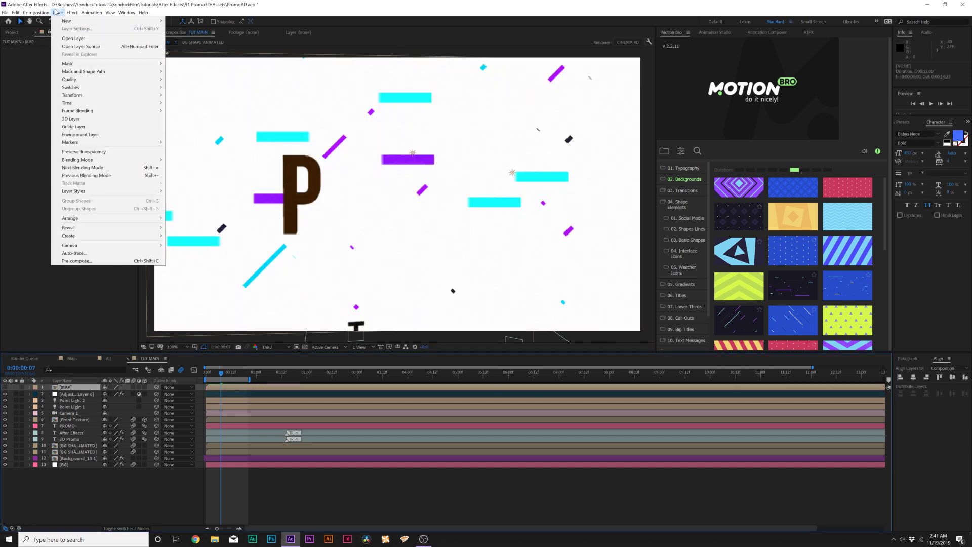
mouse_move(65, 20)
left_click(193, 68)
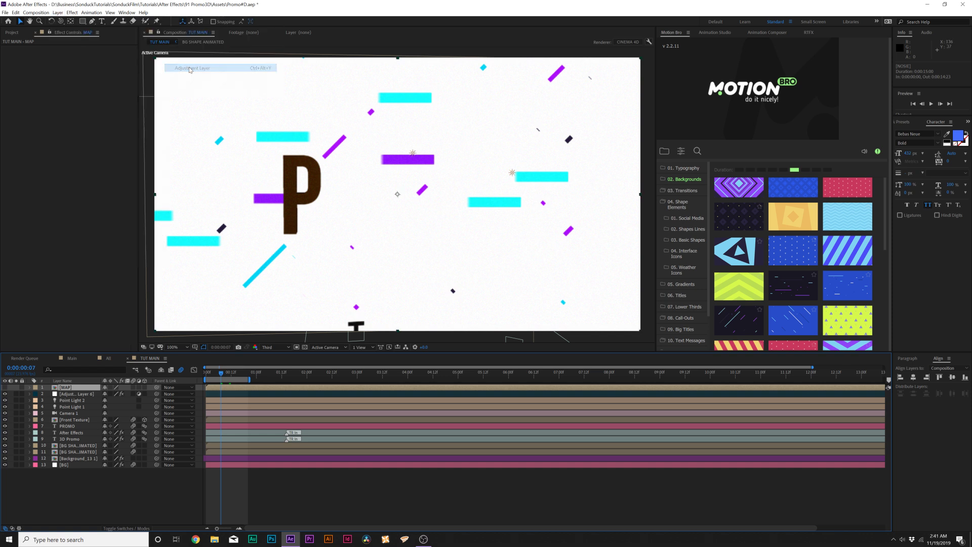
left_click(72, 11)
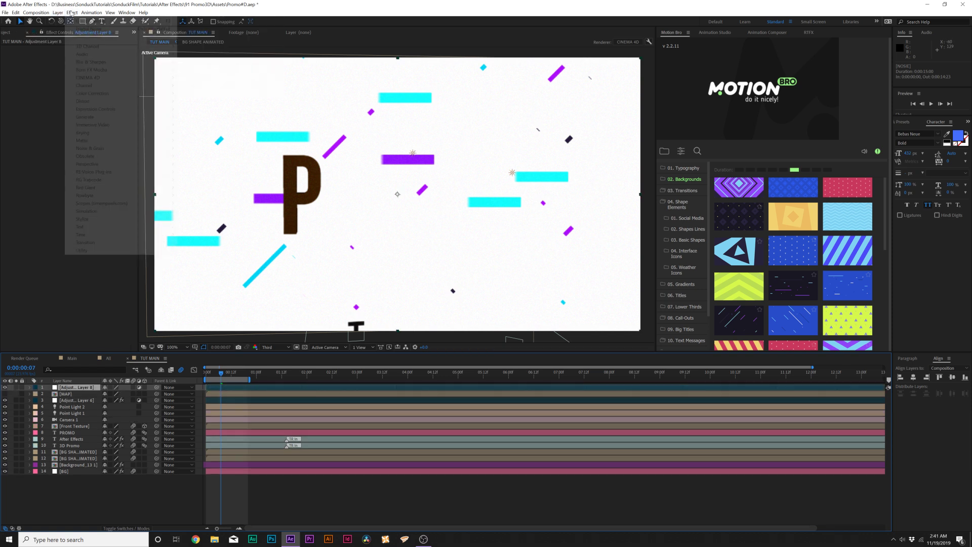
mouse_move(152, 101)
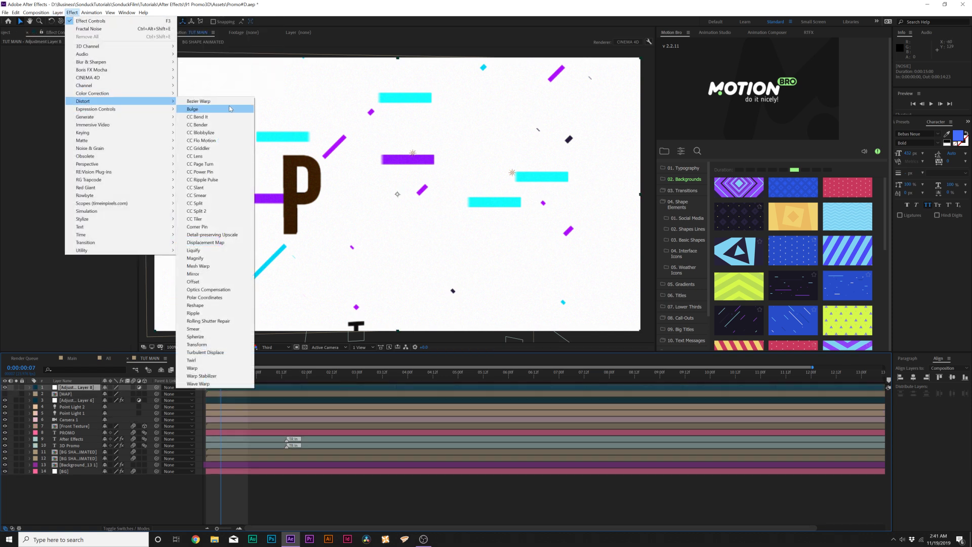
left_click(218, 242)
left_click(86, 55)
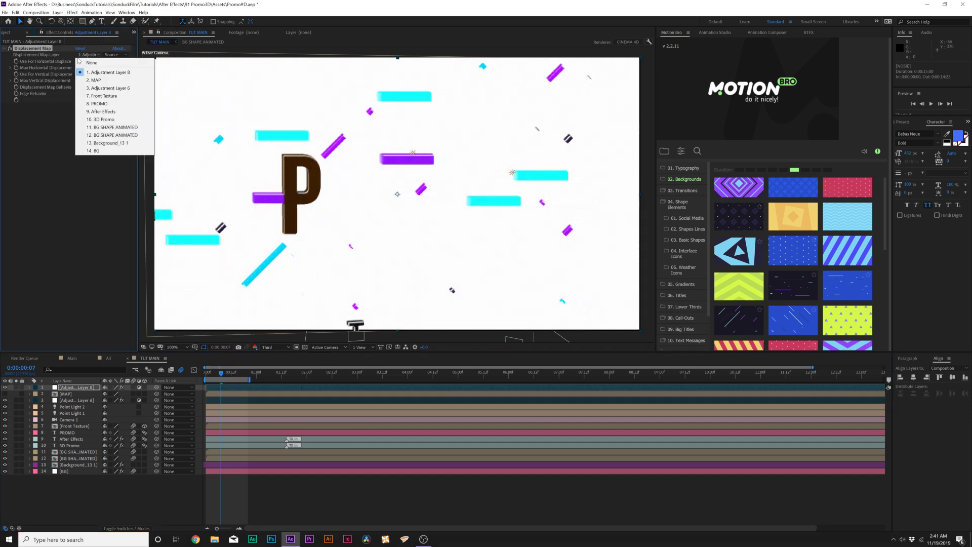
left_click(101, 78)
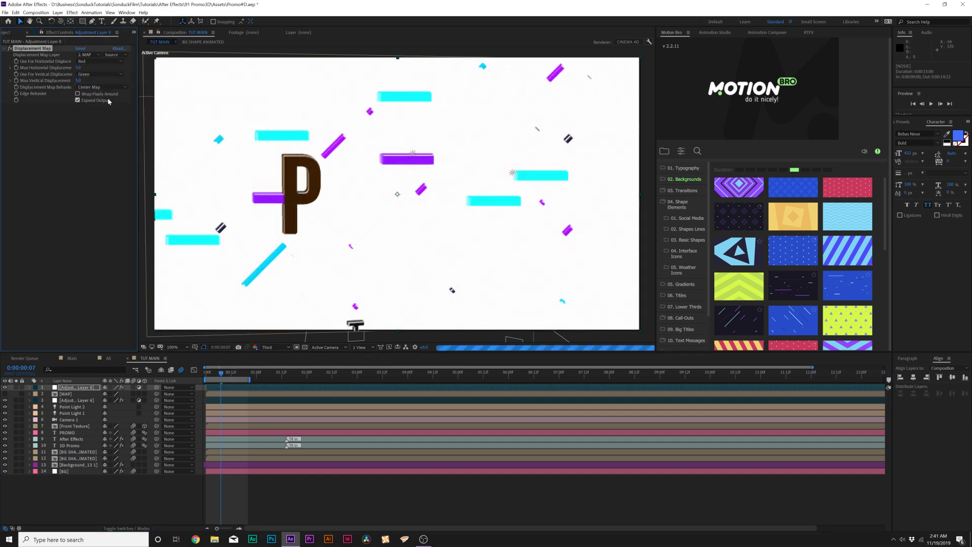